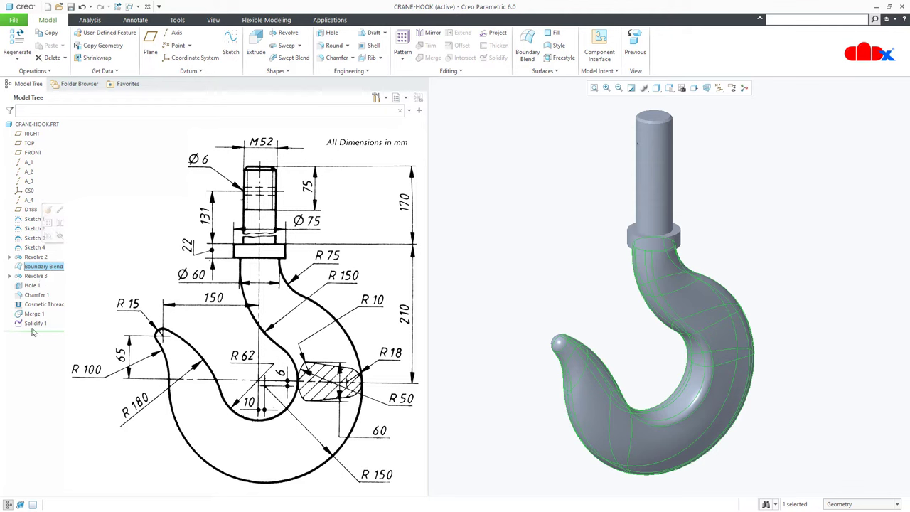
Roll the model back to just after the Boundary Blend feature and open that feature for redefinition.
left_click(35, 332)
left_click_drag(45, 228, 51, 266)
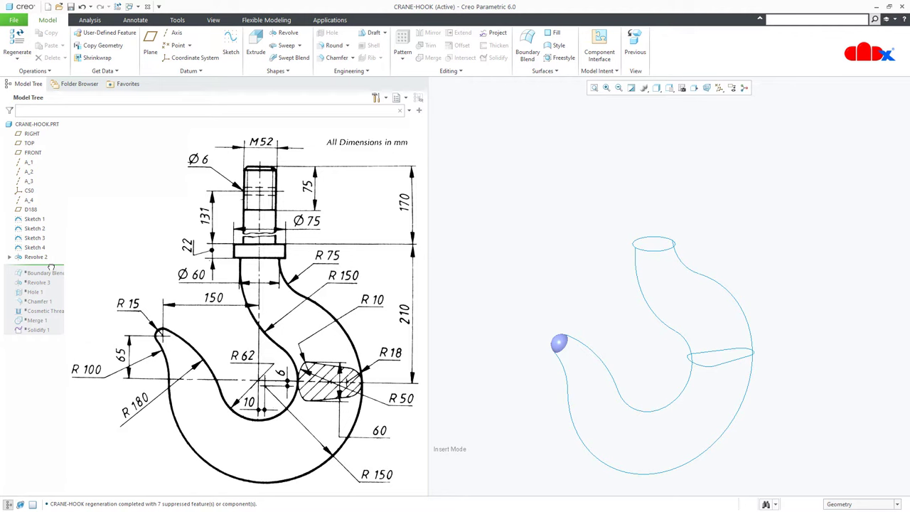
left_click_drag(51, 266, 54, 275)
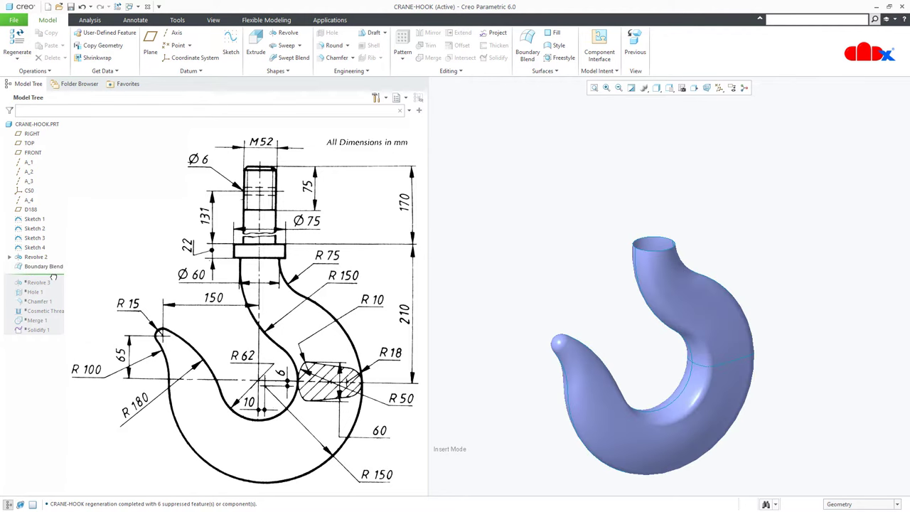
left_click(42, 266)
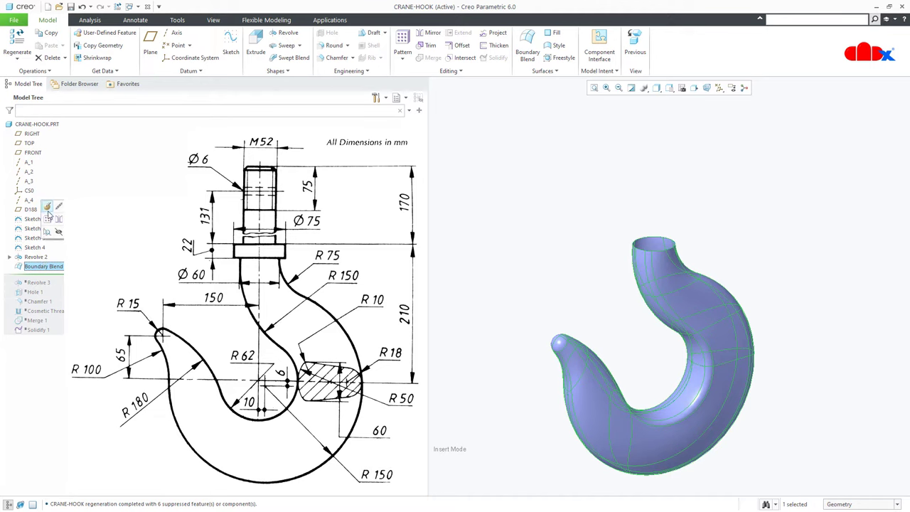
key("ctrl+e")
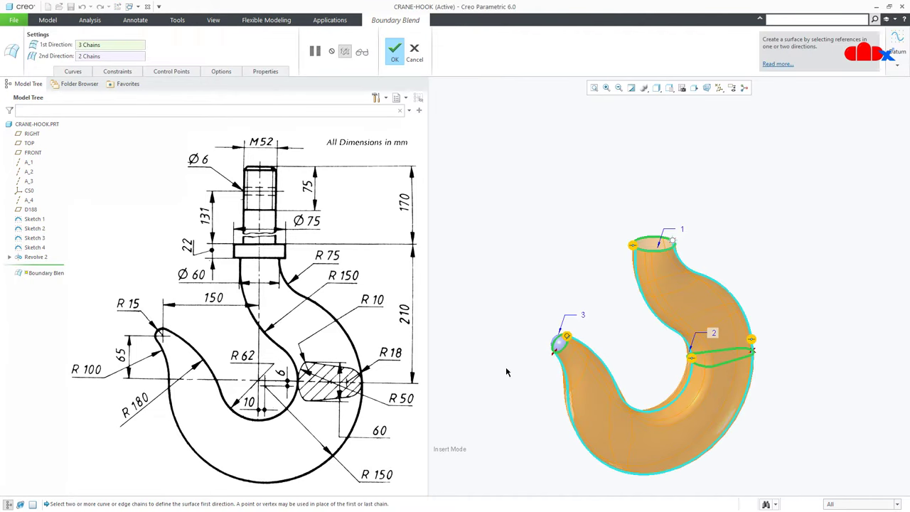
Set the blend's boundary constraint at the hook tip to Free, and preview the transition to the spherical end.
scroll(581, 344, "up", 4)
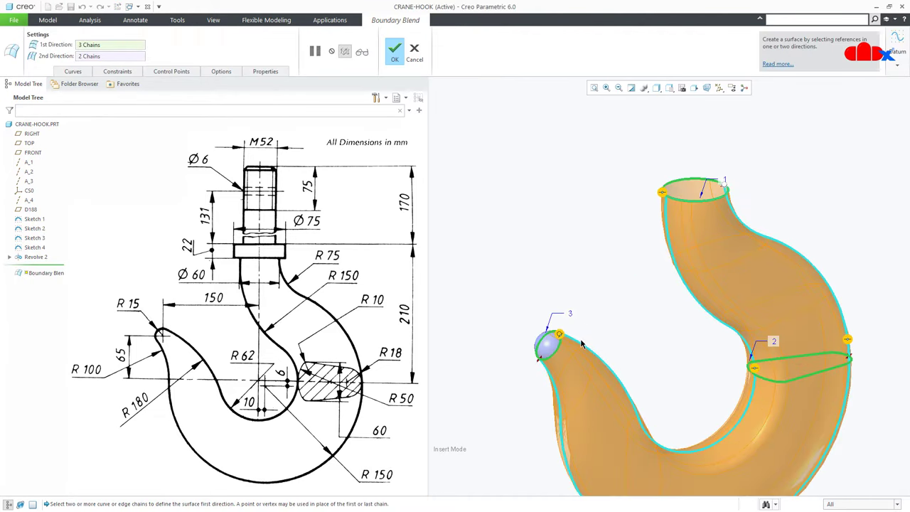
scroll(581, 345, "up", 2)
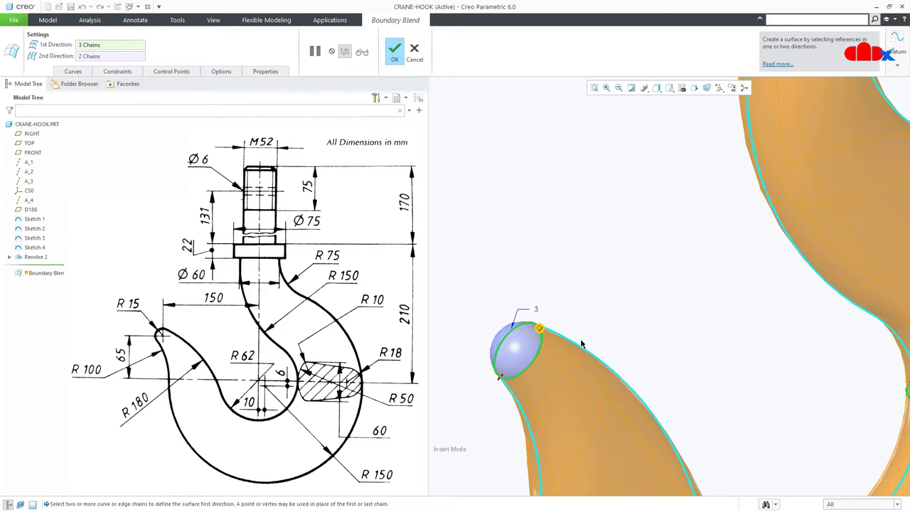
right_click(540, 329)
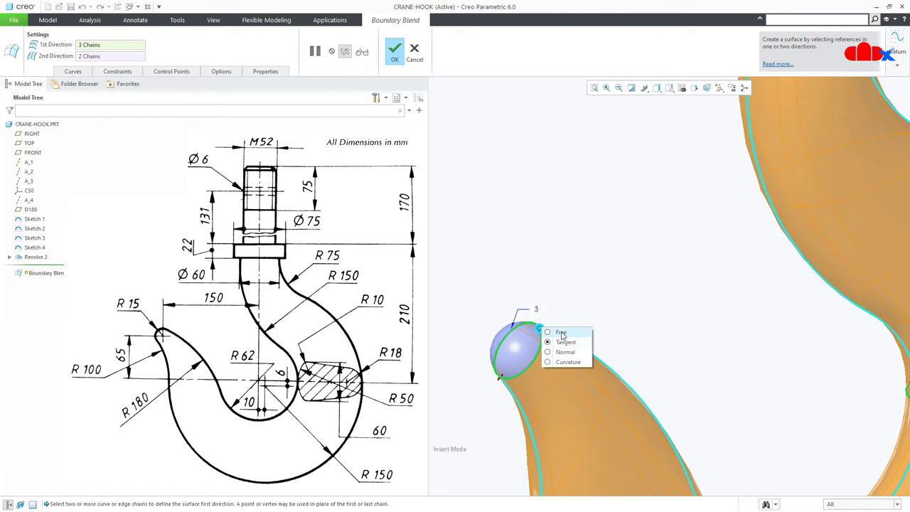
left_click(562, 333)
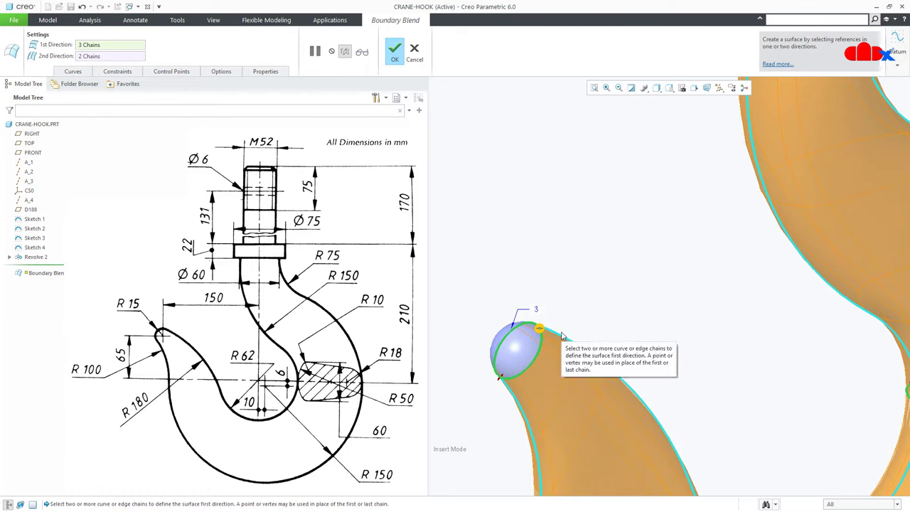
left_click(369, 56)
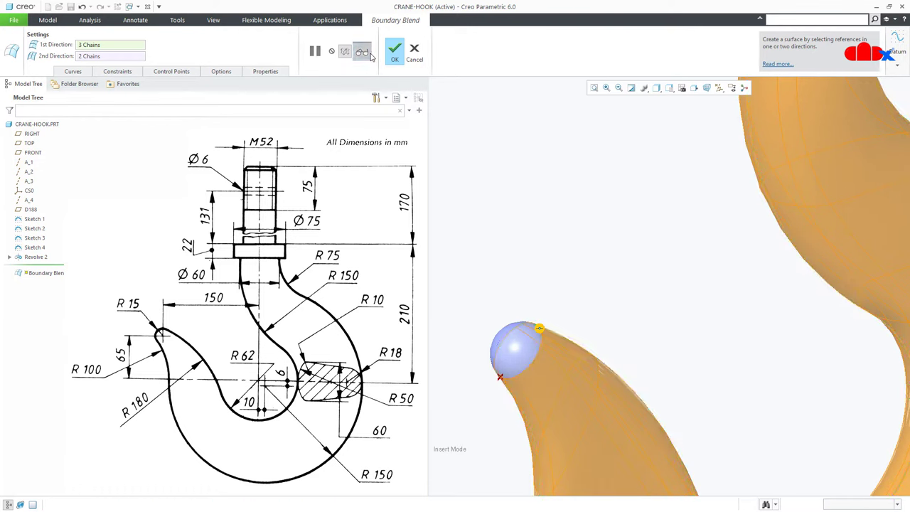
scroll(519, 384, "down", 5)
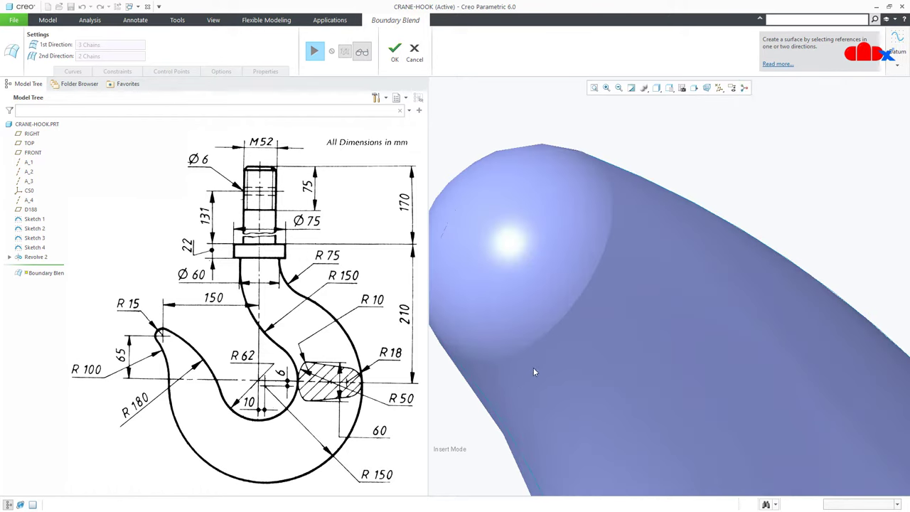
mouse_move(627, 318)
middle_mouse_down()
mouse_move(635, 325)
mouse_move(589, 306)
middle_mouse_up()
left_click(318, 56)
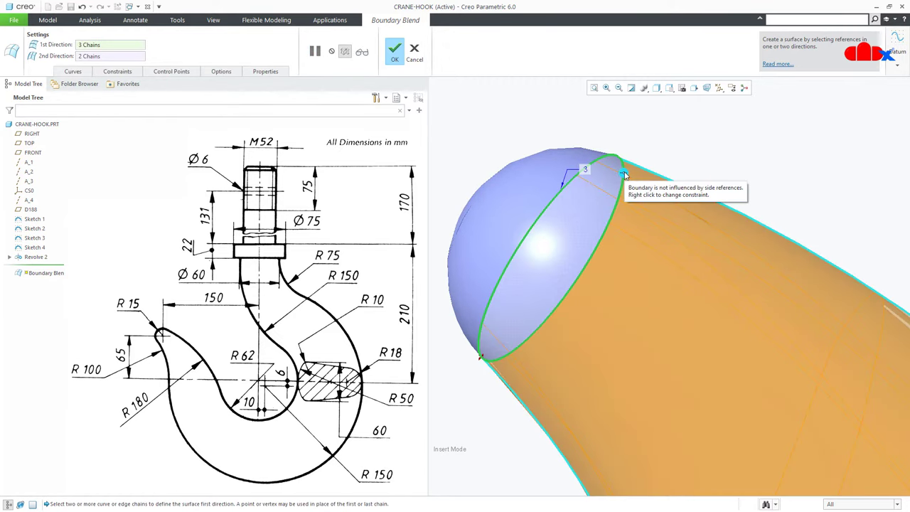
Set the hook-tip boundary constraint to Tangent and preview the transition into the spherical end.
right_click(624, 174)
left_click(636, 187)
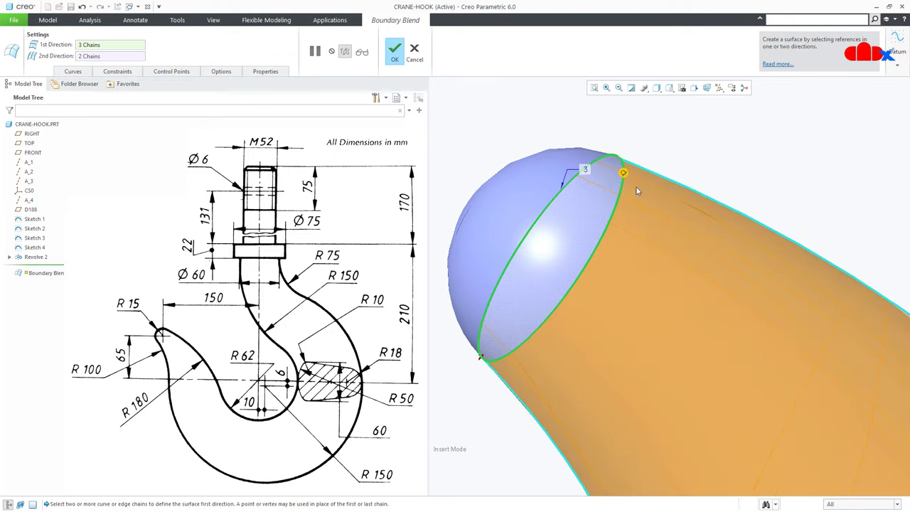
left_click(362, 53)
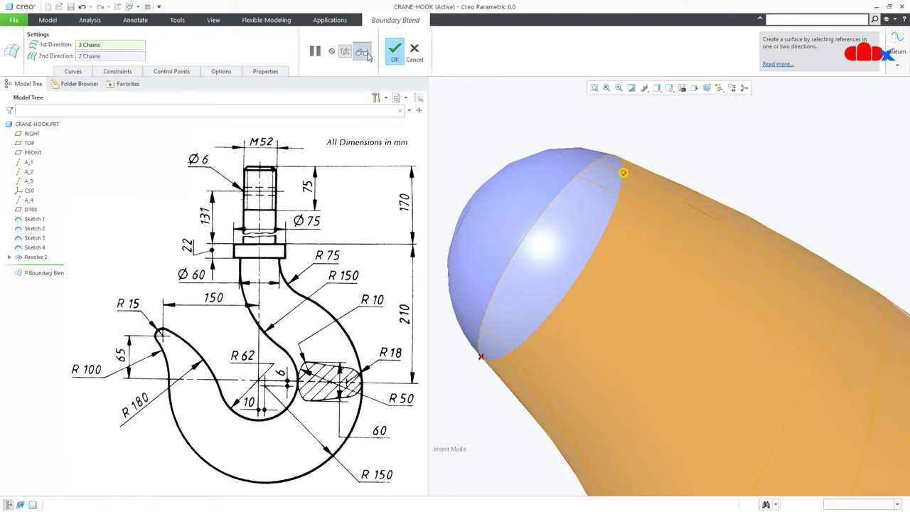
mouse_move(600, 299)
middle_mouse_down()
mouse_move(590, 278)
mouse_move(623, 262)
mouse_move(508, 231)
middle_mouse_up()
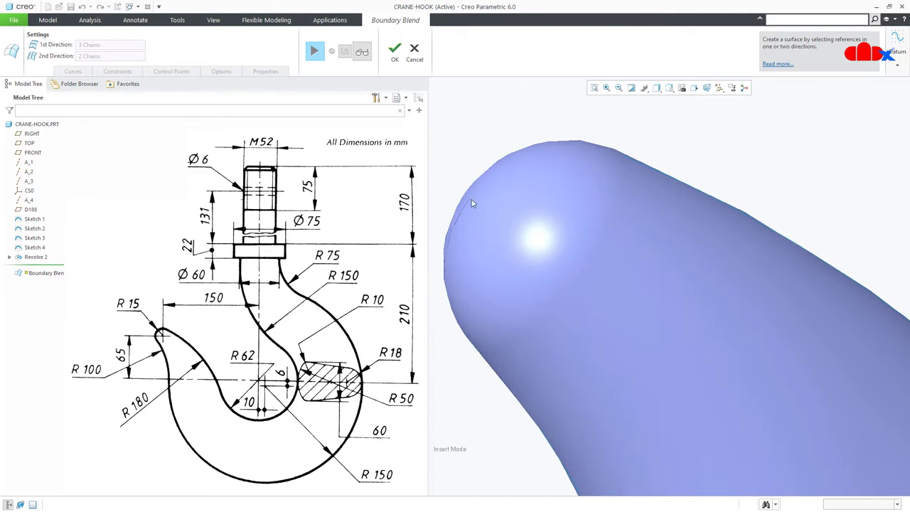
left_click(310, 54)
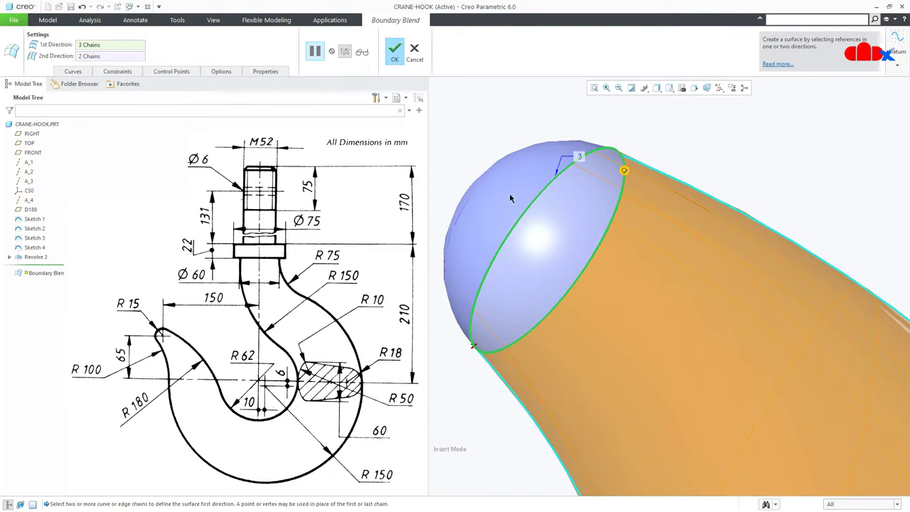
Try the Normal constraint on the hook-tip boundary of the blend, and return it to Tangent.
right_click(624, 171)
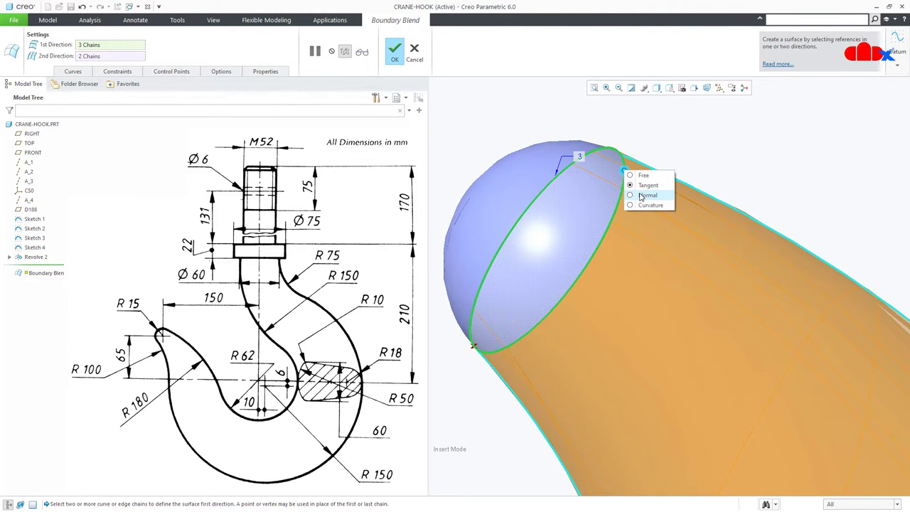
left_click(642, 196)
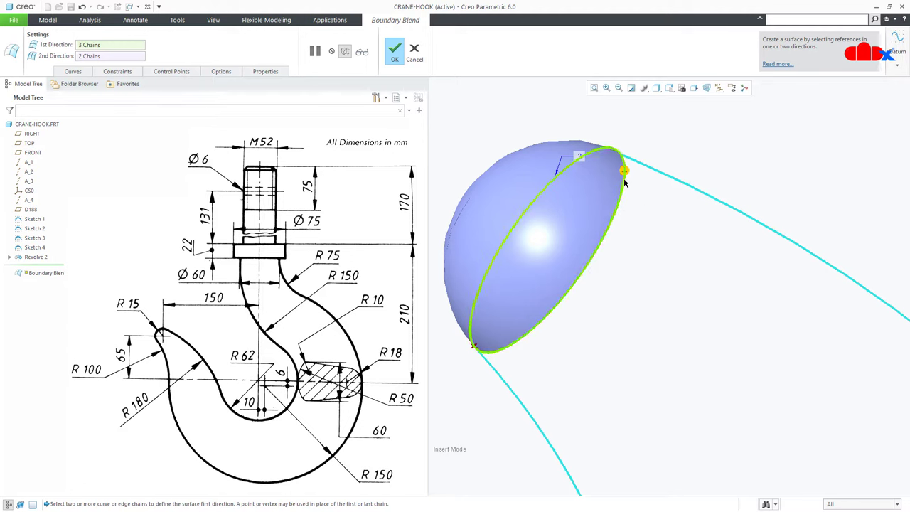
right_click(625, 173)
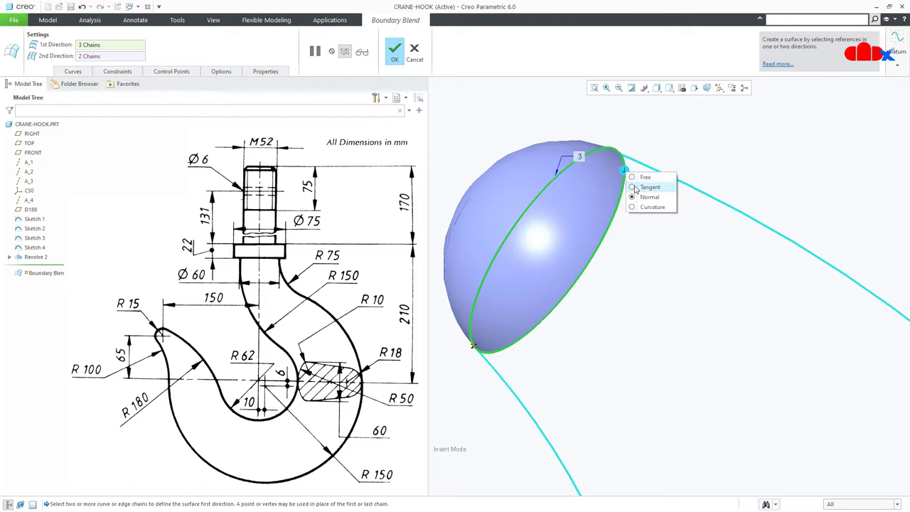
left_click(634, 186)
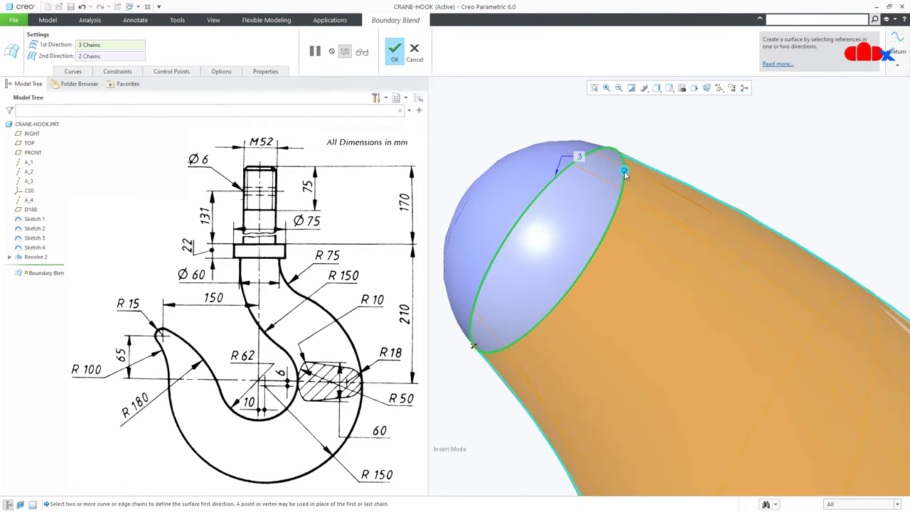
Try the Curvature constraint on the hook-tip boundary, and switch it to Free.
right_click(624, 173)
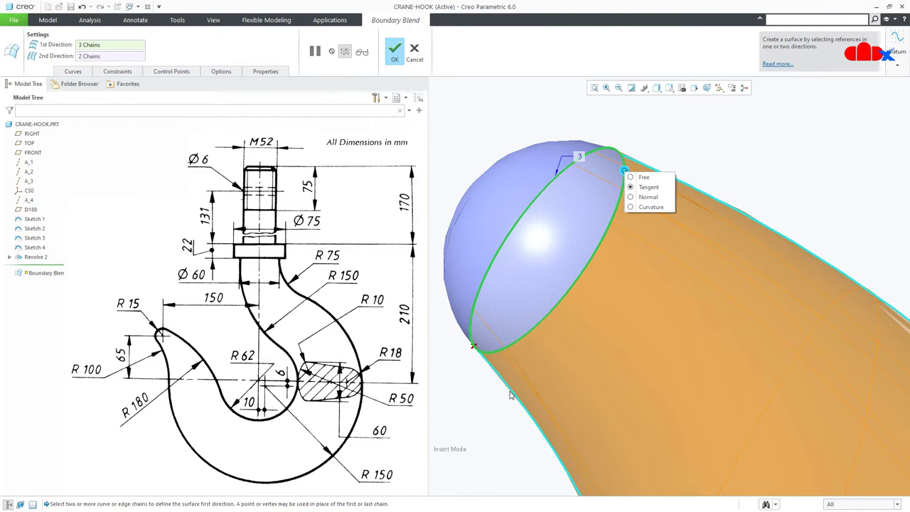
left_click(649, 208)
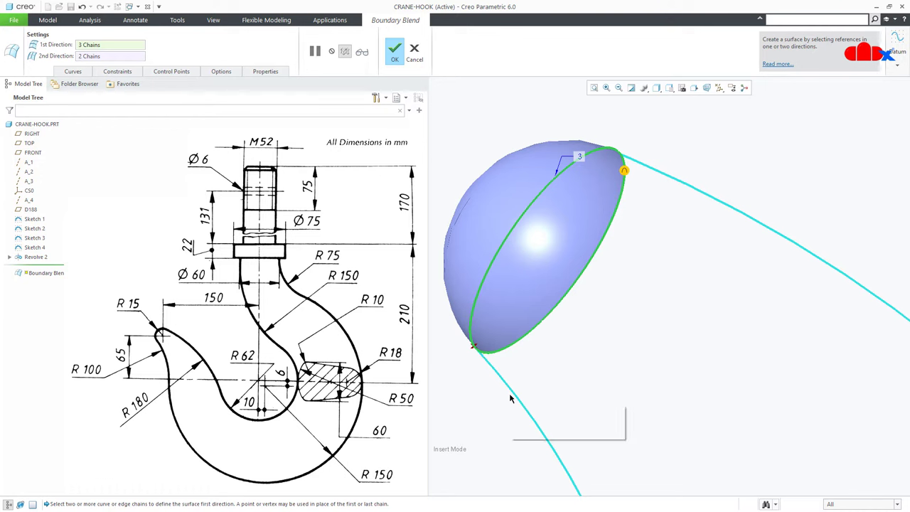
left_click(625, 172)
left_click(635, 177)
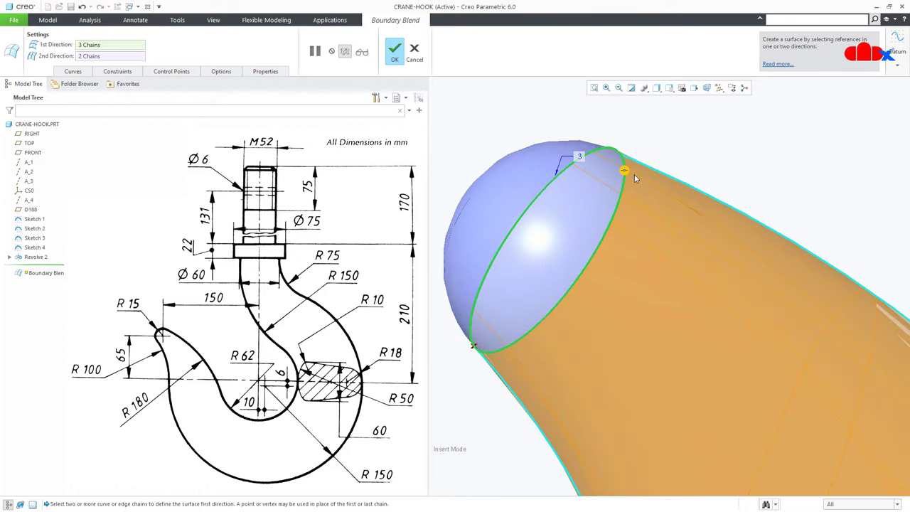
Set the hook-tip boundary constraint to Tangent, accept the Boundary Blend redefinition and restore the default view.
left_click(625, 172)
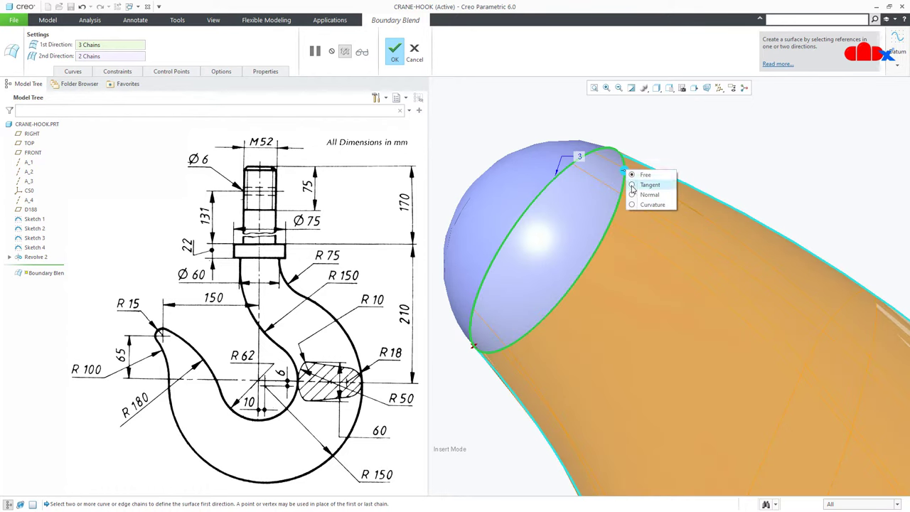
left_click(632, 189)
left_click(625, 171)
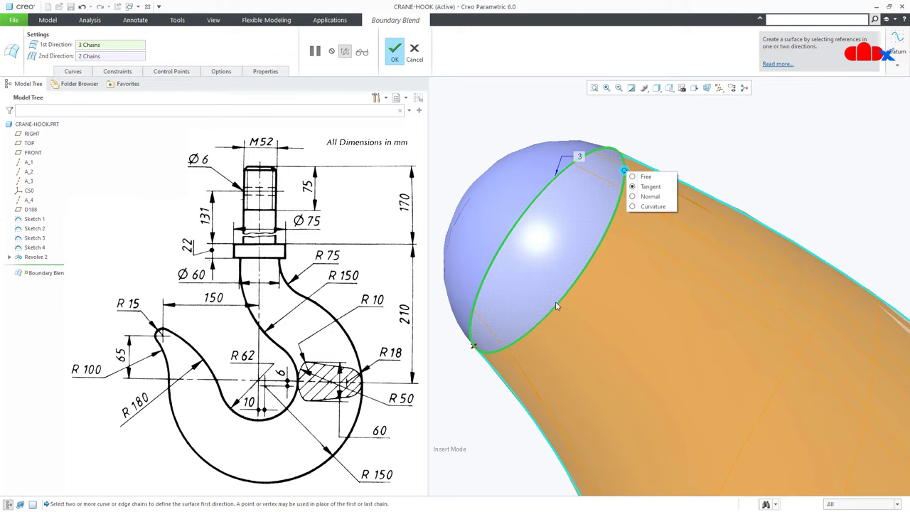
left_click(396, 51)
left_click(460, 481)
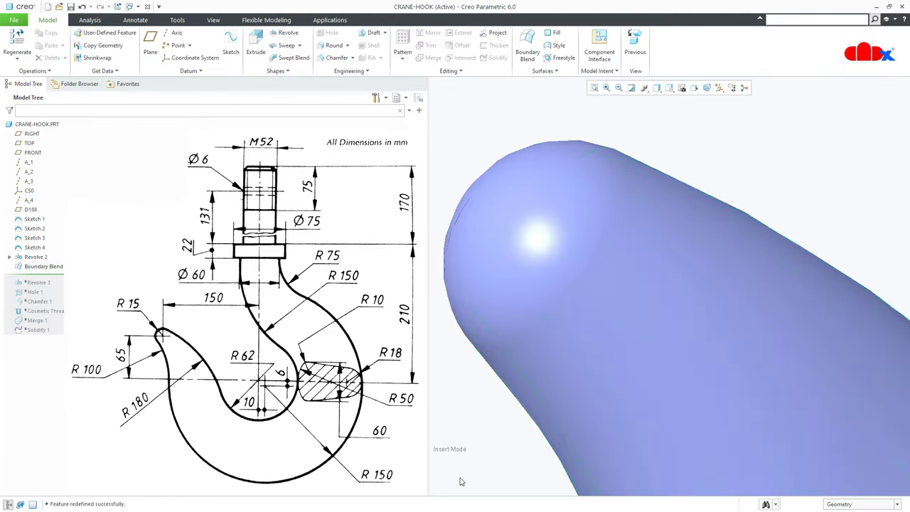
key("ctrl+d")
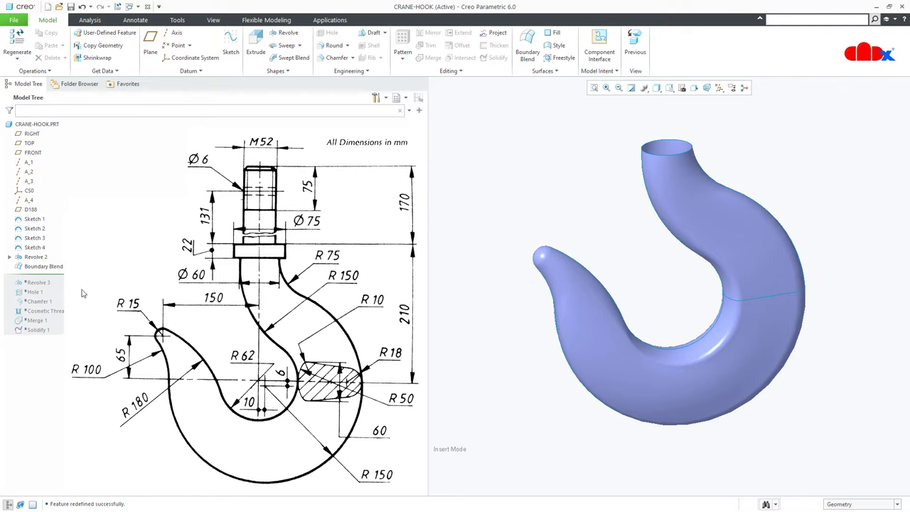
Roll the model forward through Revolve 3, Hole 1, Chamfer 1 and the Cosmetic Thread, stopping before Merge 1.
left_click_drag(41, 277, 39, 286)
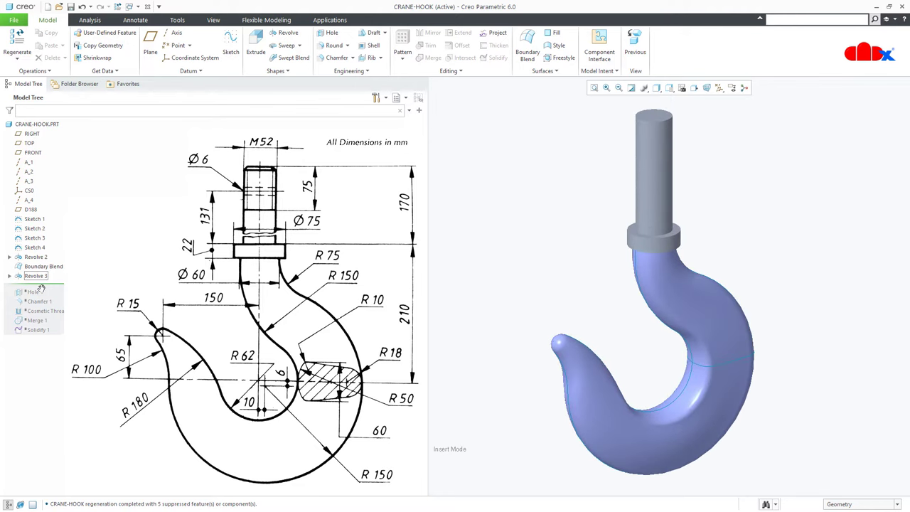
left_click_drag(42, 285, 46, 294)
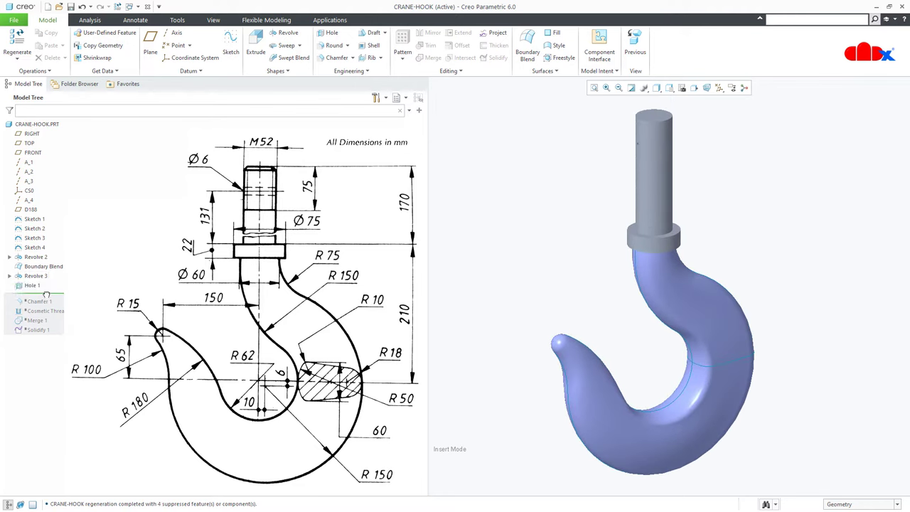
left_click_drag(46, 295, 43, 314)
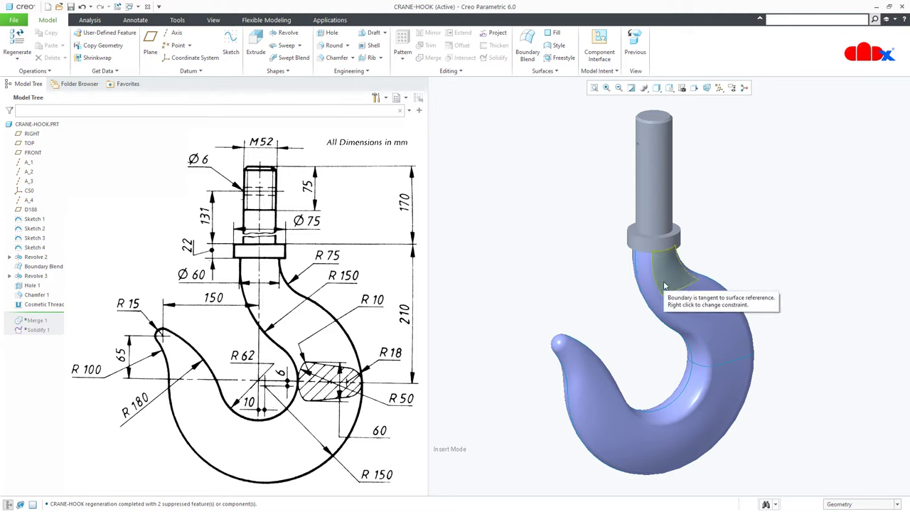
Inspect the hook's surface and solid bodies in No Hidden display, return to Shading and check the blend surface.
left_click(657, 88)
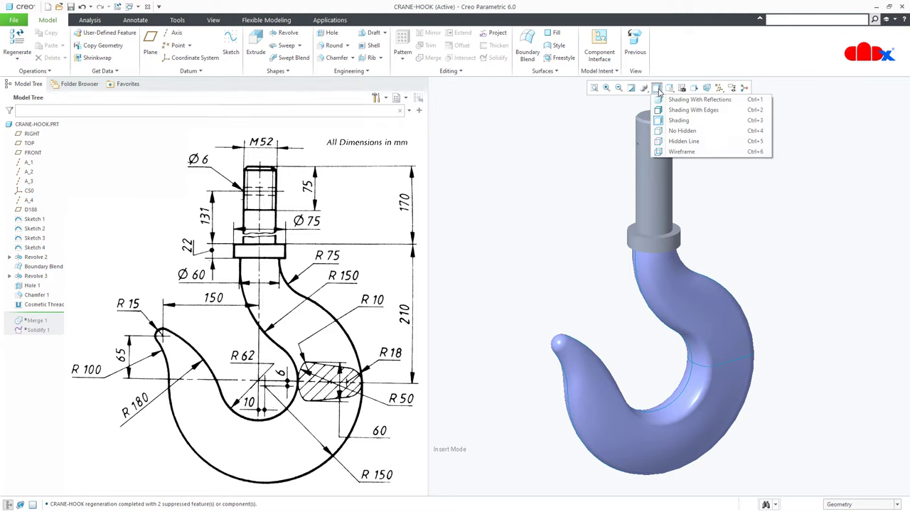
left_click(680, 130)
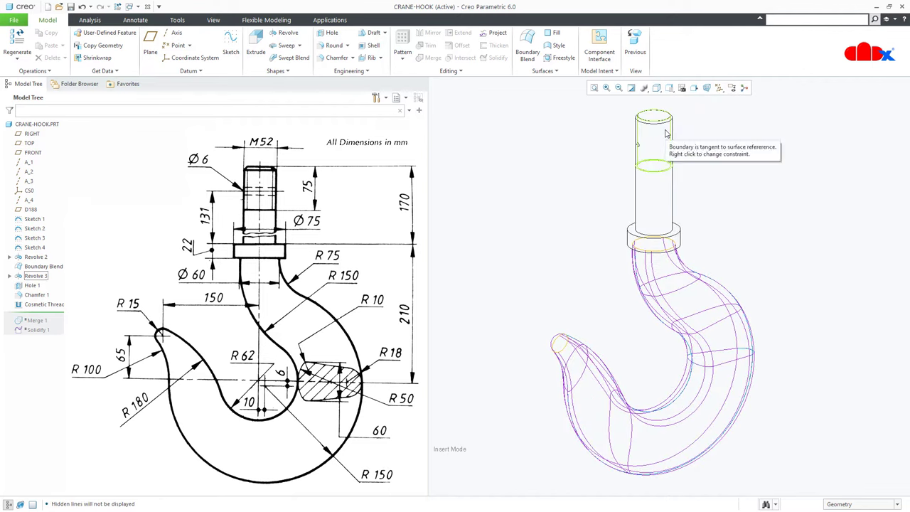
left_click(656, 88)
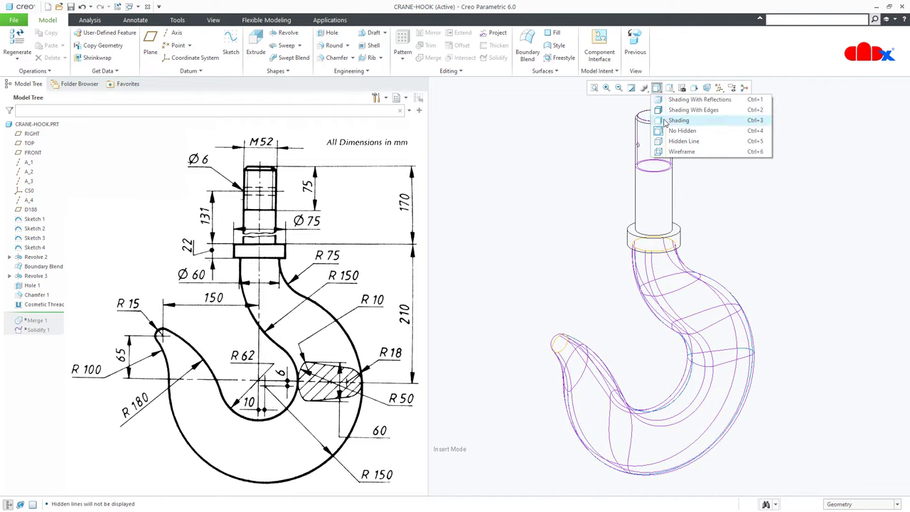
left_click(665, 120)
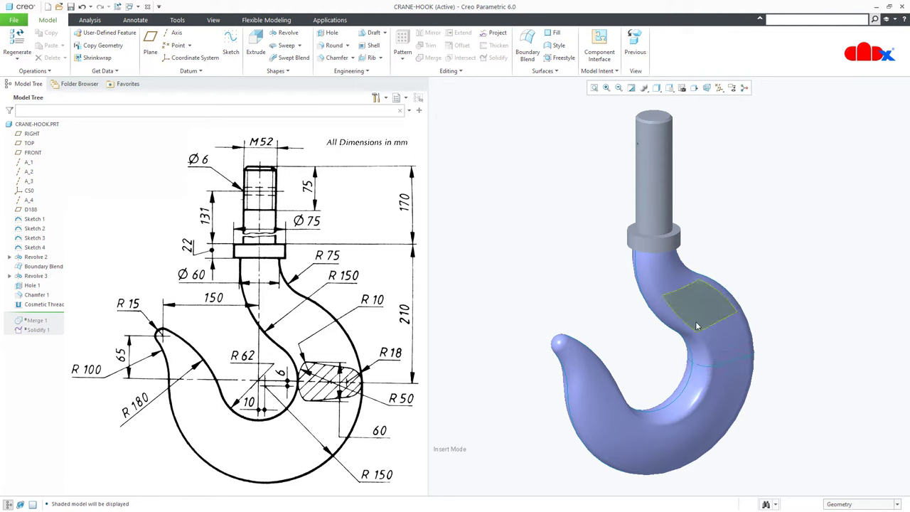
left_click(697, 324)
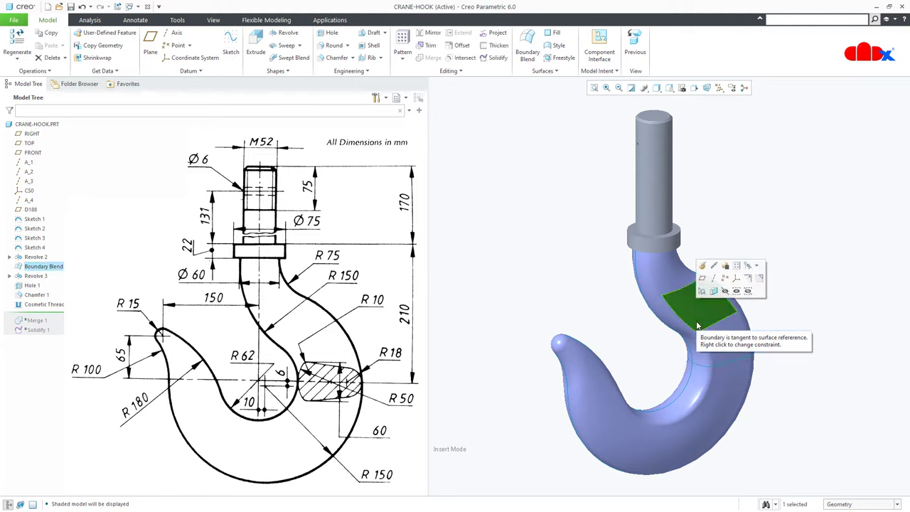
left_click(626, 366)
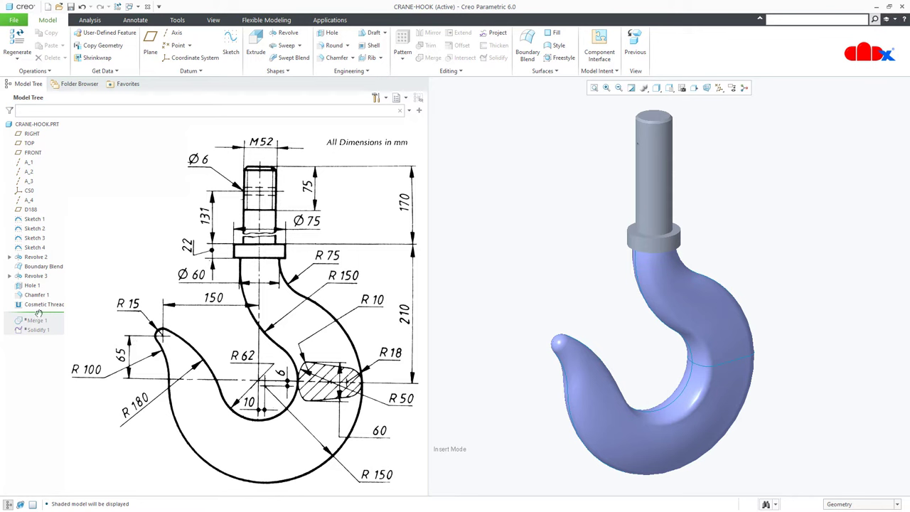
Roll the model back to just after the Boundary Blend, hide the Revolve 2 tip surface and show it again.
left_click_drag(38, 313, 50, 267)
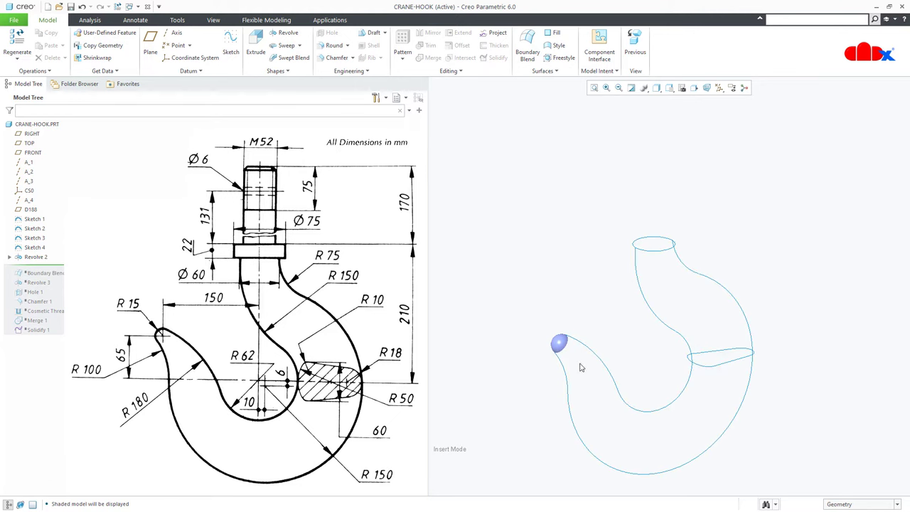
left_click_drag(41, 271, 41, 277)
left_click(35, 257)
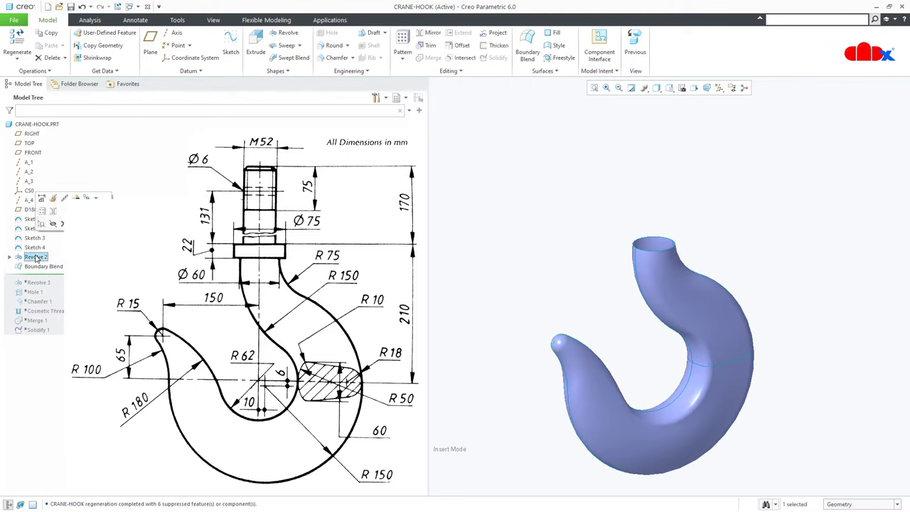
left_click(53, 223)
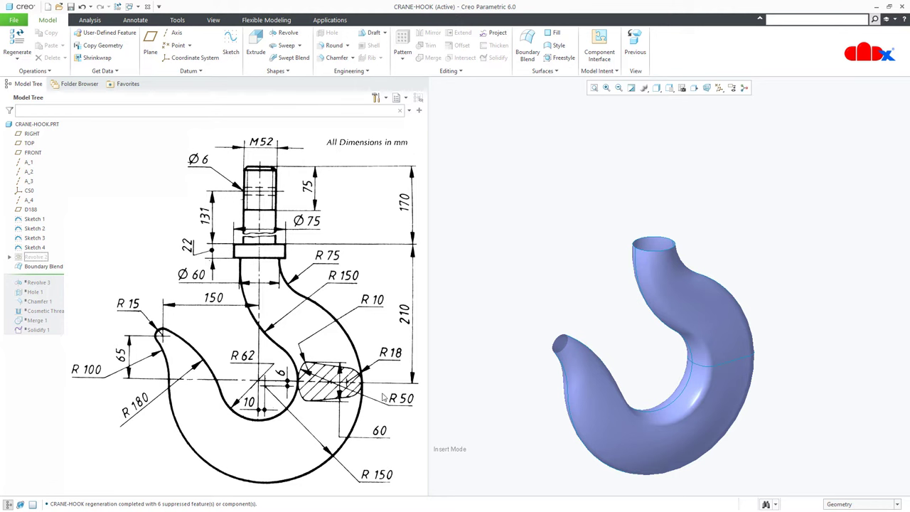
left_click(28, 259)
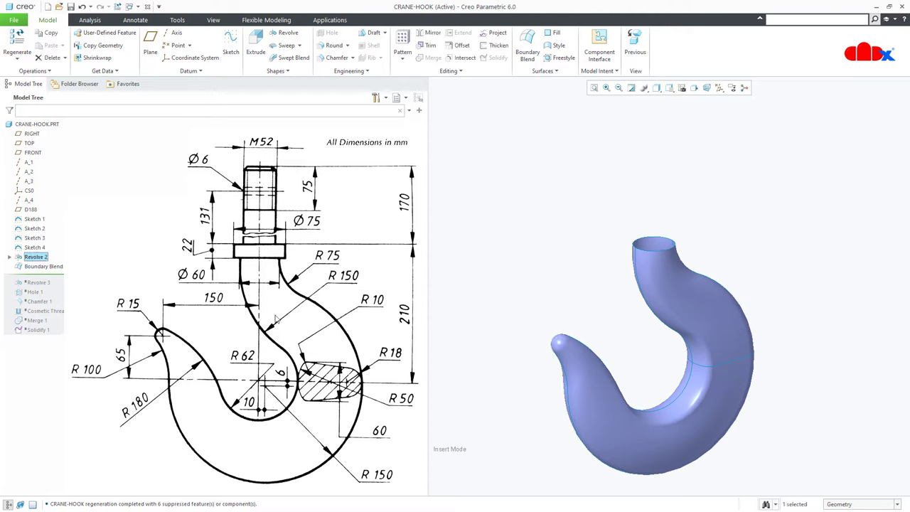
left_click(475, 395)
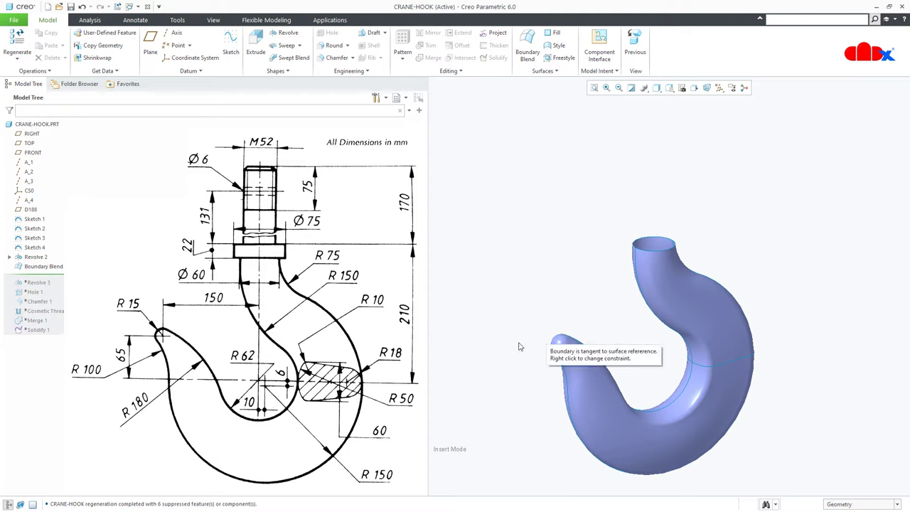
Roll the model forward past Merge 1 and examine which quilts the Merge definition joins, keeping it as defined.
left_click_drag(44, 299, 43, 321)
left_click(35, 315)
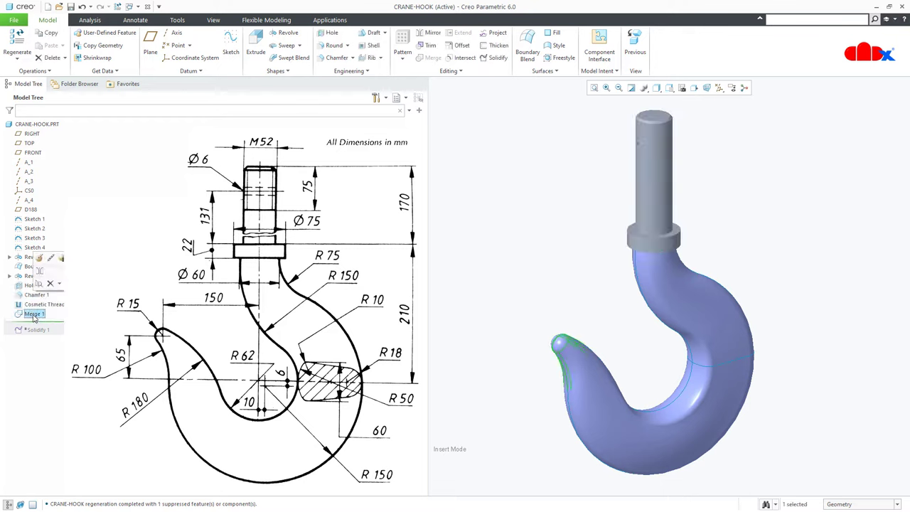
left_click(43, 261)
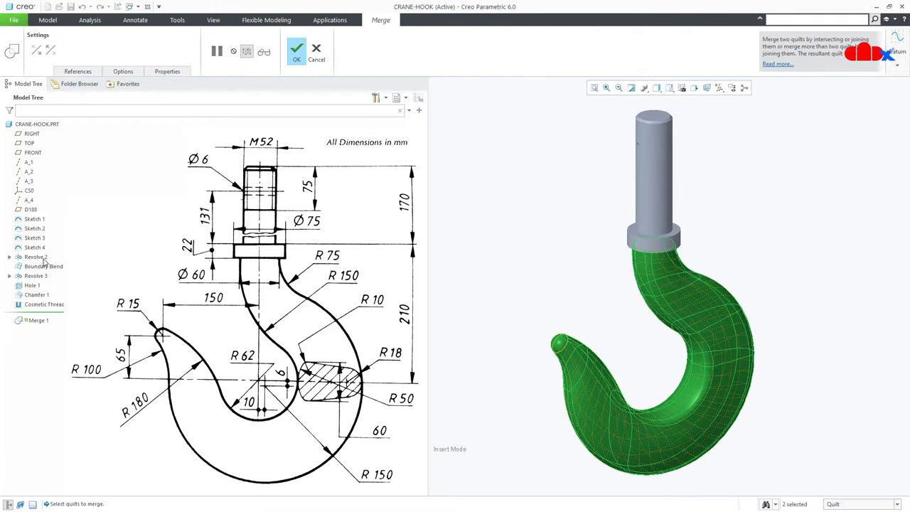
left_click(298, 57)
left_click(550, 346)
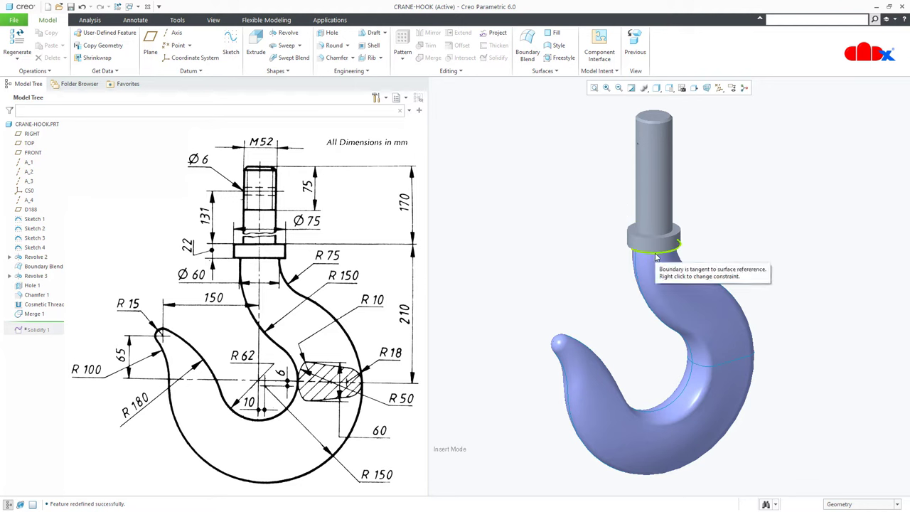
Roll the model back to just after the Boundary Blend and close the neck opening with a Fill surface from Sketch 3.
left_click_drag(31, 325, 39, 273)
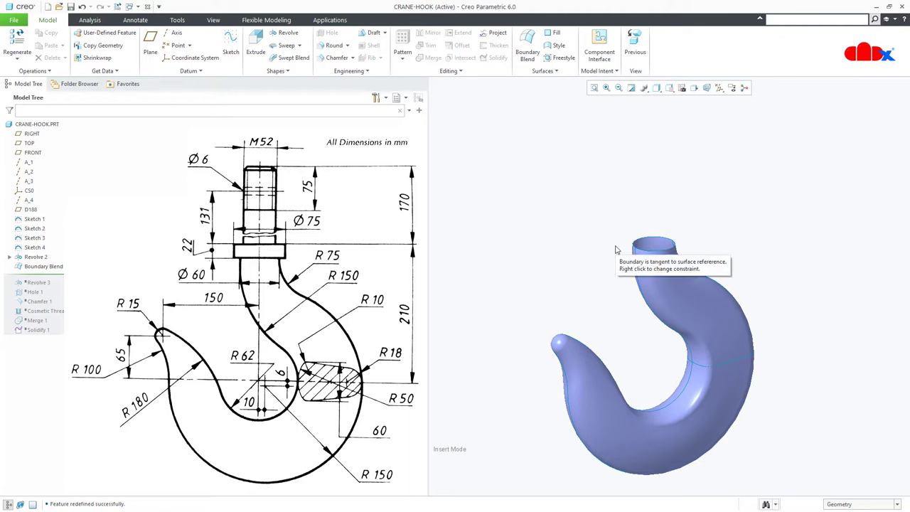
left_click(34, 237)
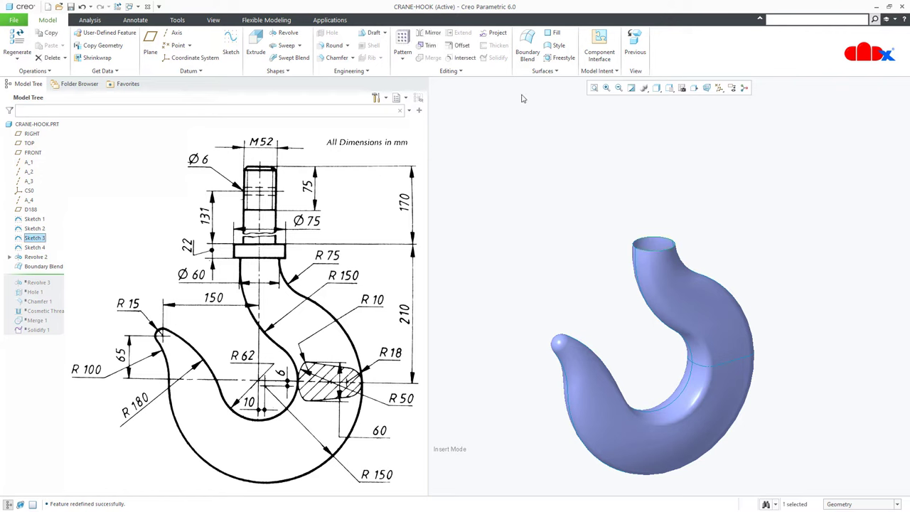
left_click(555, 34)
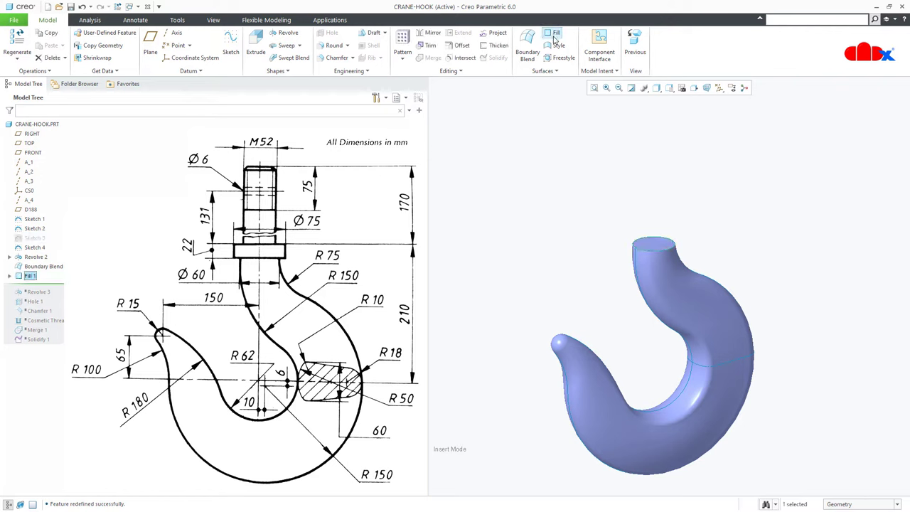
left_click(569, 243)
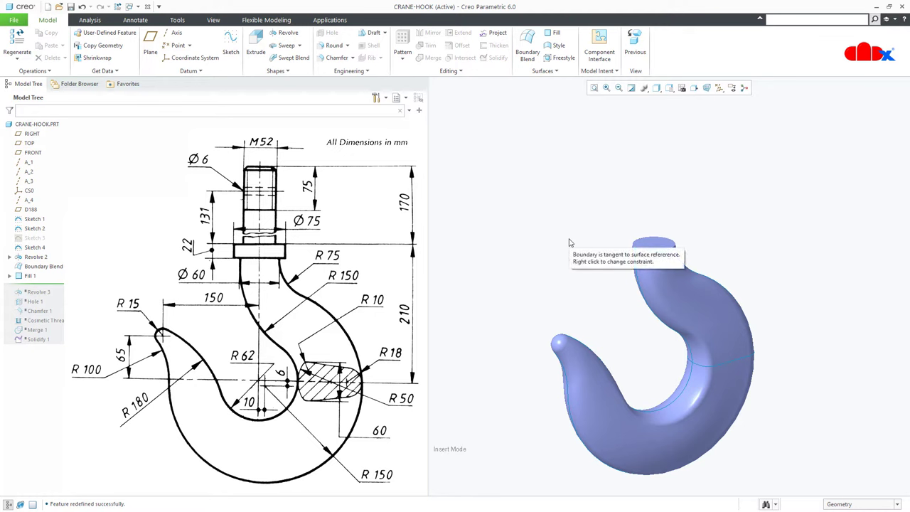
Try to merge the neck Fill surface with the Boundary Blend, previewing the joined quilt.
left_click(23, 276)
left_click(28, 266, "ctrl")
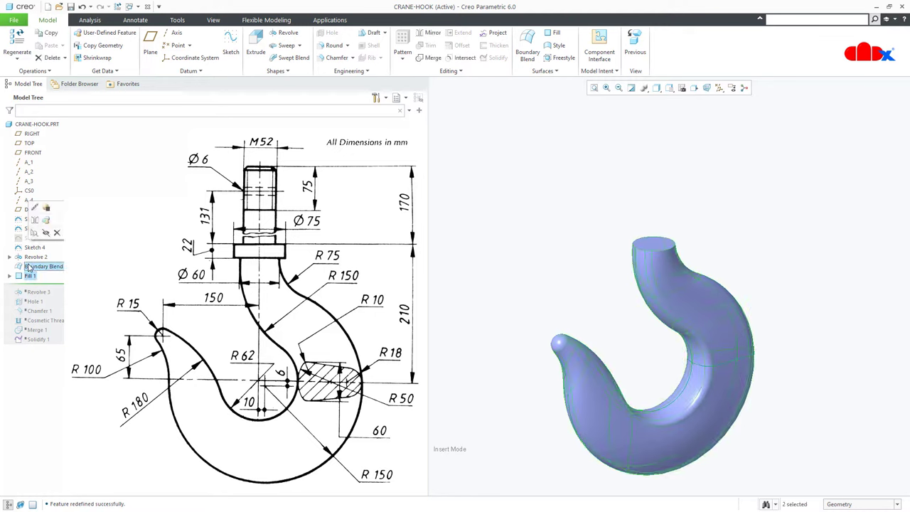
left_click(432, 60)
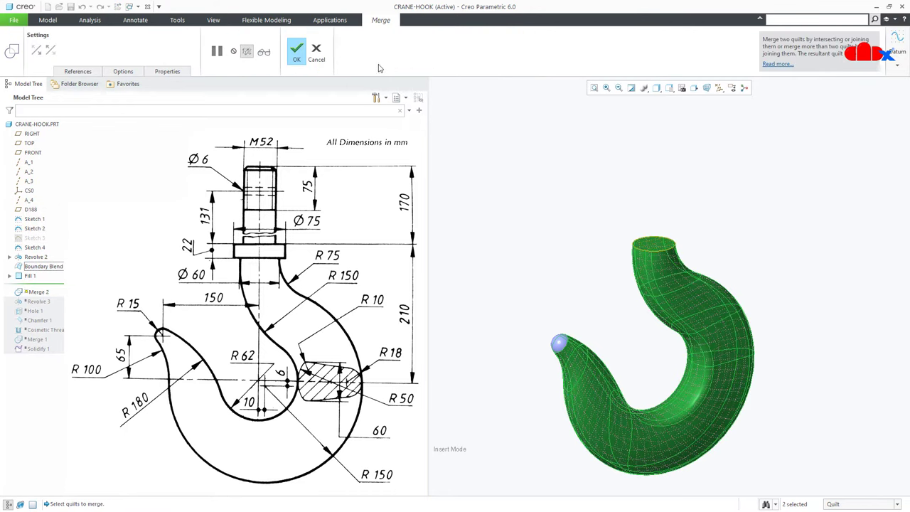
left_click(265, 54)
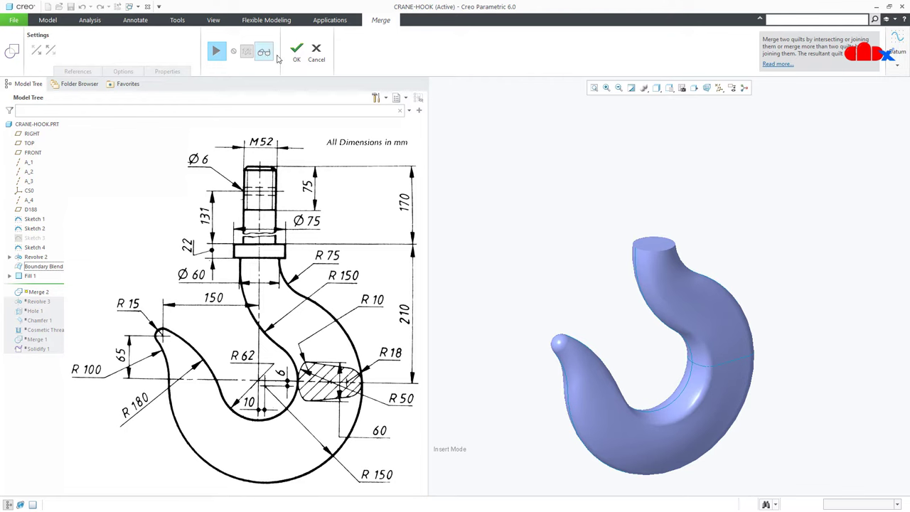
left_click(316, 53)
left_click(508, 228)
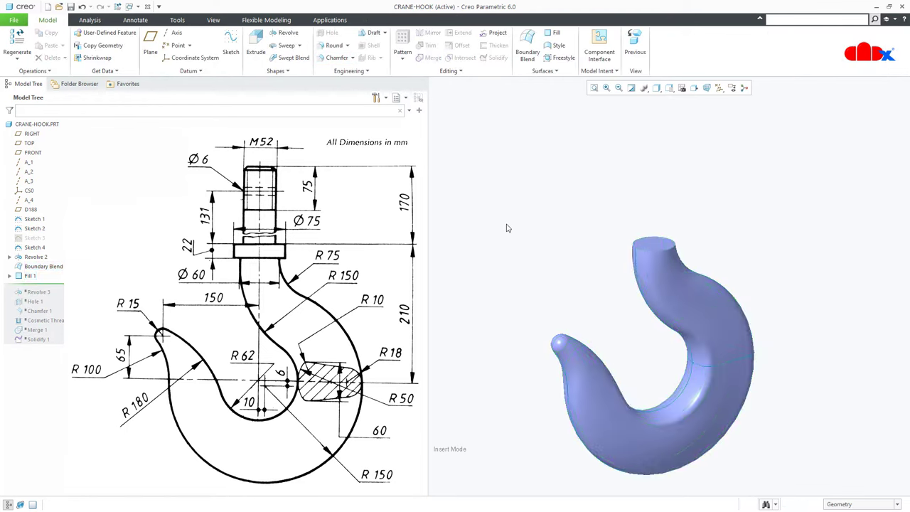
Delete the neck Fill surface and roll the model forward to the end, past Merge 1 and Solidify 1.
left_click(29, 276)
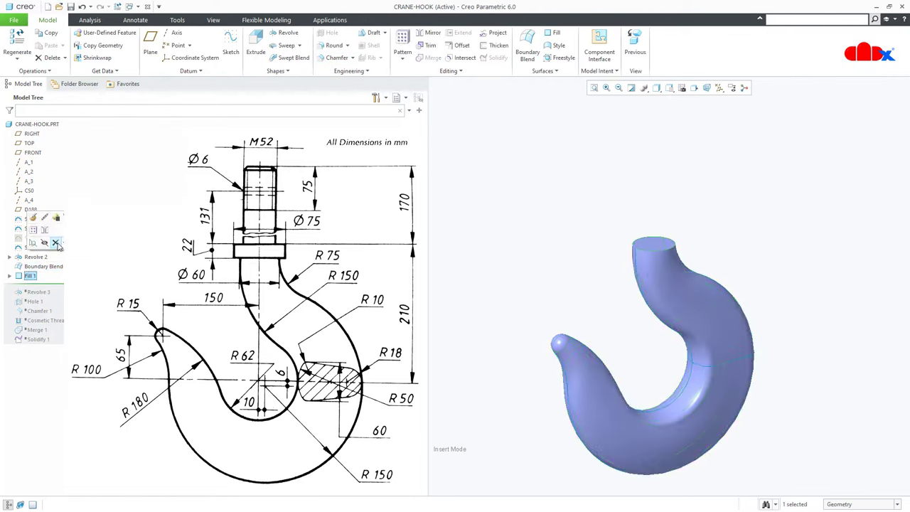
left_click(58, 243)
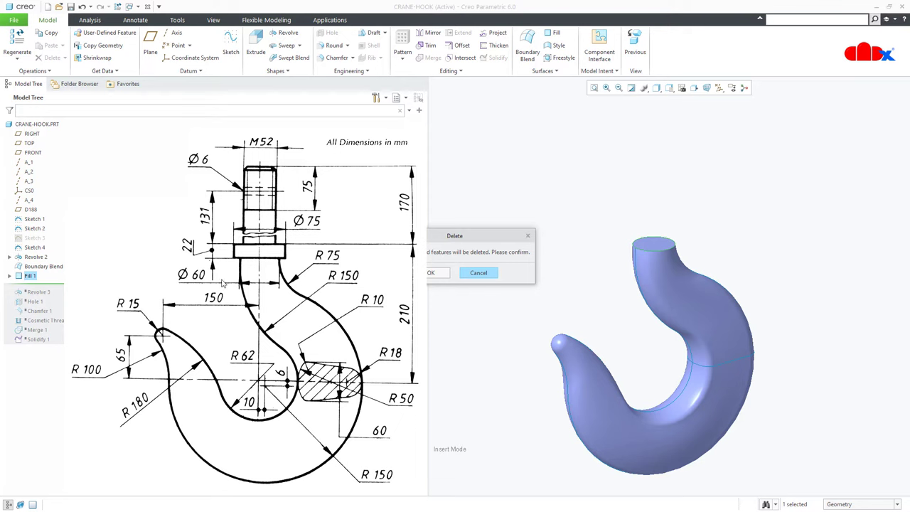
left_click(431, 274)
left_click_drag(54, 282, 55, 320)
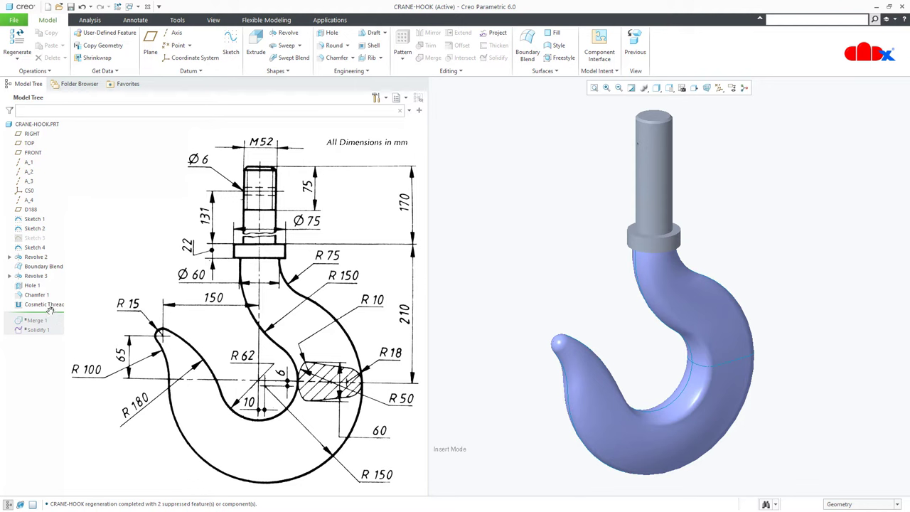
left_click_drag(44, 313, 36, 339)
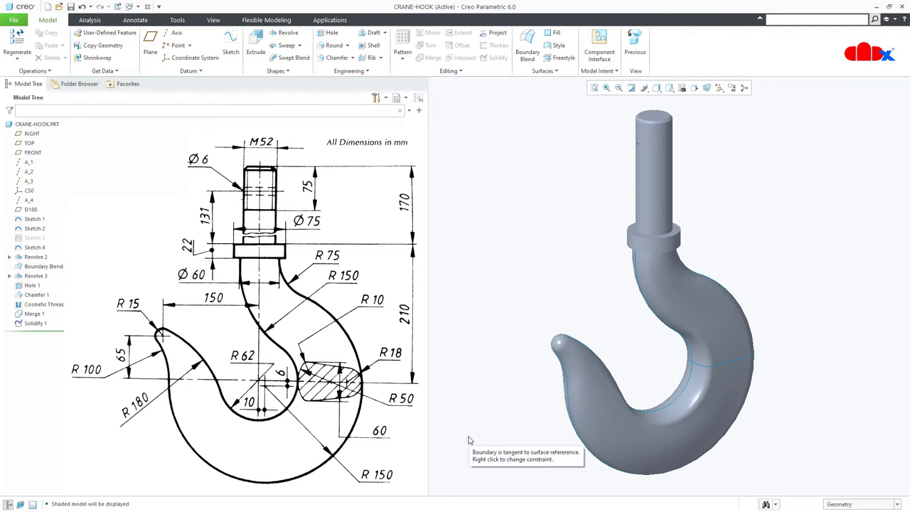
Create a new solid part named prt0001 from the default template and maximize its window.
left_click(45, 9)
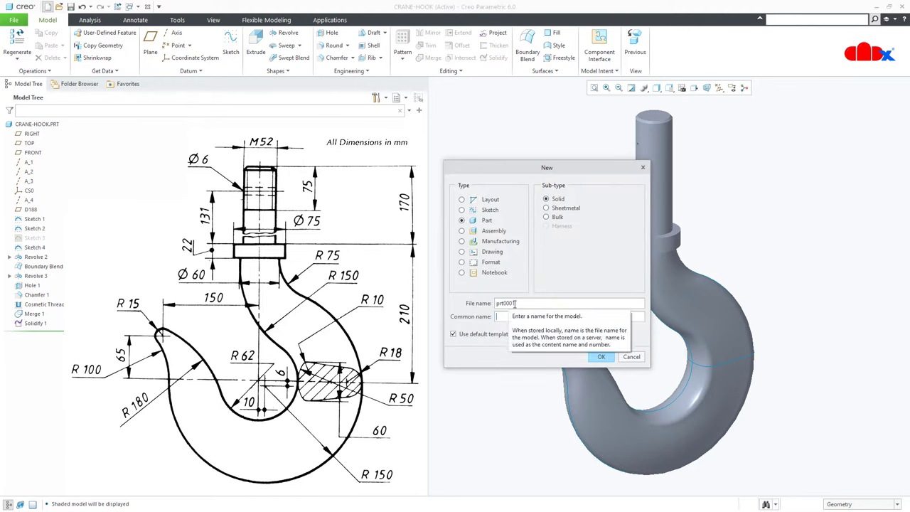
left_click(589, 357)
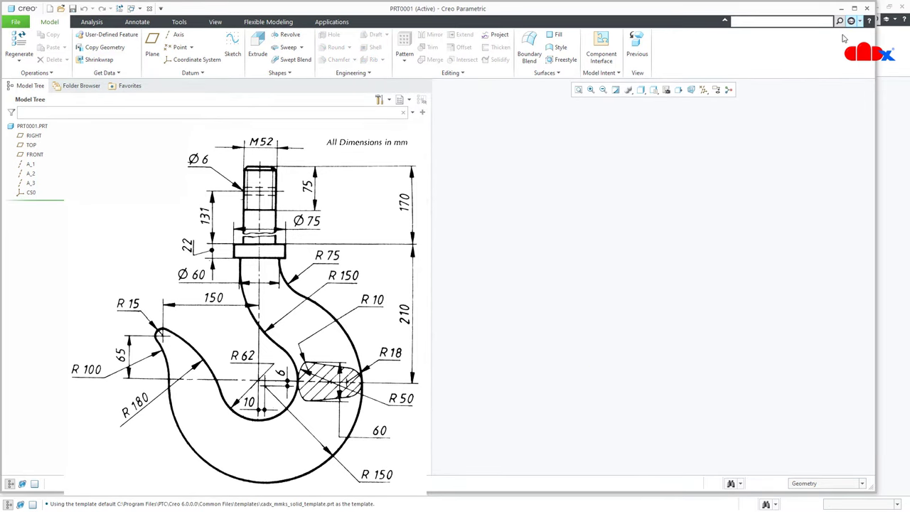
left_click(854, 8)
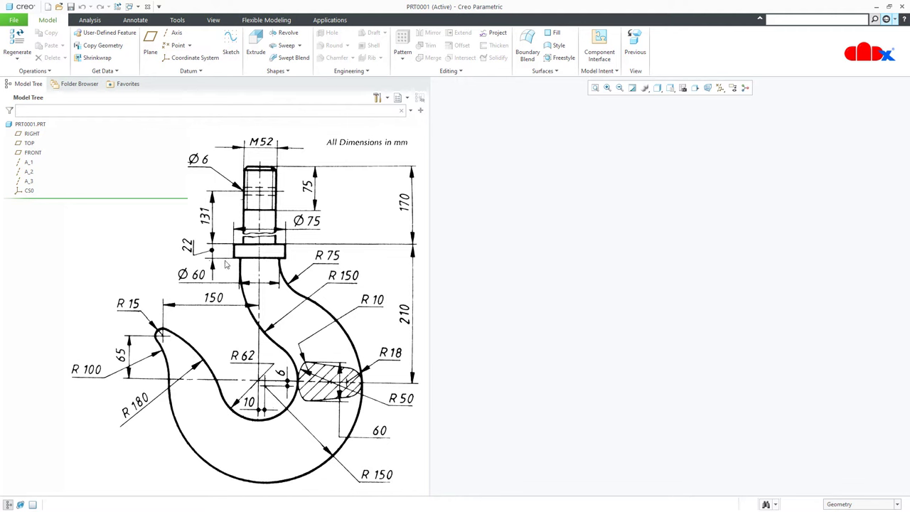
Start a sketch on the RIGHT plane with TOP as the Top orientation reference, and orient the view to the sketch plane.
left_click(232, 53)
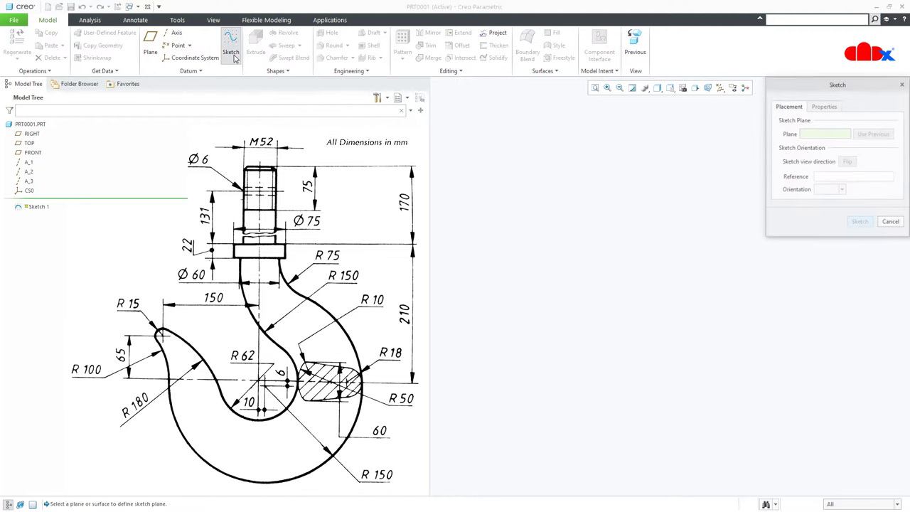
left_click(27, 134)
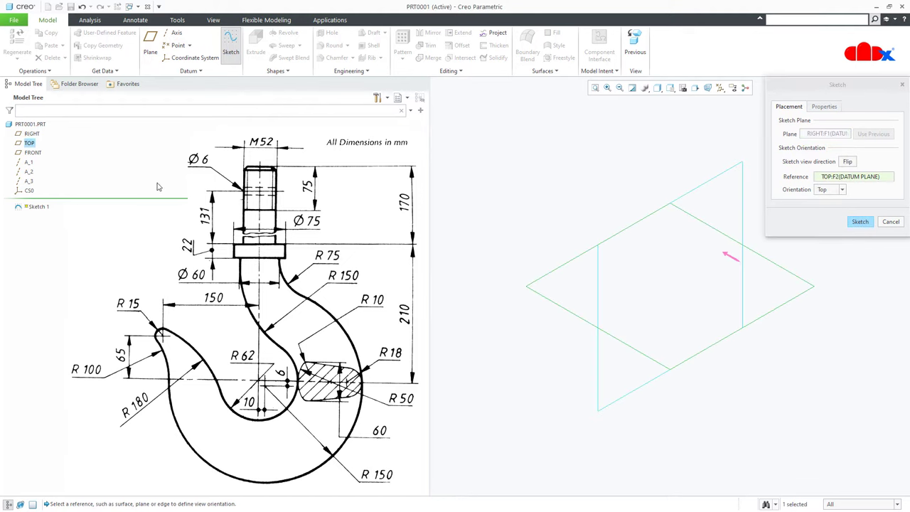
left_click(856, 222)
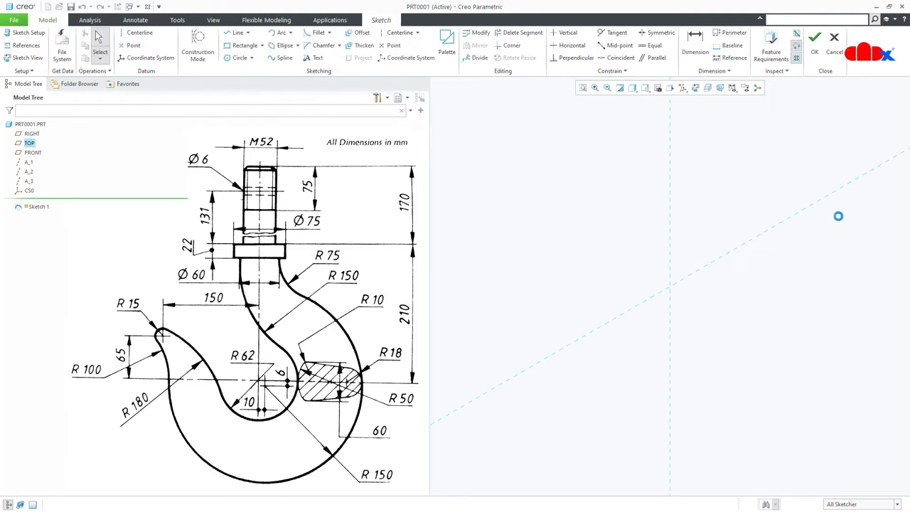
left_click(696, 88)
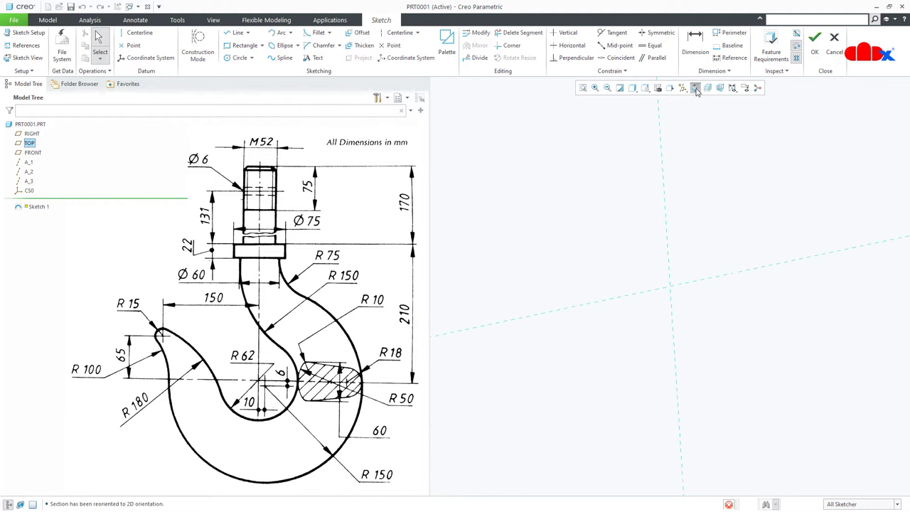
Sketch a circle about 169 mm in diameter centred on the intersection of the reference lines.
right_click(724, 341)
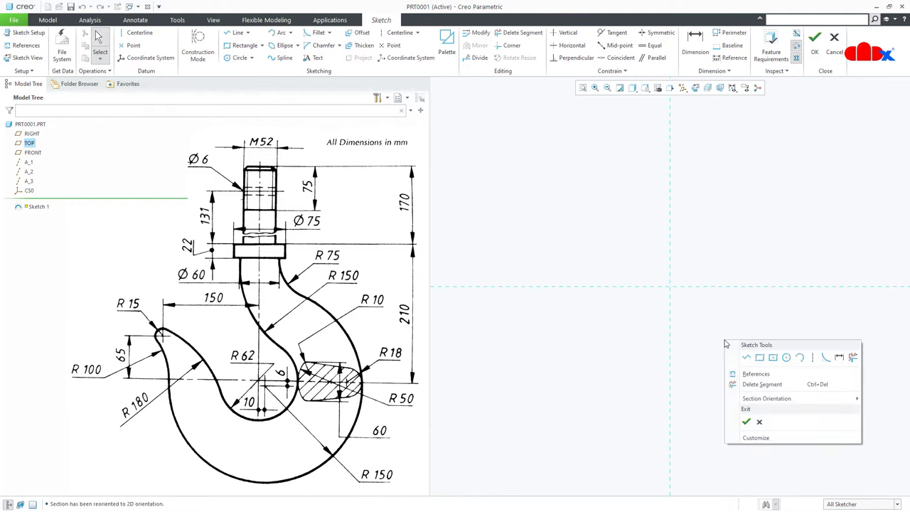
left_click(777, 354)
left_click(680, 303)
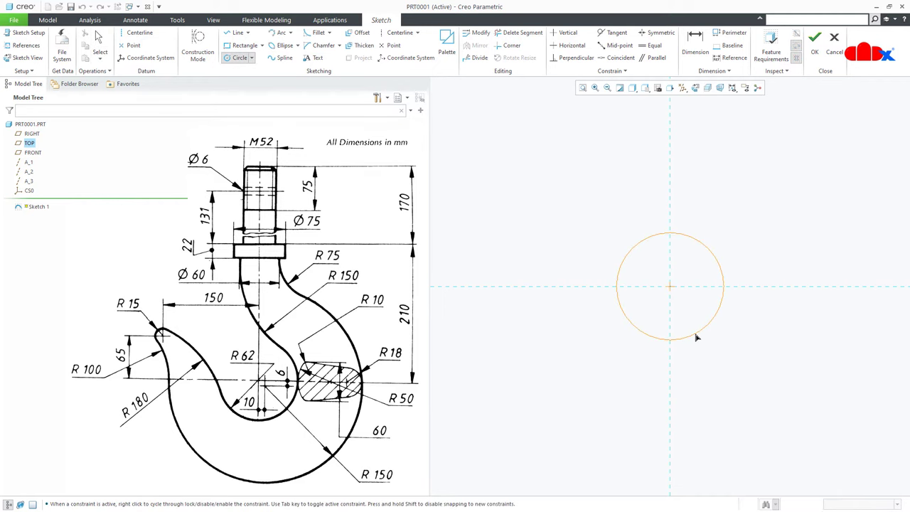
left_click(705, 325)
middle_click(714, 342)
Dimension the origin-centred circle with a radius of 62 mm.
right_click(716, 346)
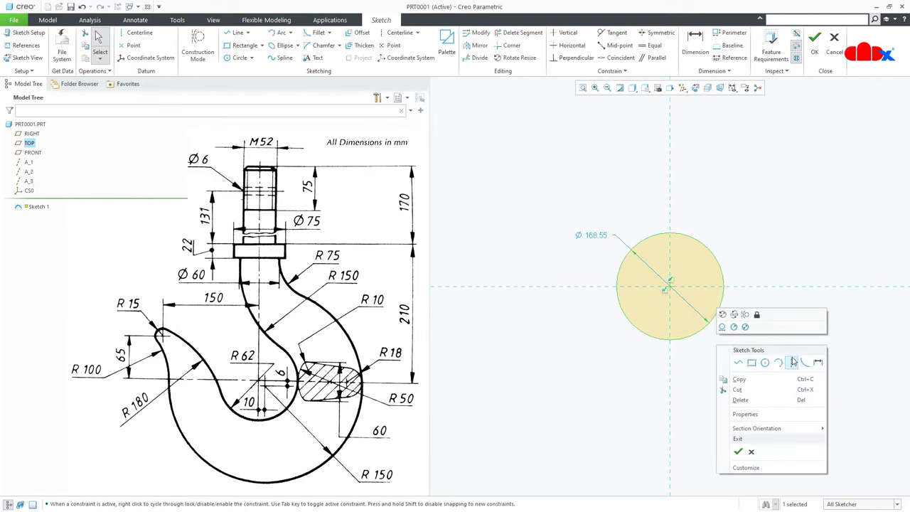
left_click(818, 363)
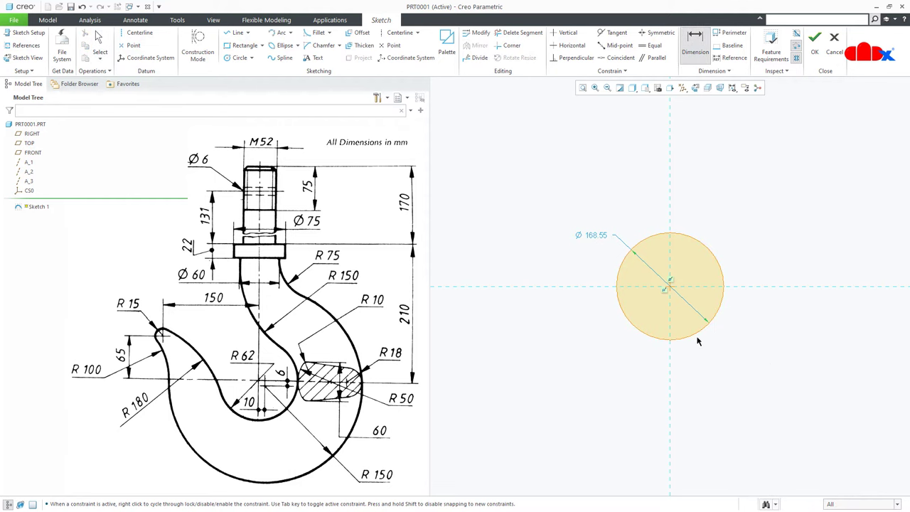
middle_click(722, 356)
type("62")
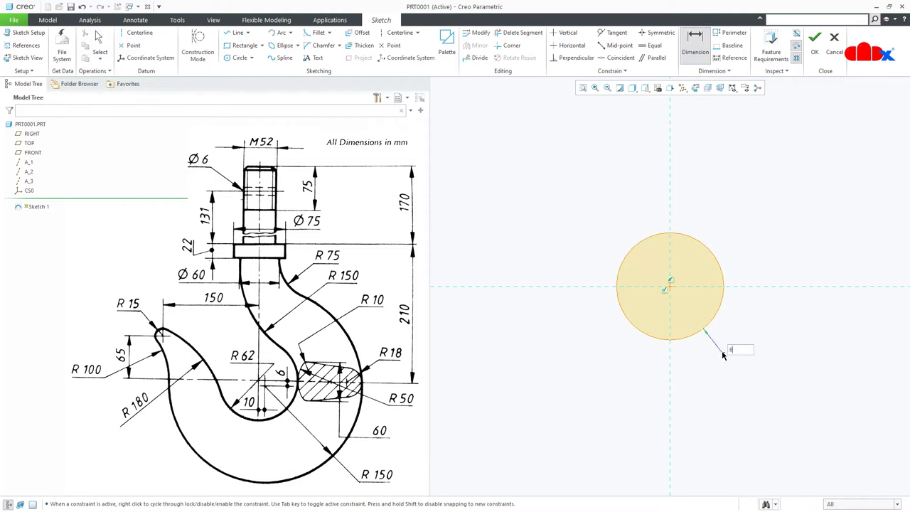
key("Return")
middle_click(724, 356)
Sketch a hook-tip circle about 53 mm in diameter, centred about 217 mm left of and 100 mm above the origin.
right_click(723, 355)
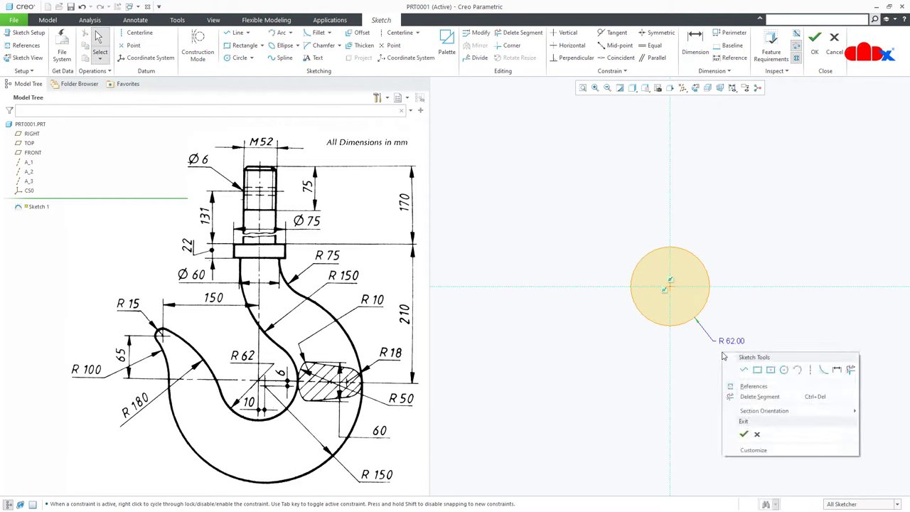
left_click(782, 373)
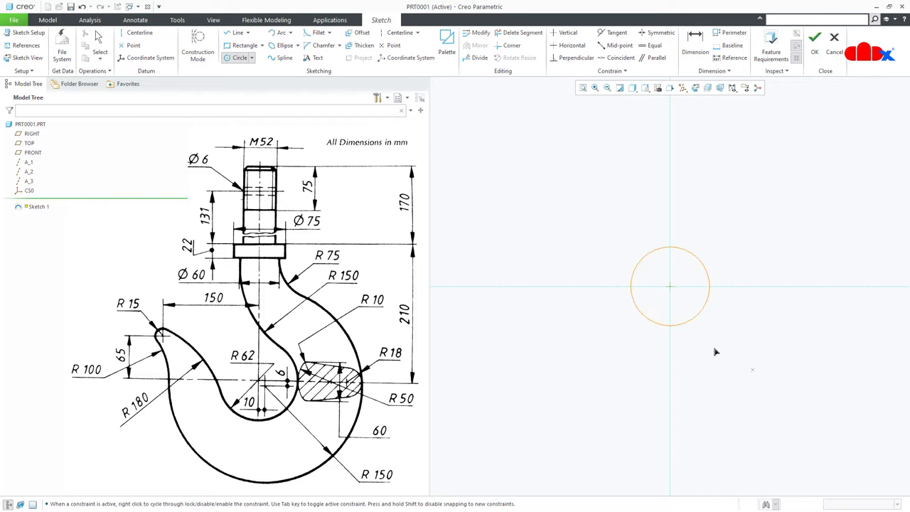
left_click(533, 224)
left_click(542, 240)
middle_click(545, 314)
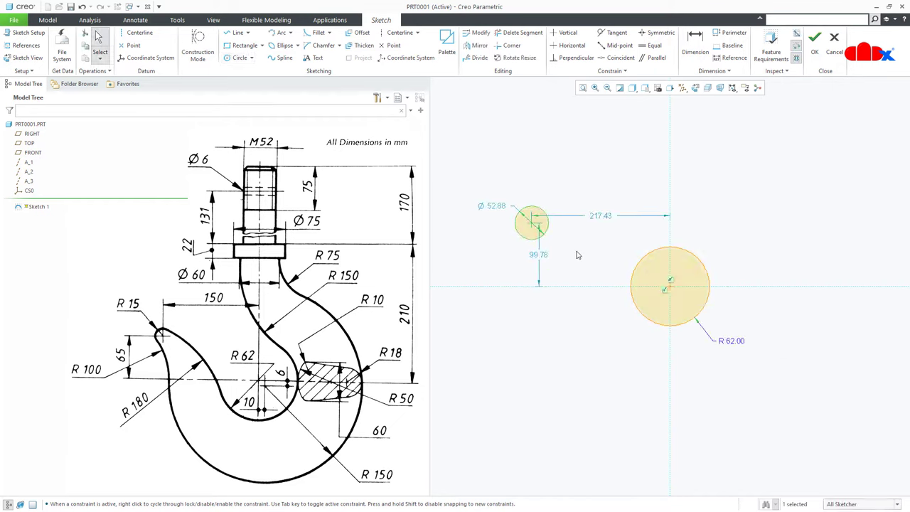
Position the hook-tip circle's centre 150 mm horizontally and 65 mm vertically from the reference lines.
double_click(601, 219)
type("150")
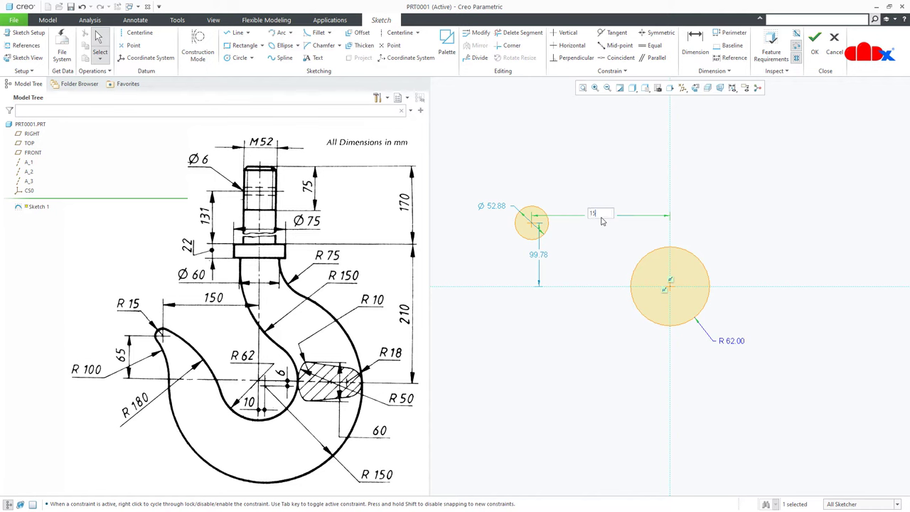
key("Return")
double_click(583, 254)
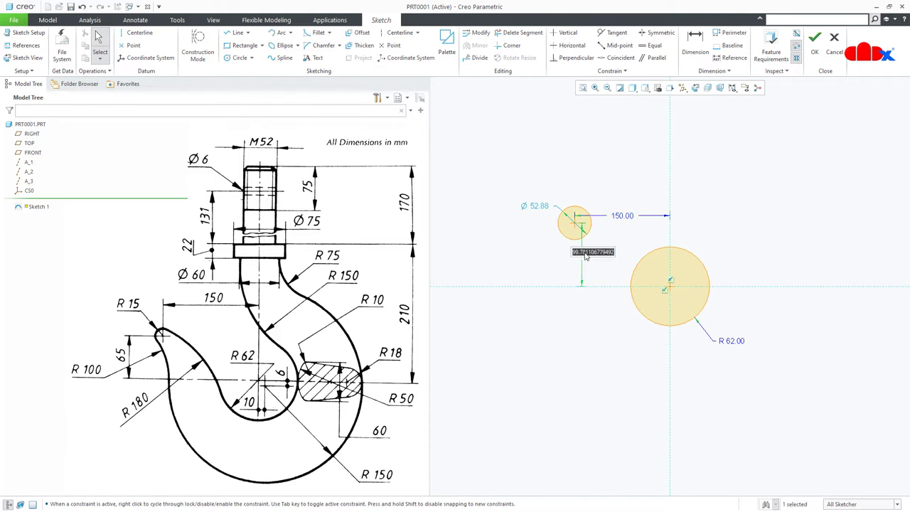
type("65")
key("Return")
Dimension the hook-tip circle with a radius of 15 mm.
right_click(586, 255)
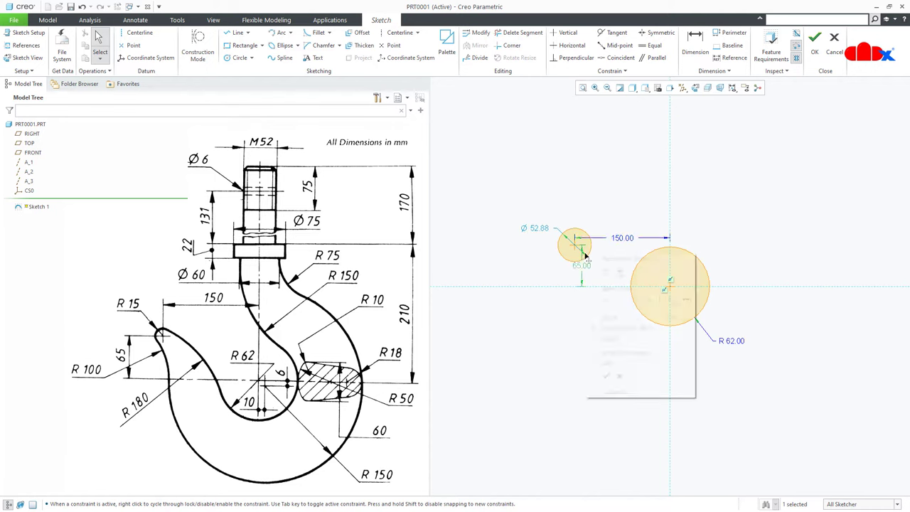
left_click(686, 302)
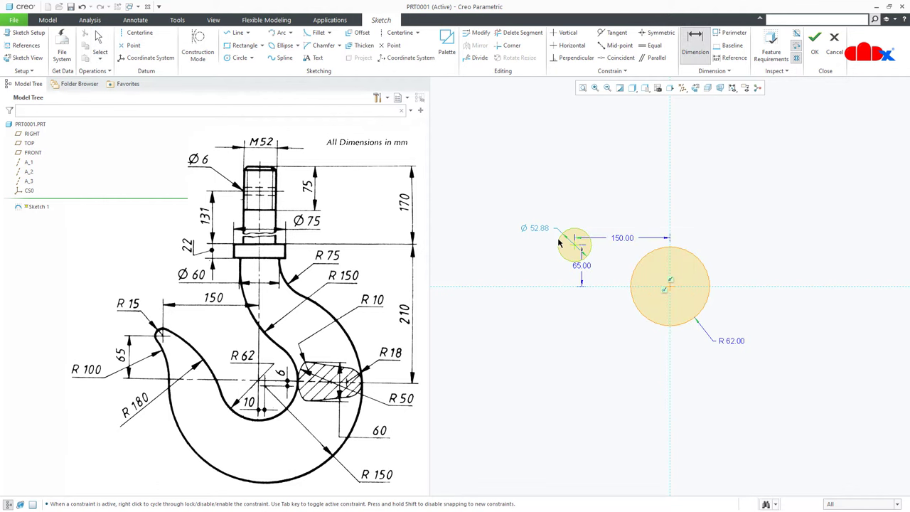
middle_click(530, 221)
type("15")
key("Return")
Sketch an arc of about 209 mm radius from the hook-tip circle's upper edge to the lower-left edge of the 62 mm radius circle.
right_click(550, 301)
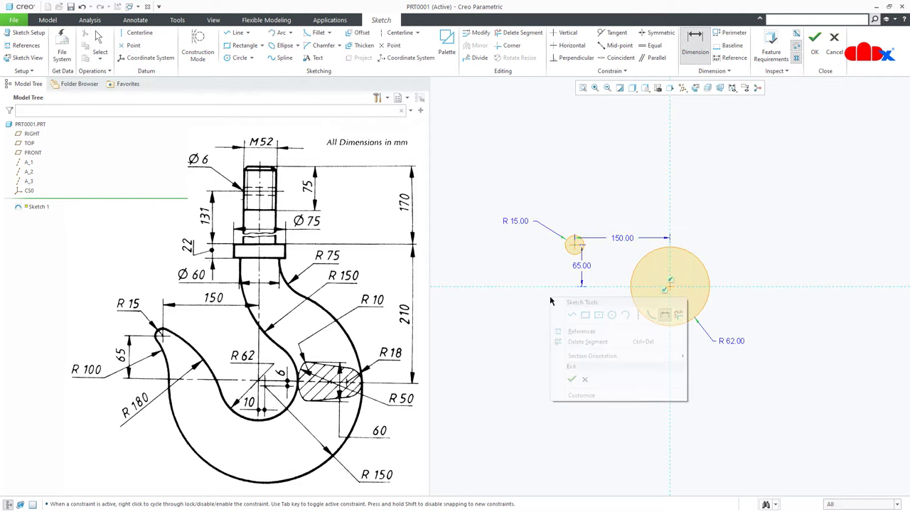
left_click(624, 307)
scroll(613, 261, "up", 5)
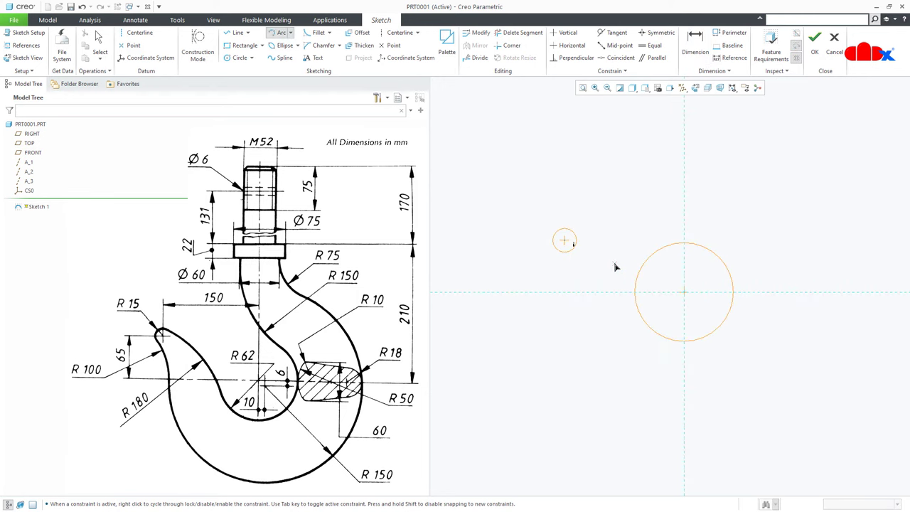
left_click(531, 198)
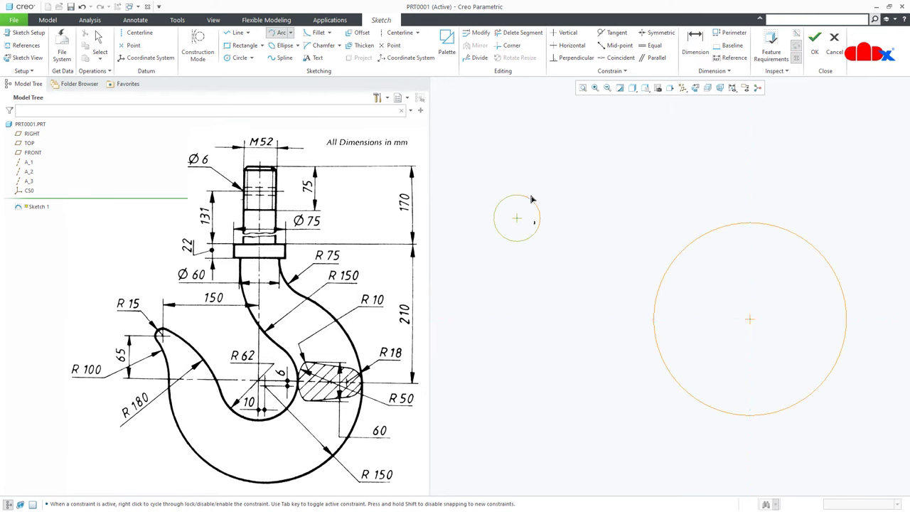
left_click(667, 370)
left_click(636, 295)
middle_click(649, 250)
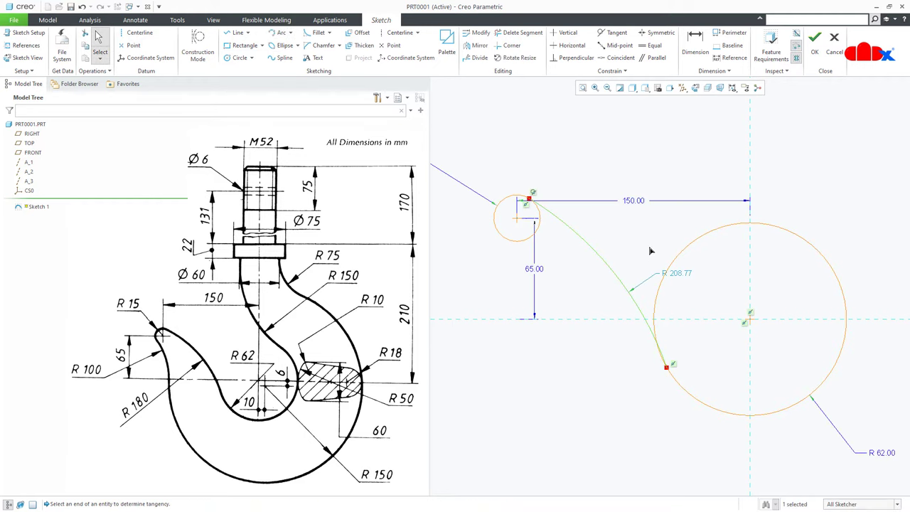
Make the hook-tip arc tangent to the 62 mm radius circle and set the arc's radius to 180 mm.
left_click(616, 32)
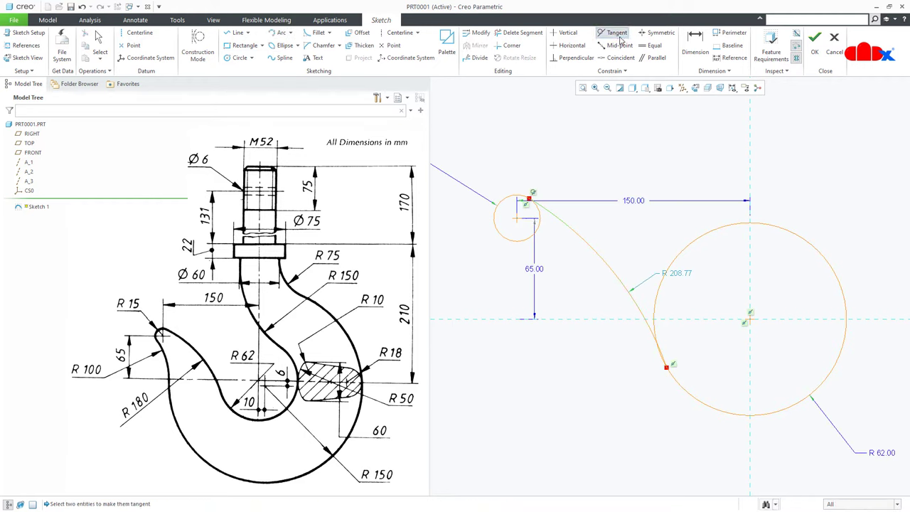
left_click(632, 298)
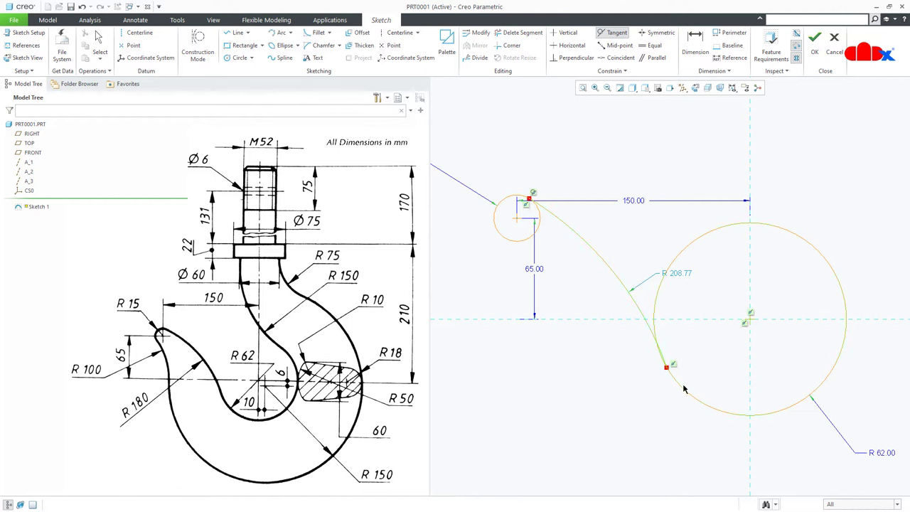
left_click(684, 389)
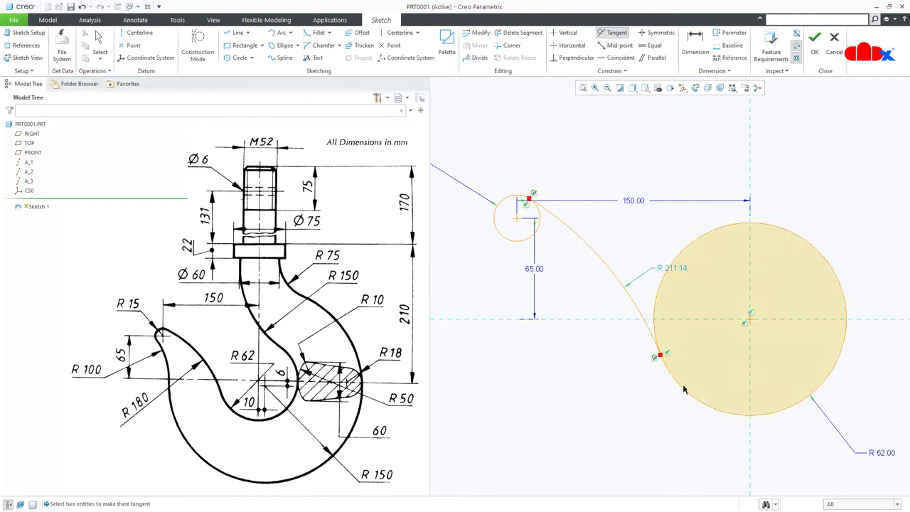
middle_click(674, 279)
double_click(662, 270)
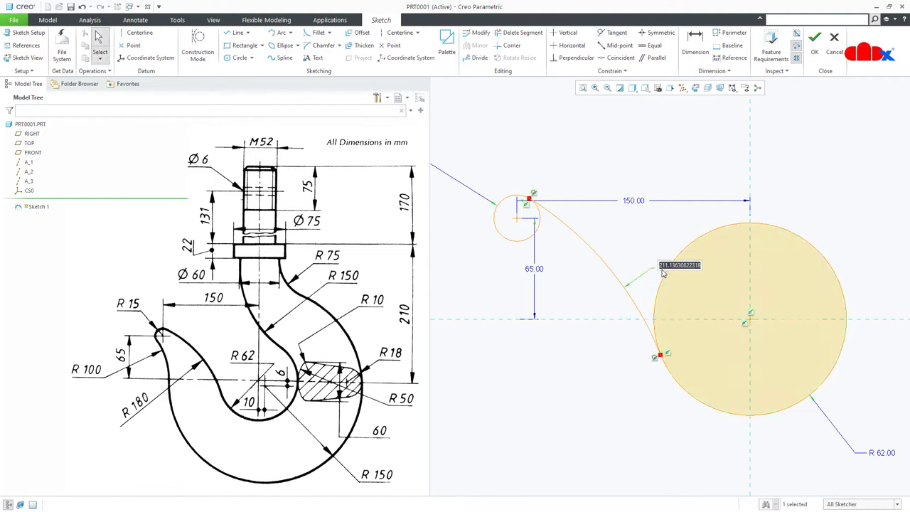
type("180")
key("Return")
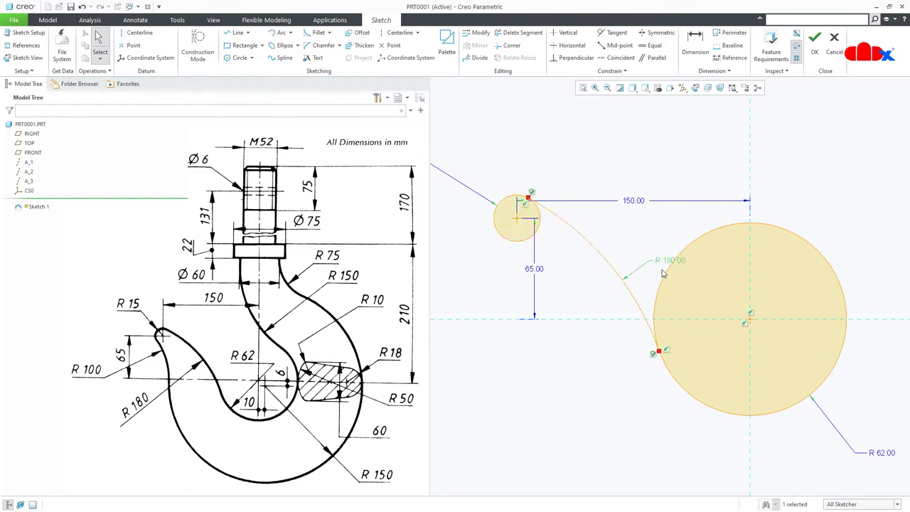
Sketch a horizontal centerline about 154 mm above the hook-tip circle's centre and a vertical datum centerline through the origin.
mouse_move(586, 369)
middle_mouse_down()
mouse_move(537, 412)
mouse_move(463, 445)
middle_mouse_up()
scroll(609, 421, "up", 1)
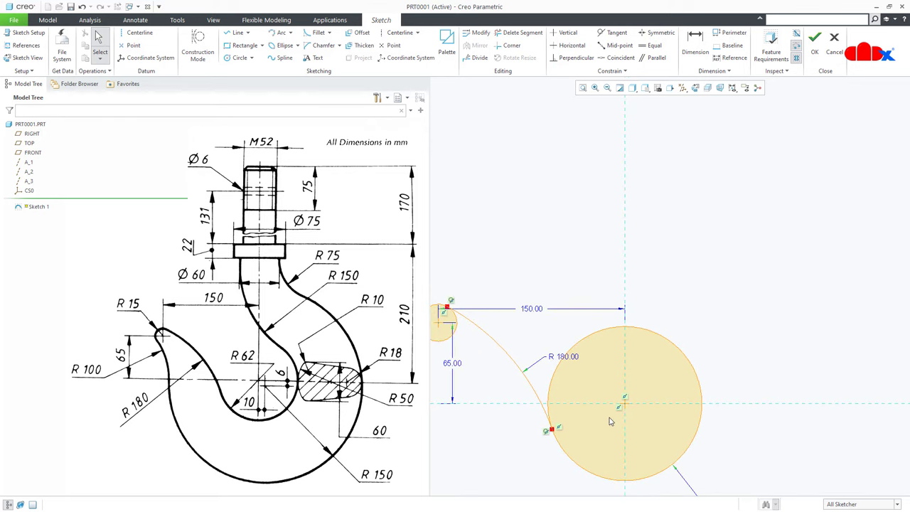
right_click(673, 239)
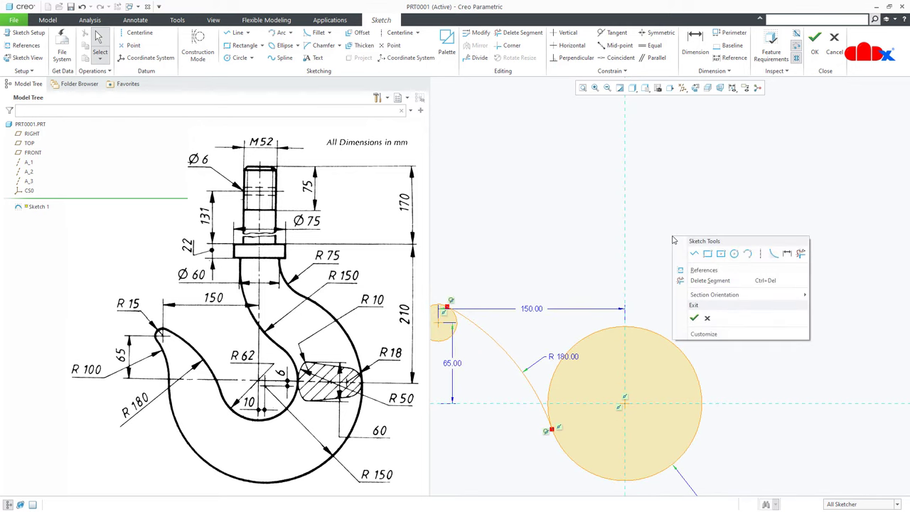
left_click(759, 251)
left_click(580, 130)
left_click(681, 131)
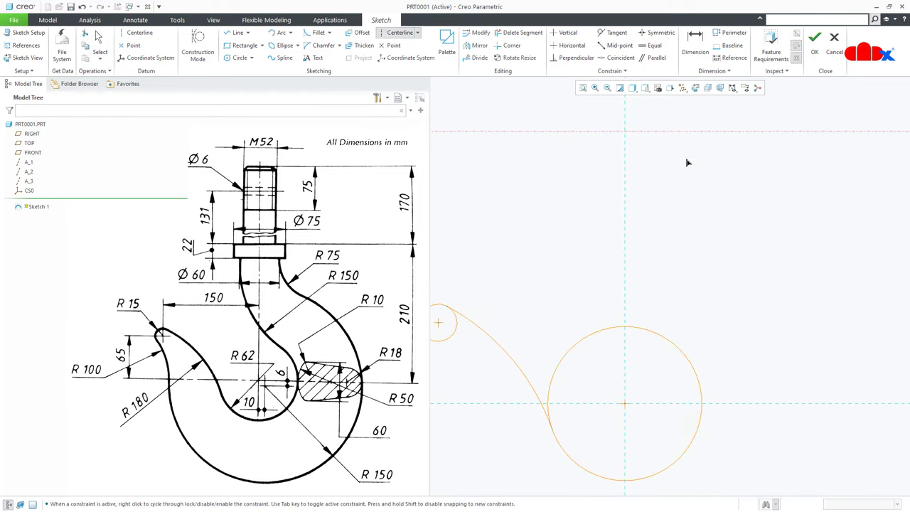
middle_click(701, 206)
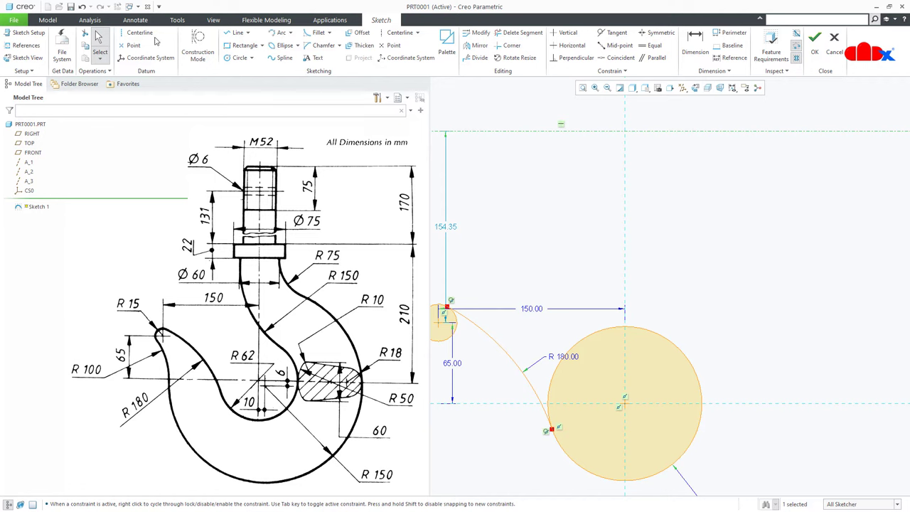
left_click(153, 37)
middle_click(710, 215)
Sketch an inner shank arc of about 202 mm radius from the horizontal centerline to the upper-right edge of the 62 mm radius circle.
right_click(712, 218)
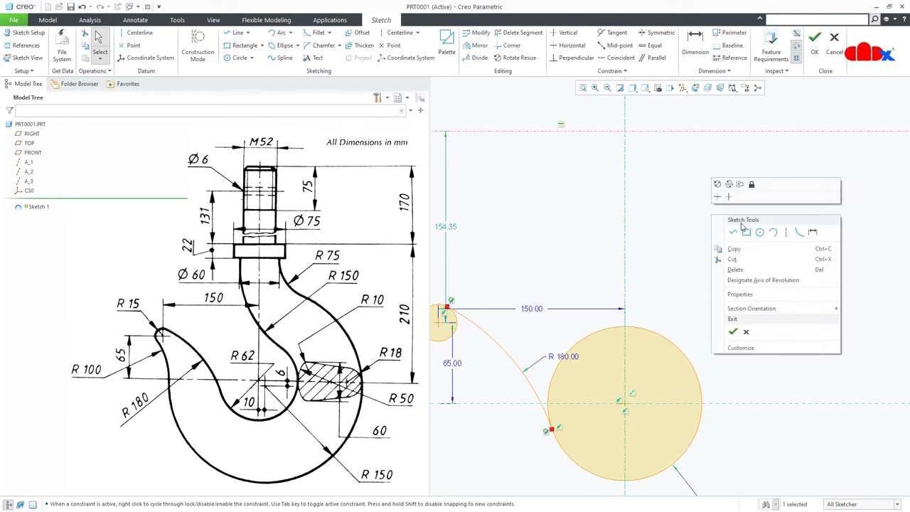
left_click(773, 232)
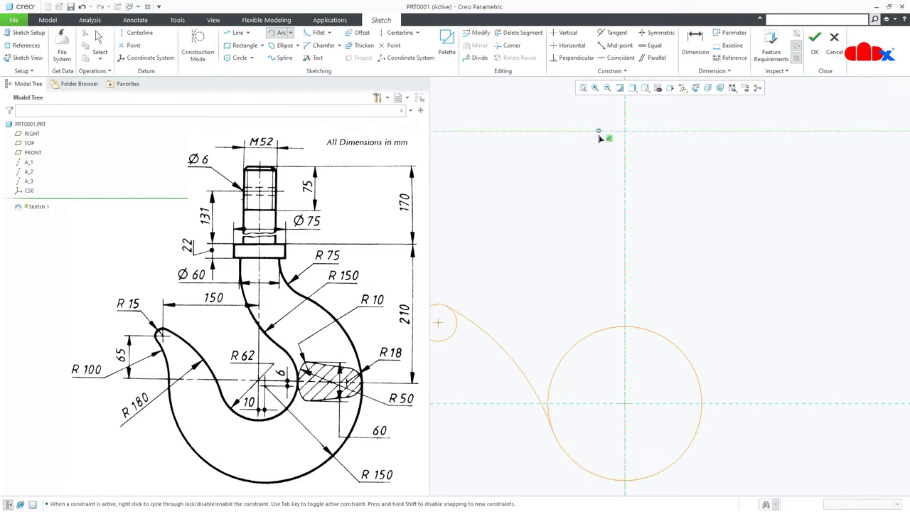
left_click(698, 376)
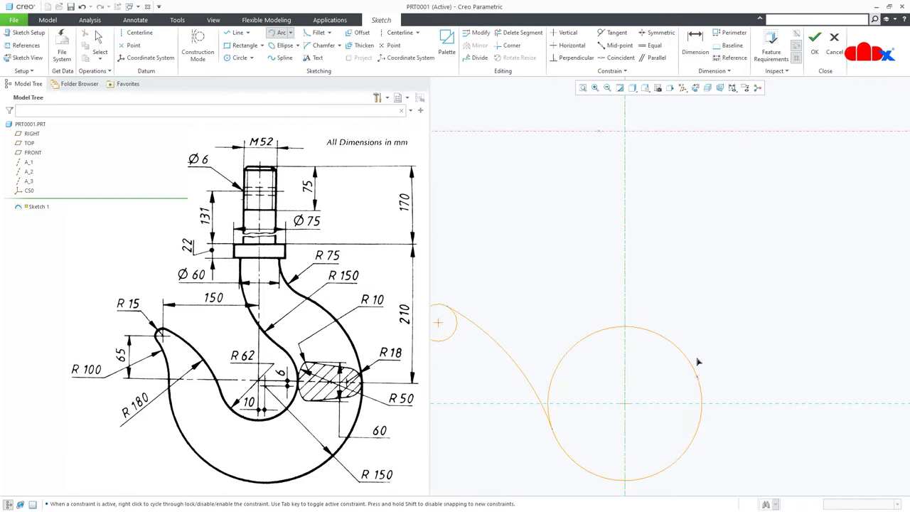
left_click(638, 315)
middle_click(709, 285)
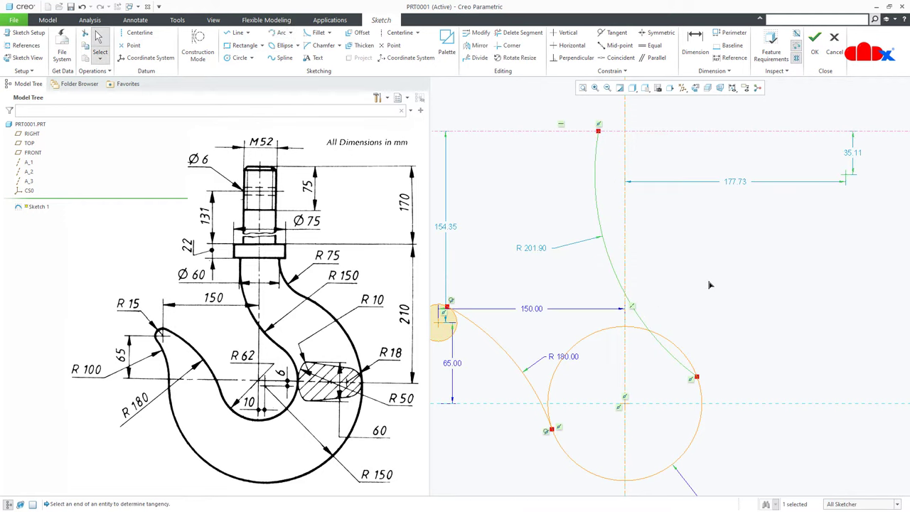
Try to set the inner shank arc's radius to 150 mm.
double_click(536, 248)
type("150")
key("Return")
Make the inner shank arc tangent to the 62 mm radius circle.
left_click(612, 33)
left_click(639, 328)
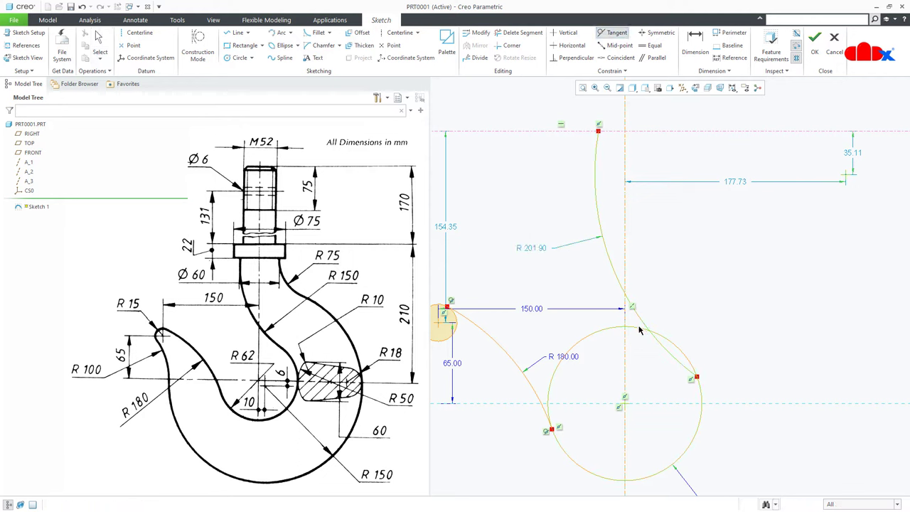
left_click(638, 332)
Dimension the shank arc's upper endpoint about the vertical centerline as a 60 mm diameter.
right_click(638, 332)
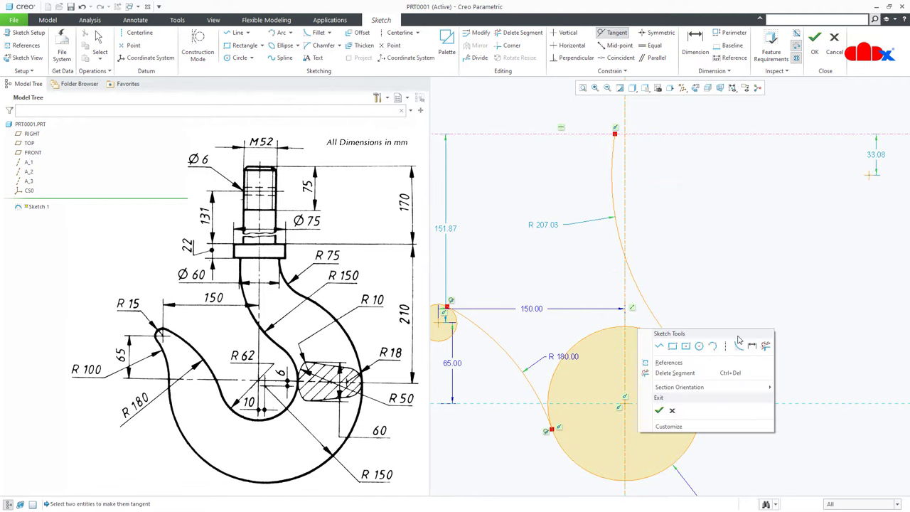
left_click(752, 351)
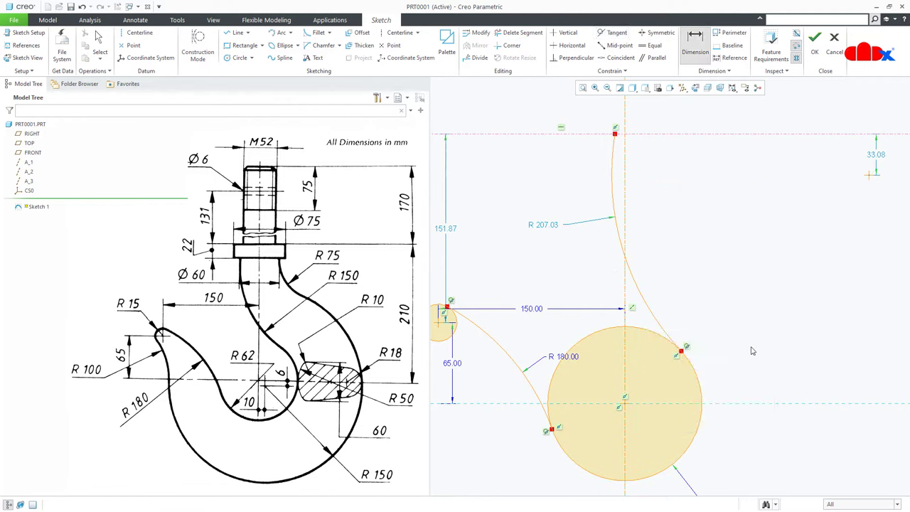
left_click(616, 133)
middle_click(616, 117)
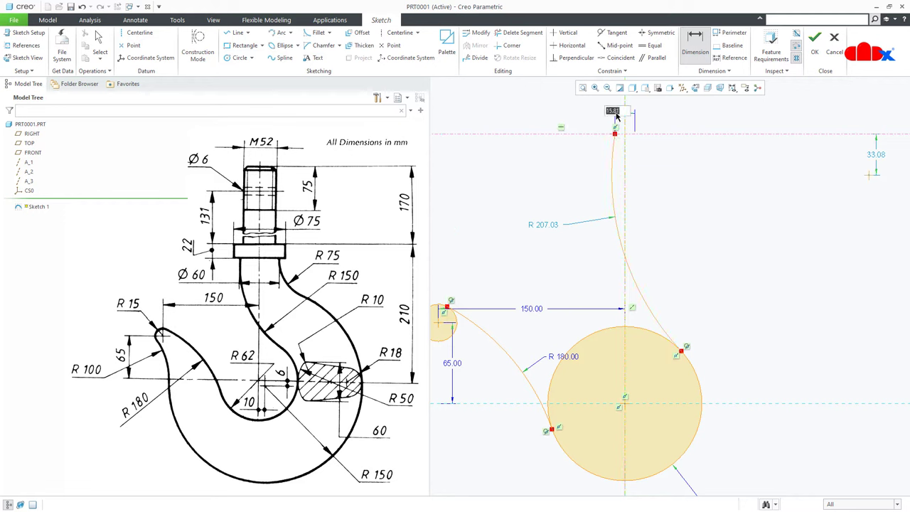
type("37.5")
key("Return")
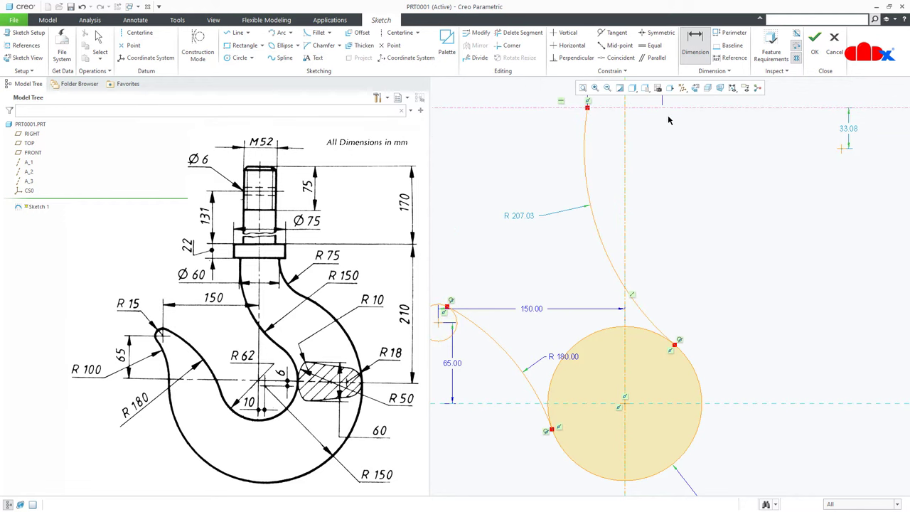
Dimension the height from the horizontal reference line to the upper centerline as 210-22 mm.
left_click(740, 405)
middle_click(732, 268)
type("210-22")
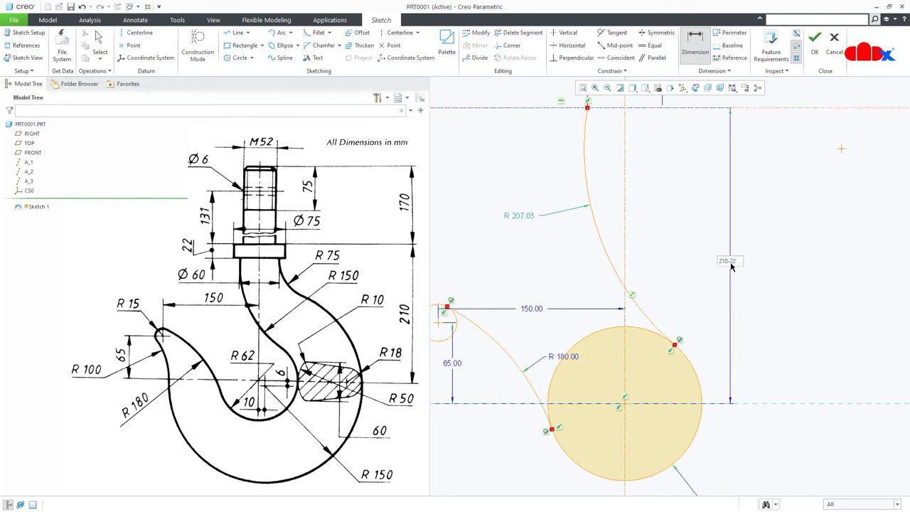
key("Return")
Sketch a slanted centerline through the hook-tip circle's centre and the upper endpoint of the 180 mm radius arc.
middle_click_drag(728, 270, 826, 269)
right_click(773, 262)
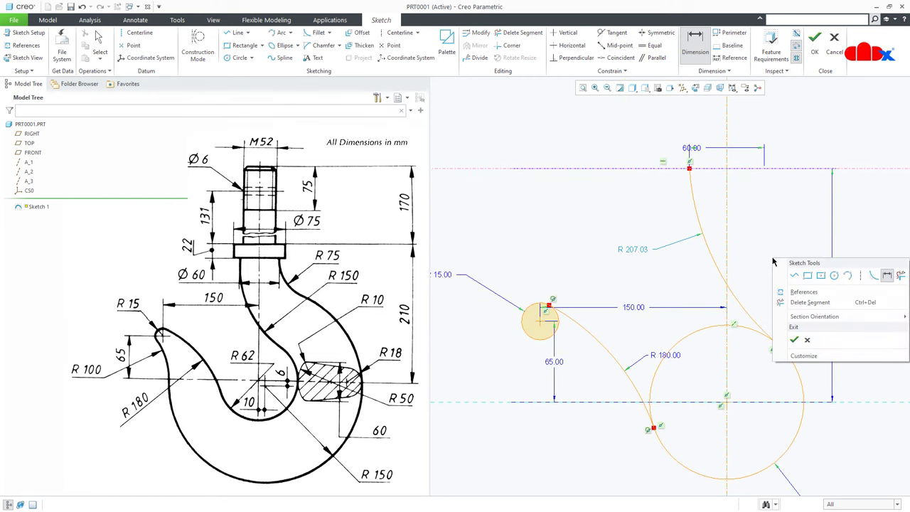
left_click(860, 275)
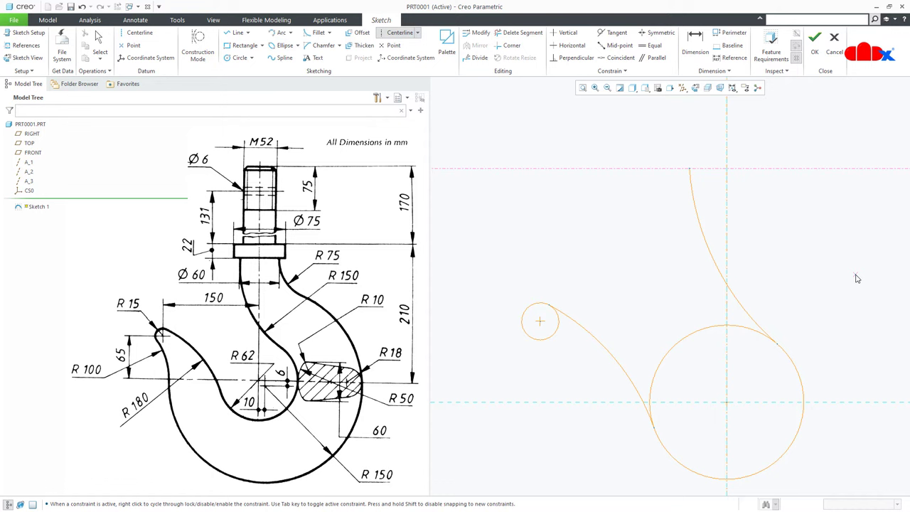
left_click(541, 322)
left_click(549, 313)
middle_click(593, 301)
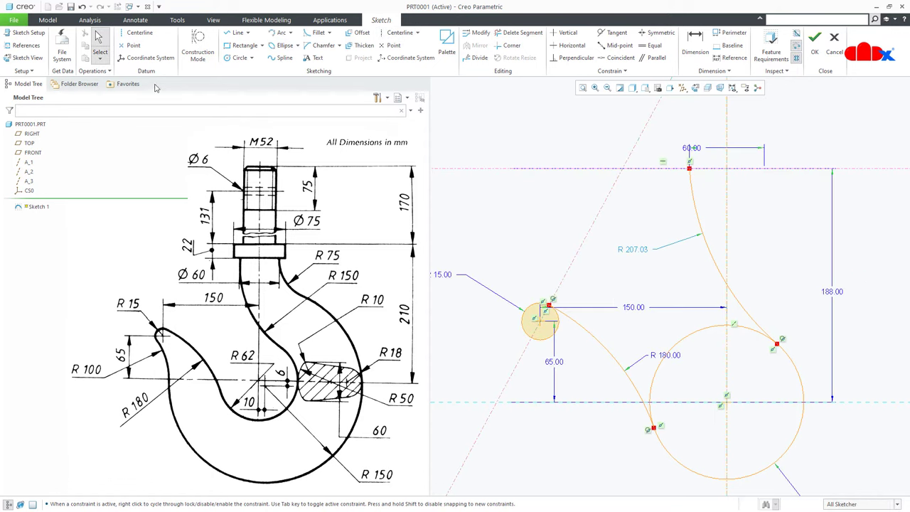
Place datum points where the 62 mm radius circle meets the horizontal reference on the right and at the hook-tip circle's centre.
left_click(131, 45)
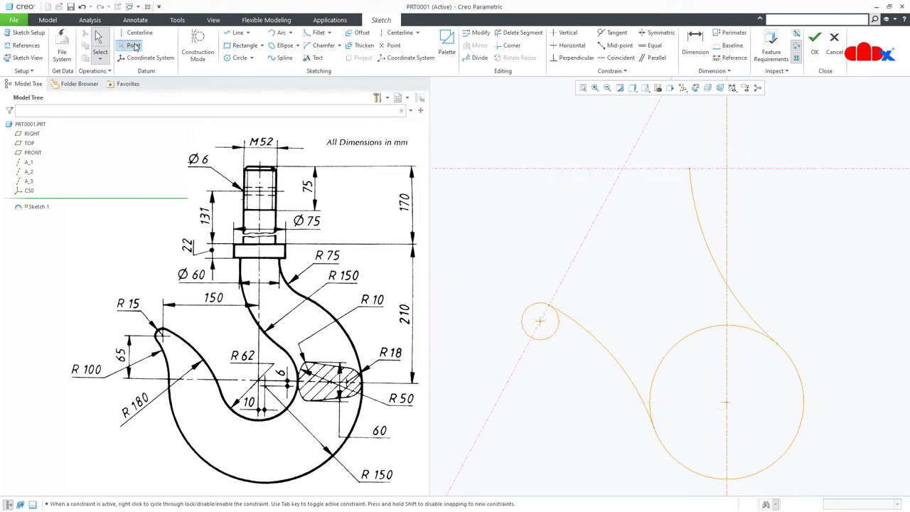
left_click(804, 403)
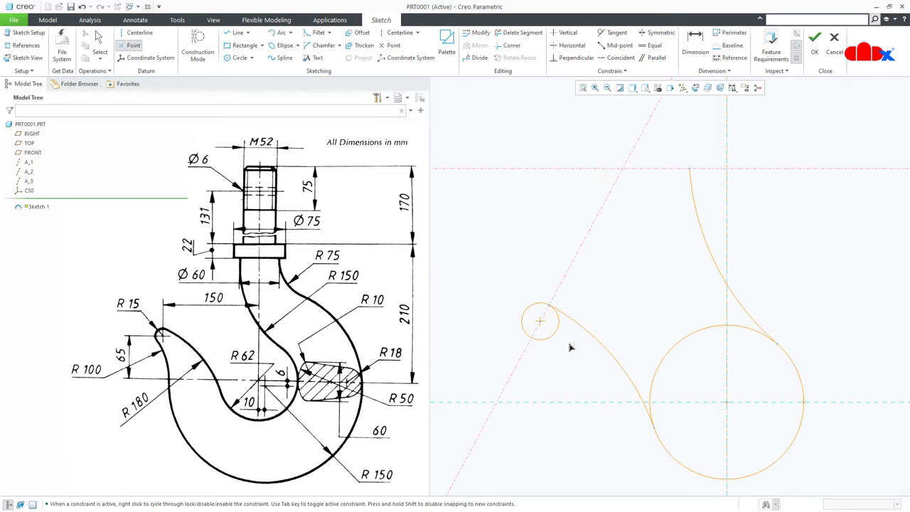
left_click(540, 323)
middle_click(579, 388)
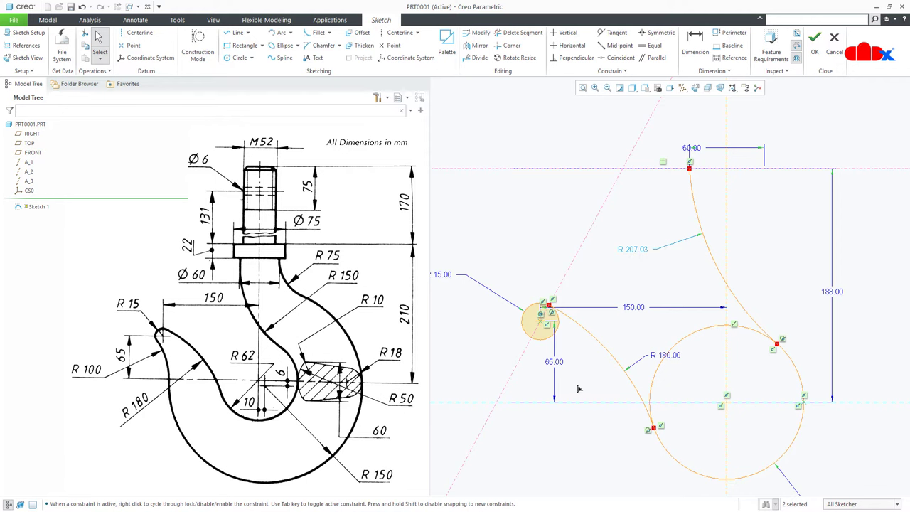
Trim the excess segments of the 62 mm radius circle and the lower-right portion of the hook-tip circle.
left_click(535, 33)
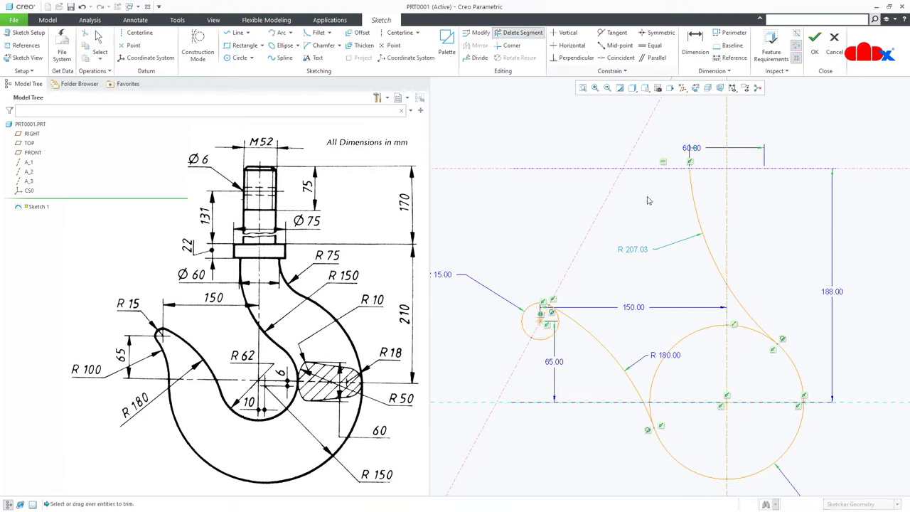
left_click(703, 334)
scroll(653, 416, "down", 3)
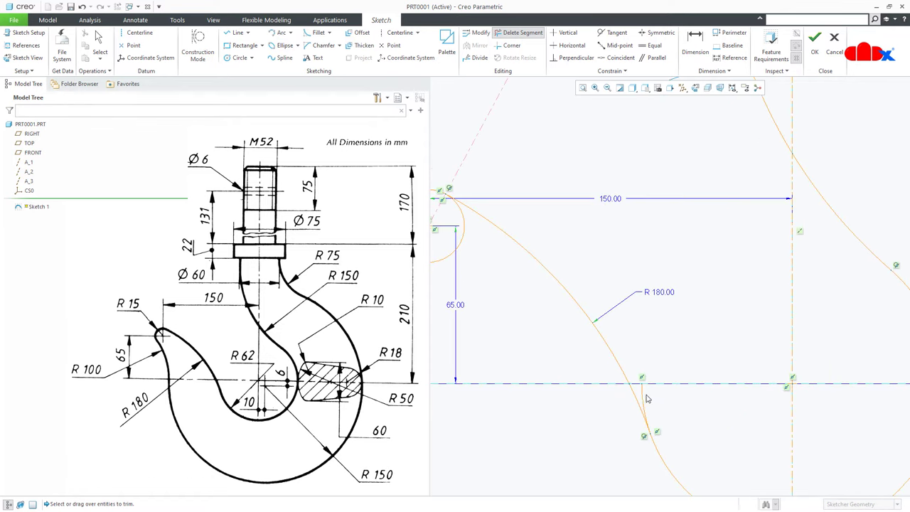
left_click(645, 398)
scroll(725, 406, "up", 2)
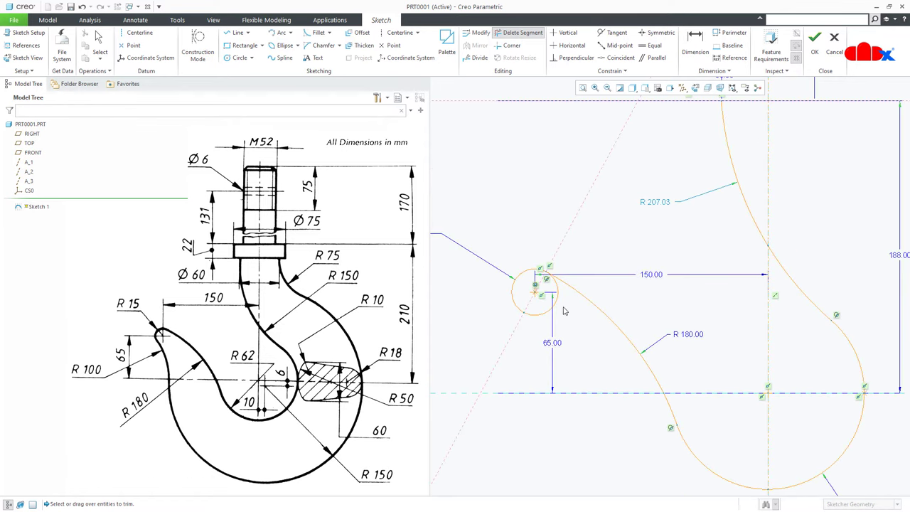
left_click(558, 308)
middle_click(582, 339)
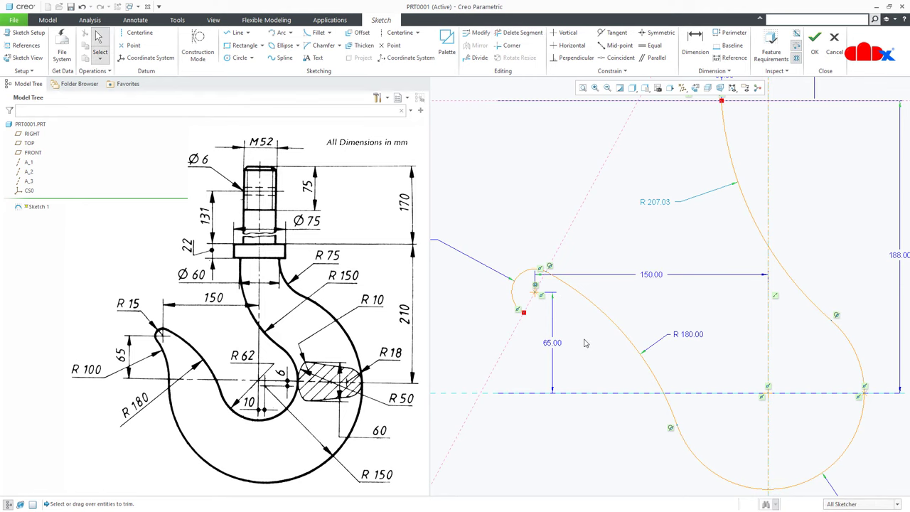
Convert the remaining hook-tip arc to construction geometry.
scroll(585, 343, "up", 1)
left_click(532, 292)
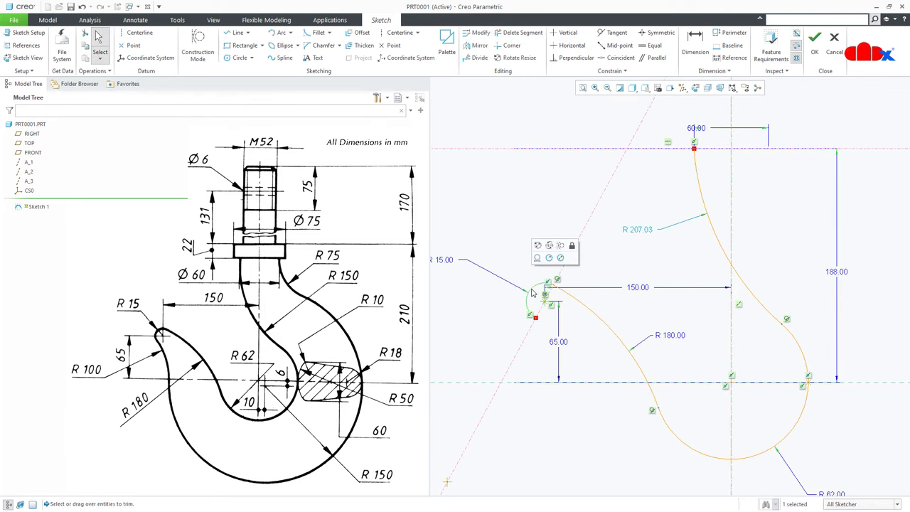
left_click(560, 257)
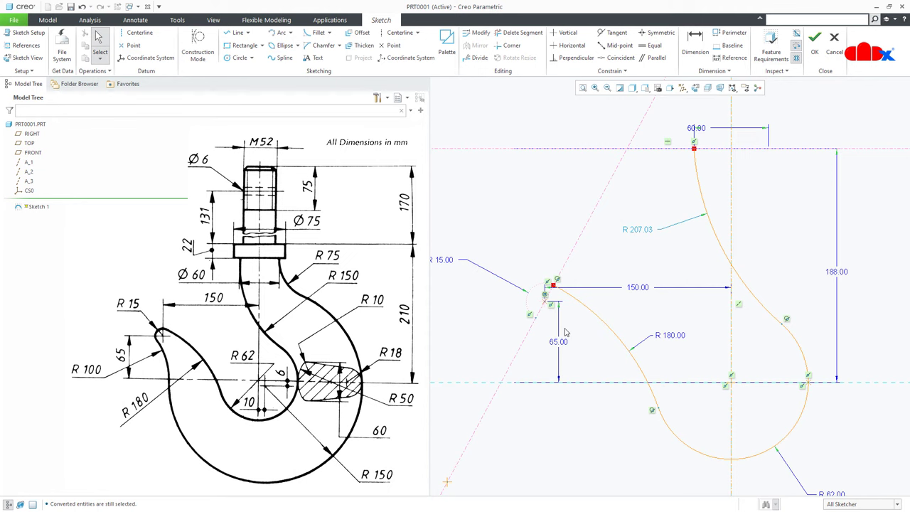
Set the shank arc's radius to 150 mm and finish the inner profile sketch.
double_click(643, 229)
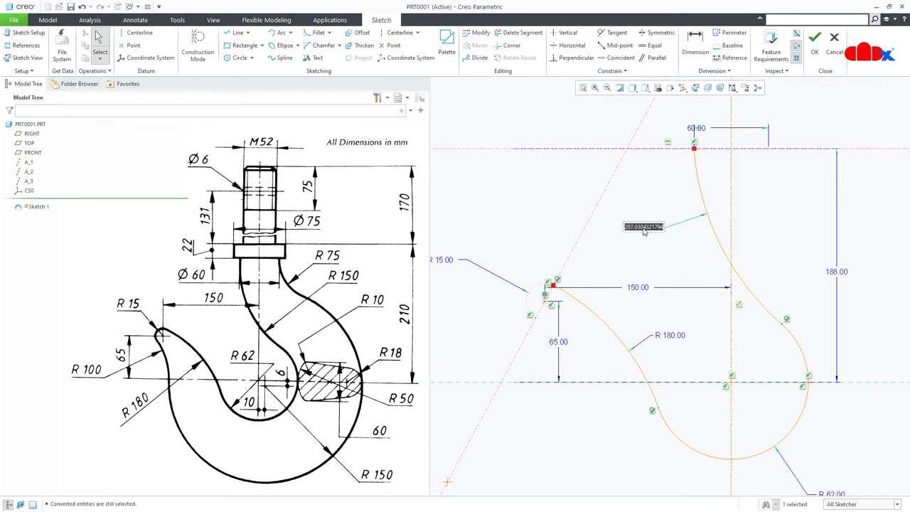
type("150")
key("Return")
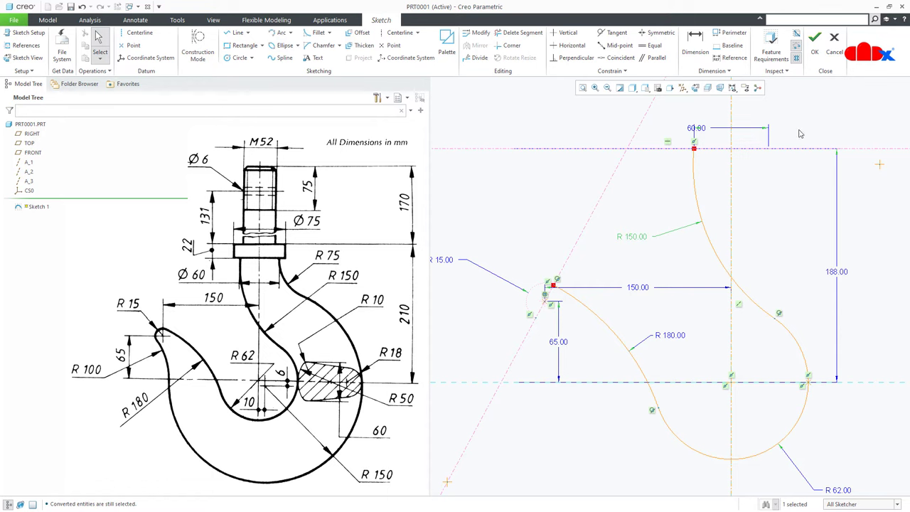
left_click(814, 39)
left_click(784, 204)
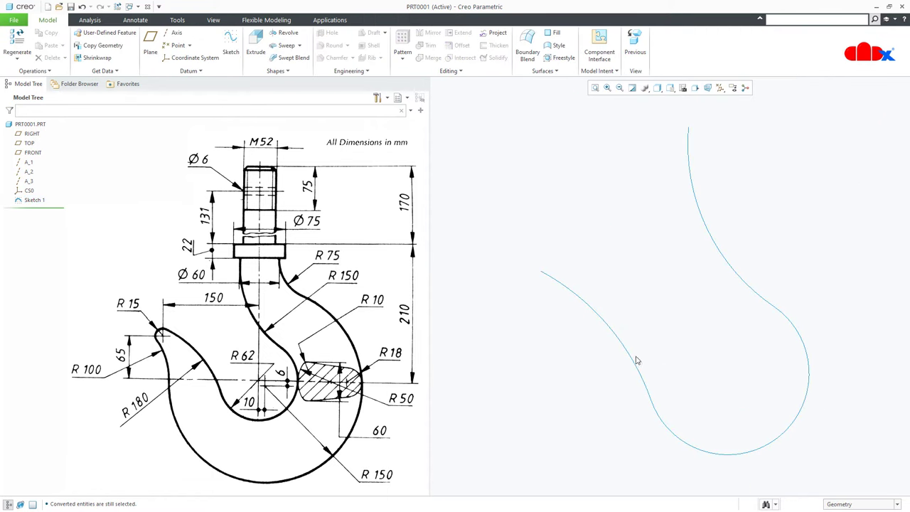
Start a second sketch on the previous sketch plane, facing it in 2D, with datum points displayed.
left_click(230, 49)
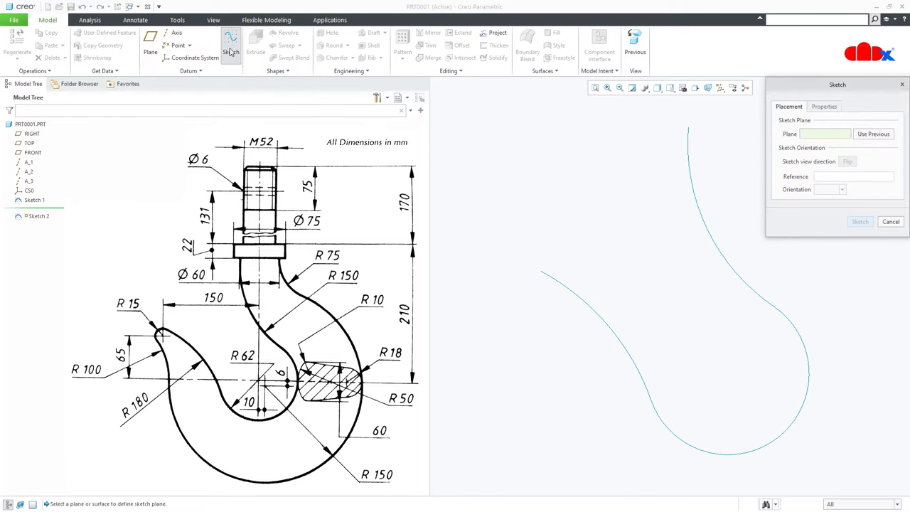
left_click(874, 134)
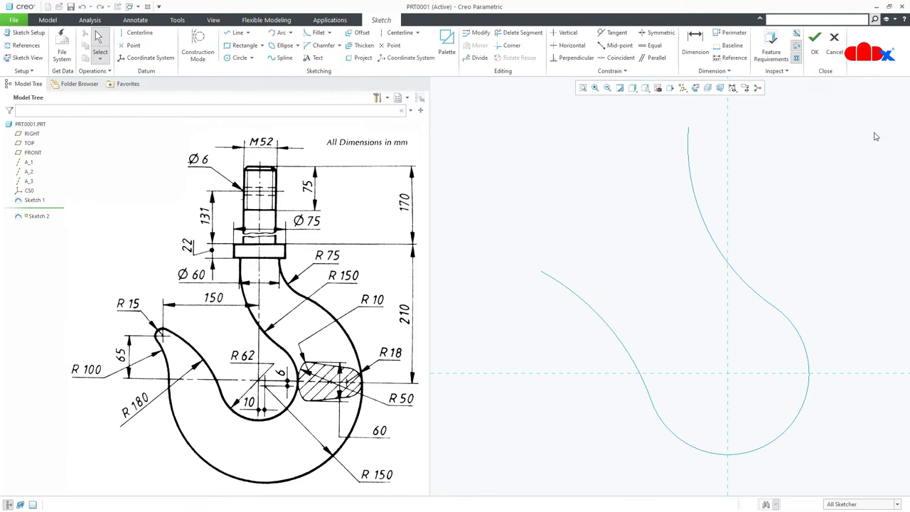
left_click(696, 88)
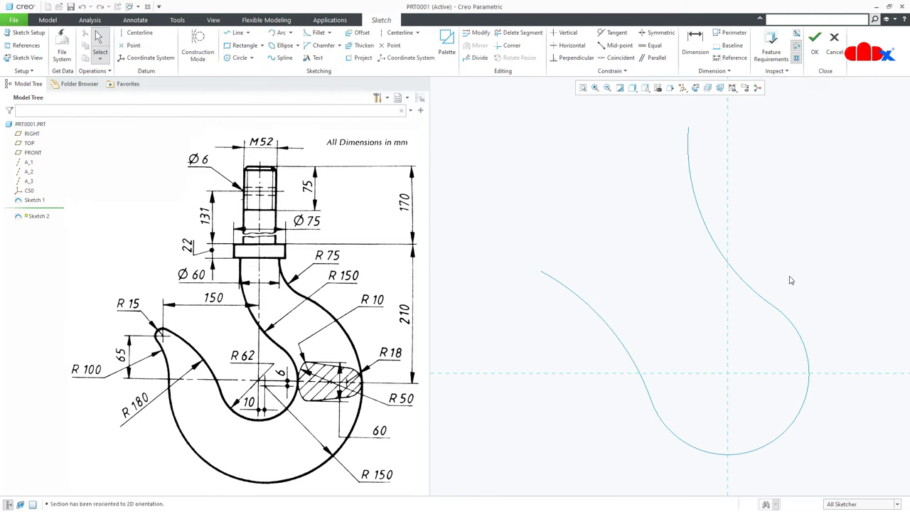
scroll(782, 279, "down", 4)
middle_click_drag(782, 277, 696, 264, "shift")
left_click(682, 88)
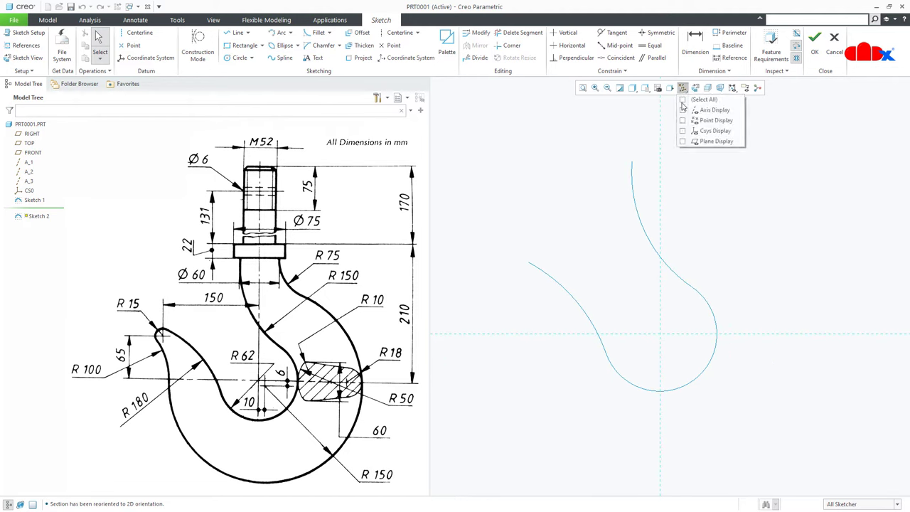
left_click(685, 121)
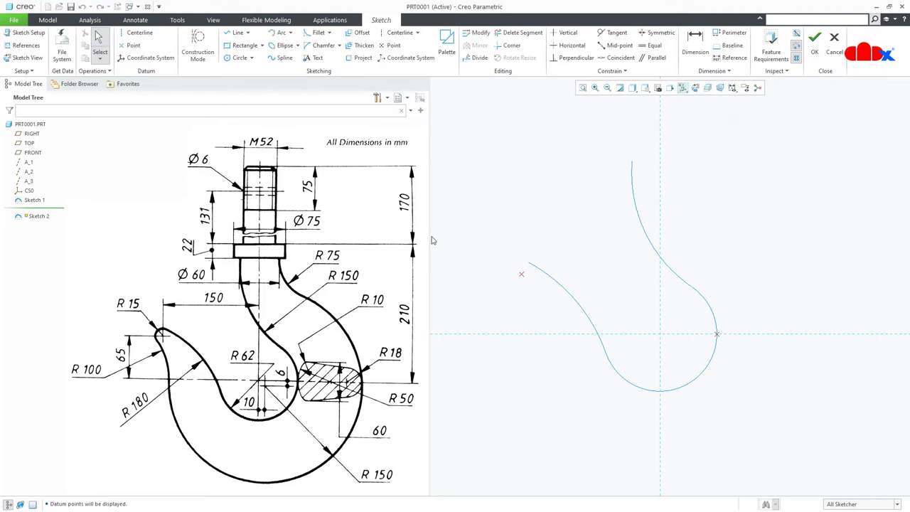
Add the hook-tip datum point and the upper endpoint of the 180 mm arc as sketch references.
left_click(27, 45)
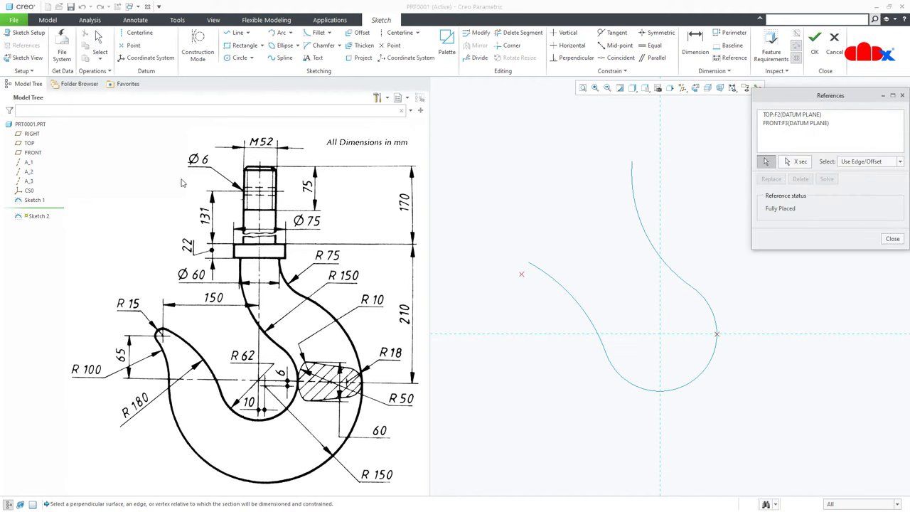
left_click(526, 266)
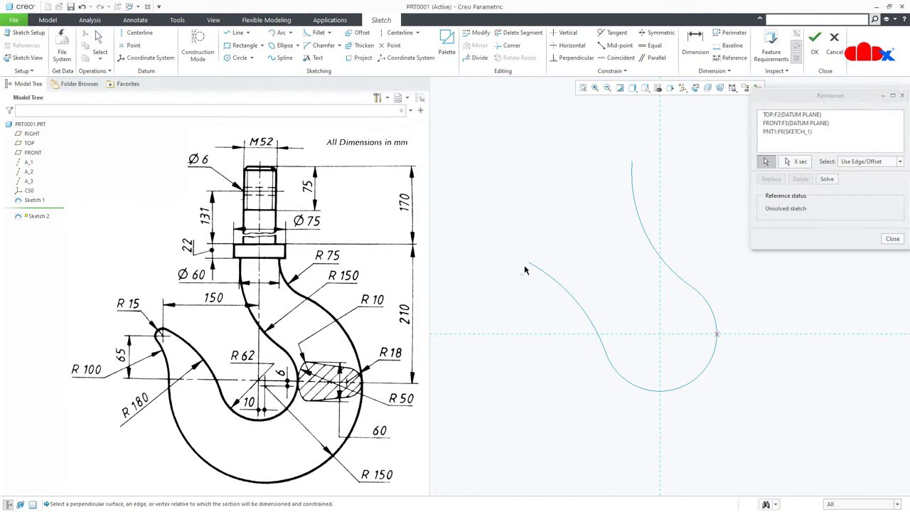
middle_click(573, 353)
Draw a horizontal centerline through the shank arc's upper endpoint.
right_click(574, 354)
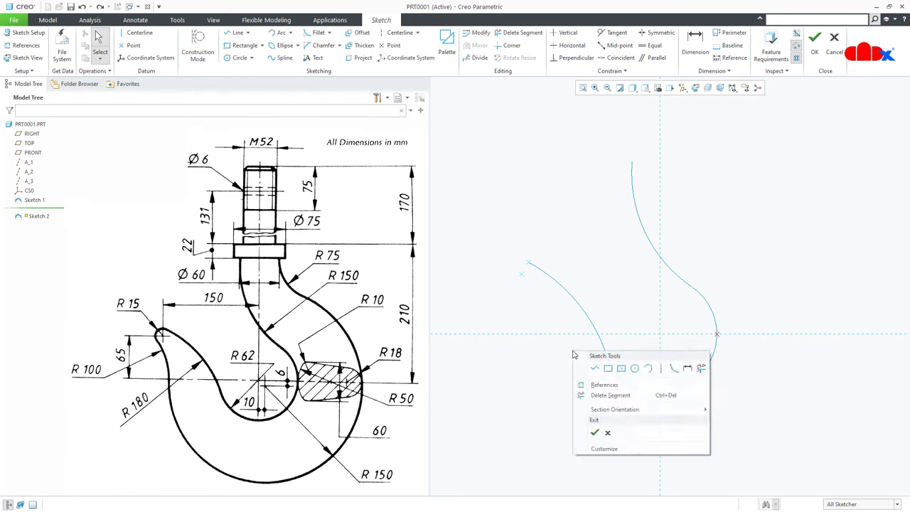
left_click(648, 368)
left_click(632, 164)
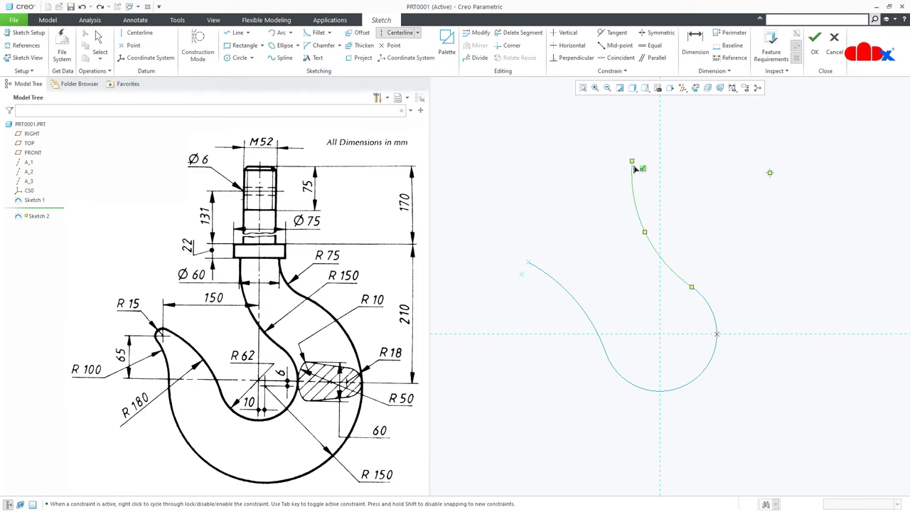
left_click(721, 169)
middle_click(764, 234)
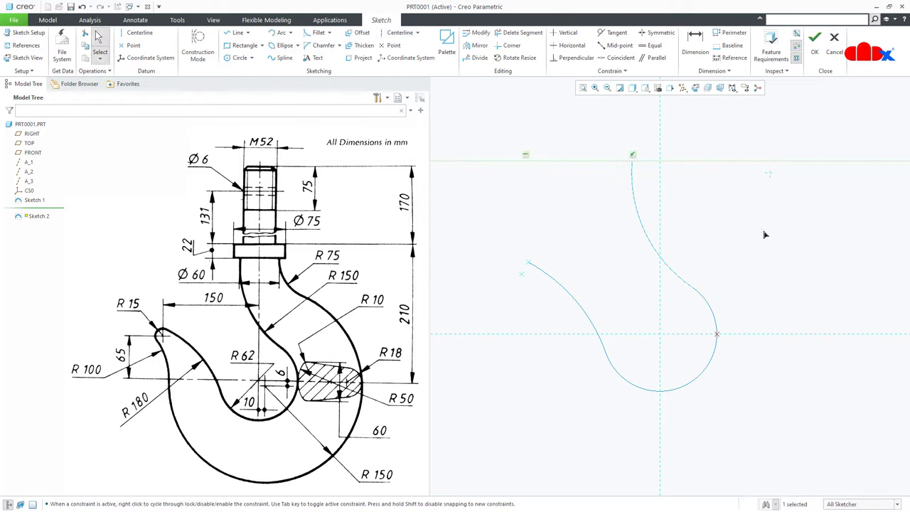
Sketch a circle about 188 mm in diameter, centred slightly below and to the right of the reference intersection.
right_click(764, 234)
left_click(811, 249)
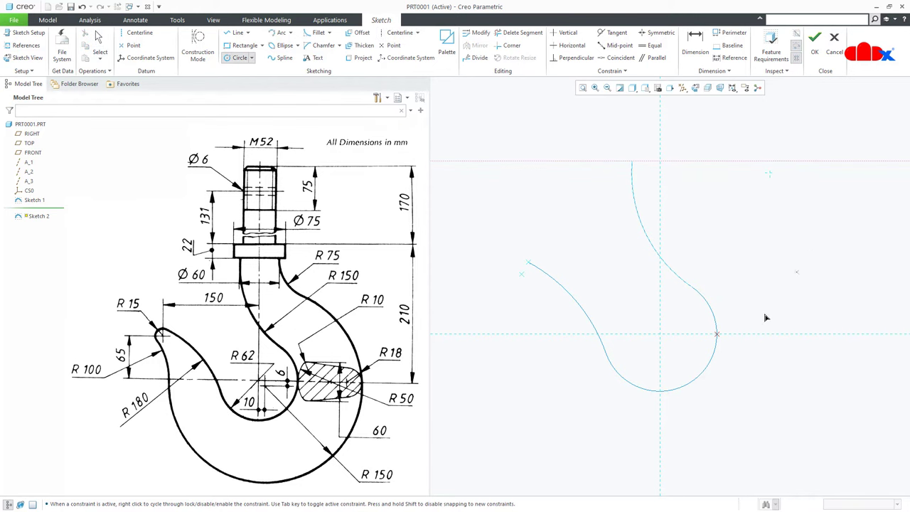
left_click(675, 353)
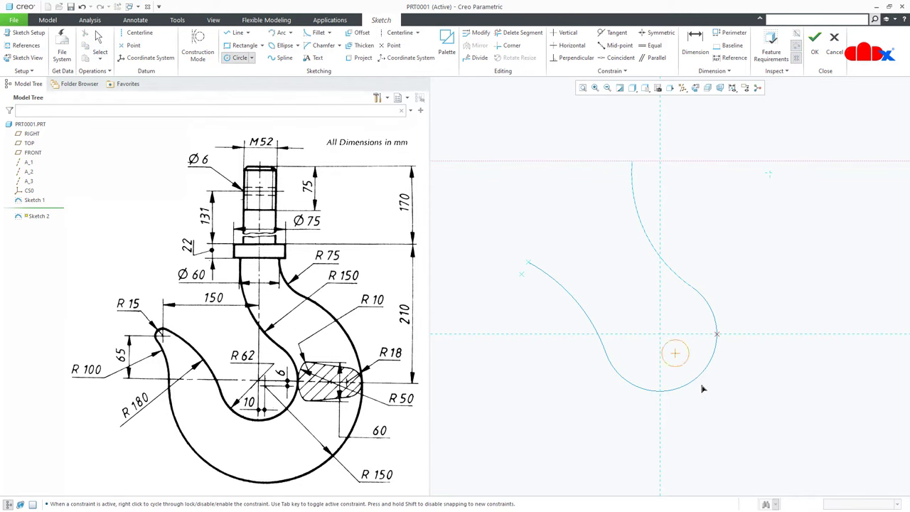
left_click(735, 421)
middle_click(790, 421)
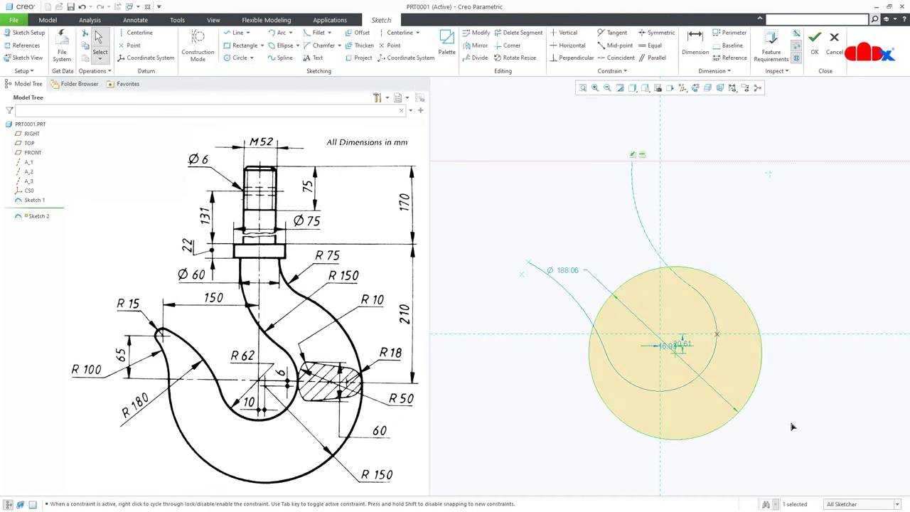
Offset the circle's centre 6 mm from the horizontal reference and 10 mm from the vertical reference.
double_click(684, 344)
type("6")
key("Return")
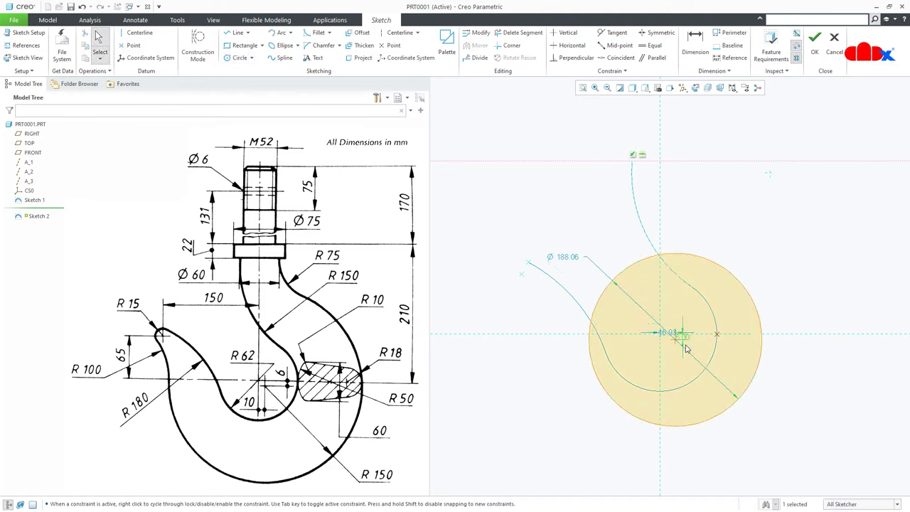
double_click(667, 337)
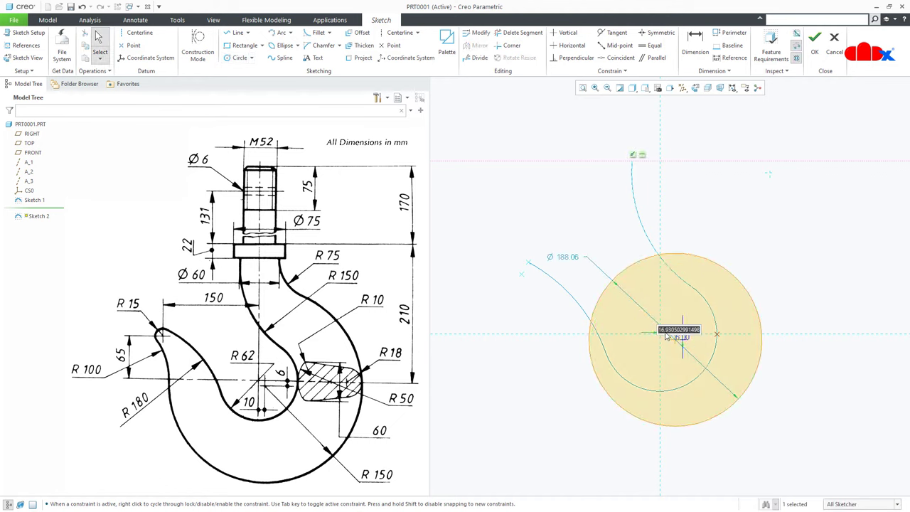
type("6")
key("Return")
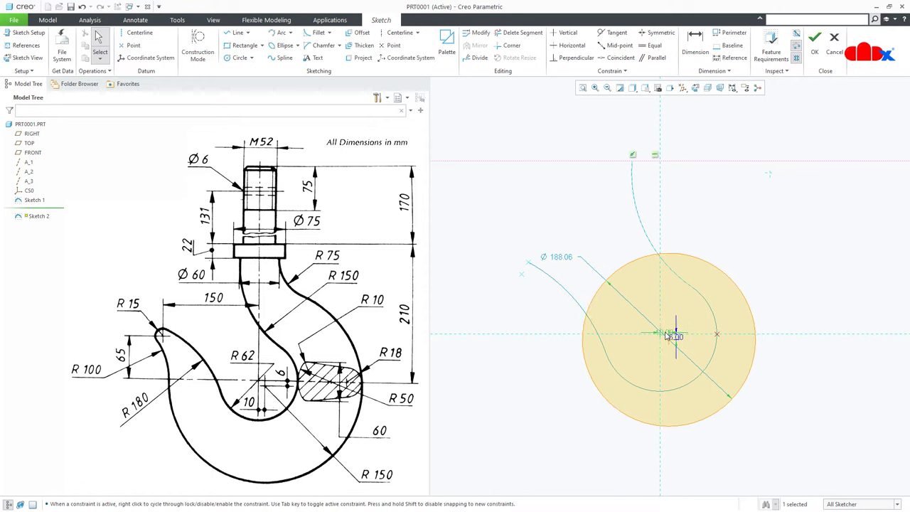
Dimension the outer circle with a radius of 150 mm.
right_click(773, 390)
left_click(795, 408)
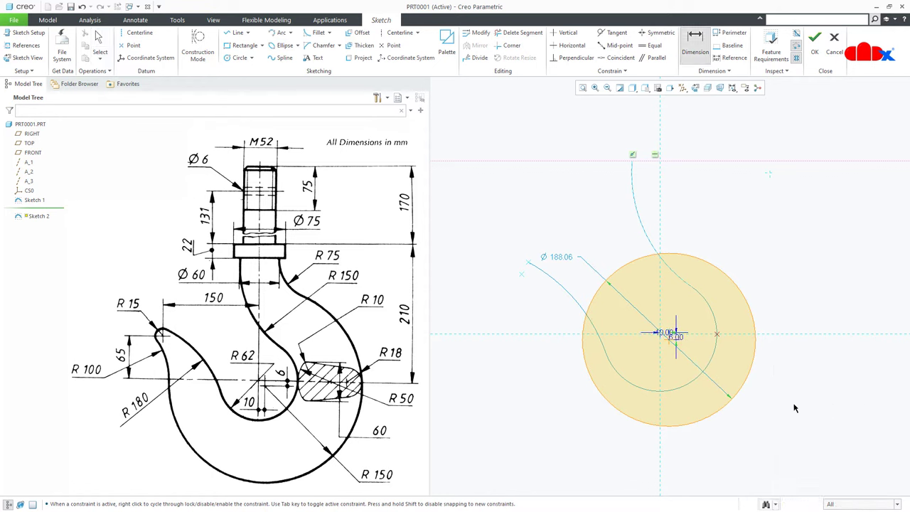
middle_click(765, 437)
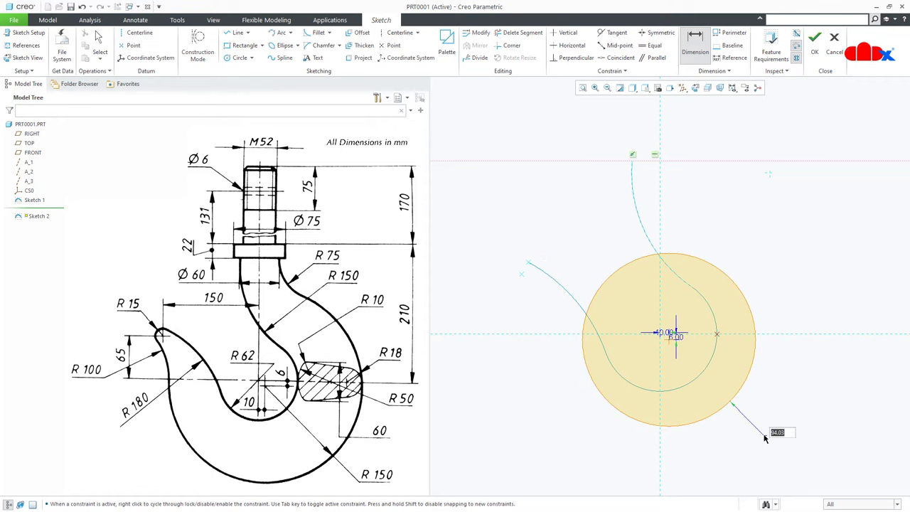
type("150")
key("Return")
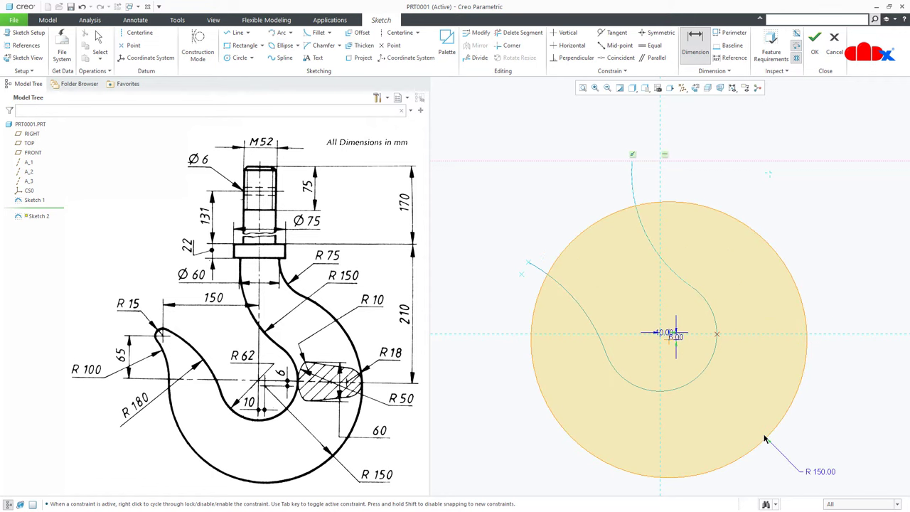
Sketch an arc of about 67 mm radius from the outer circle's upper right up to the horizontal centerline.
right_click(800, 425)
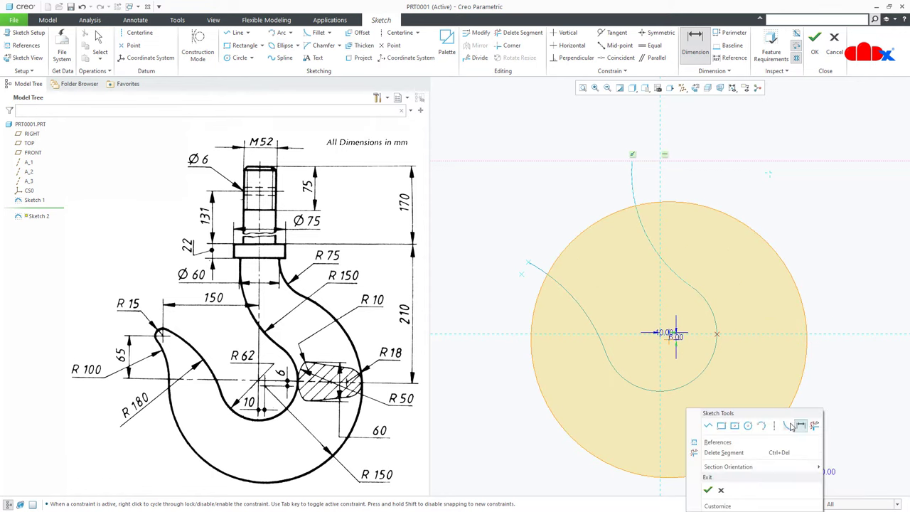
left_click(759, 424)
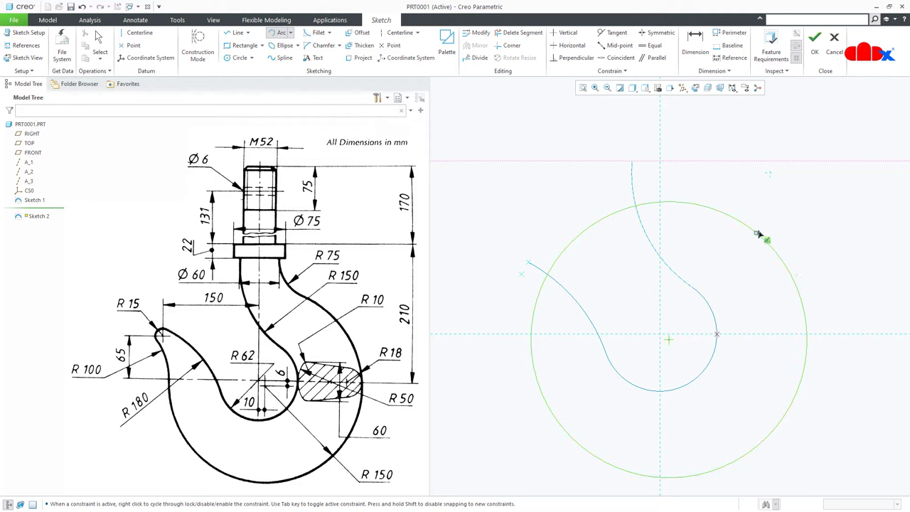
left_click(721, 162)
left_click(718, 189)
middle_click(792, 209)
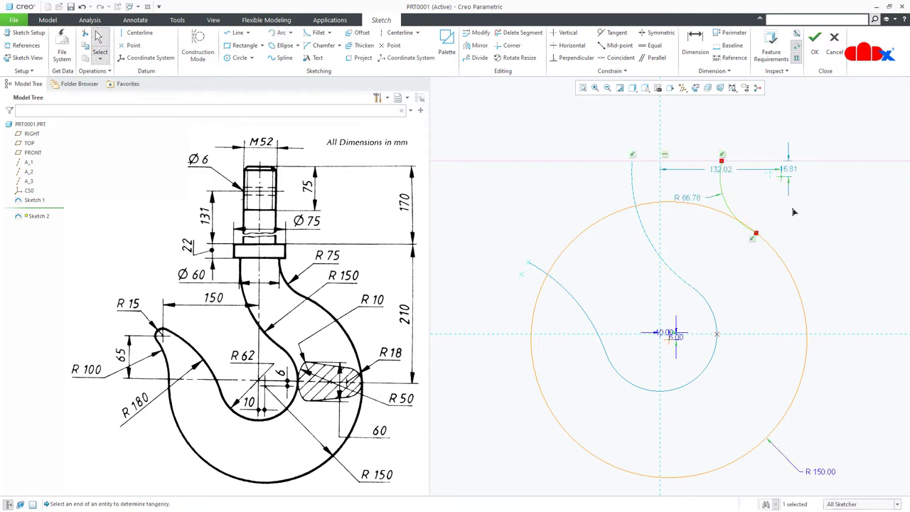
Make the new outer shank arc tangent to the 150 mm radius circle.
left_click(613, 33)
left_click(727, 206)
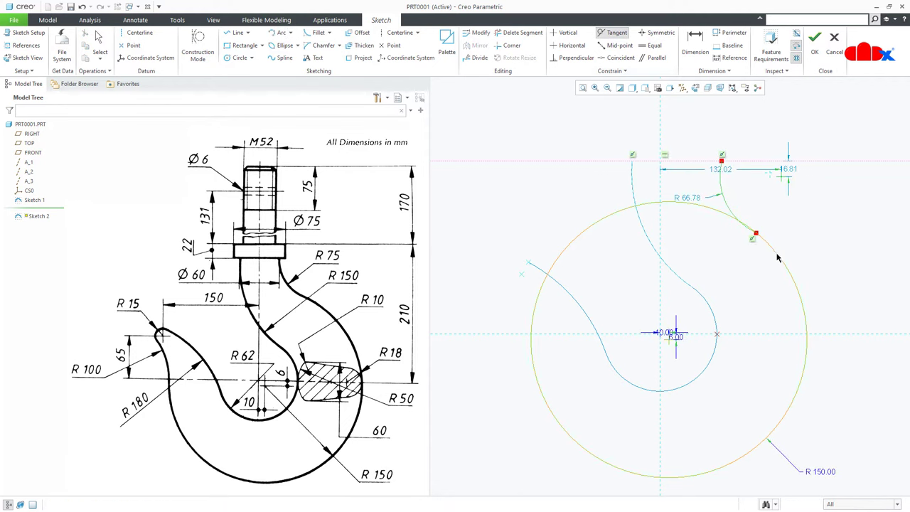
left_click(777, 254)
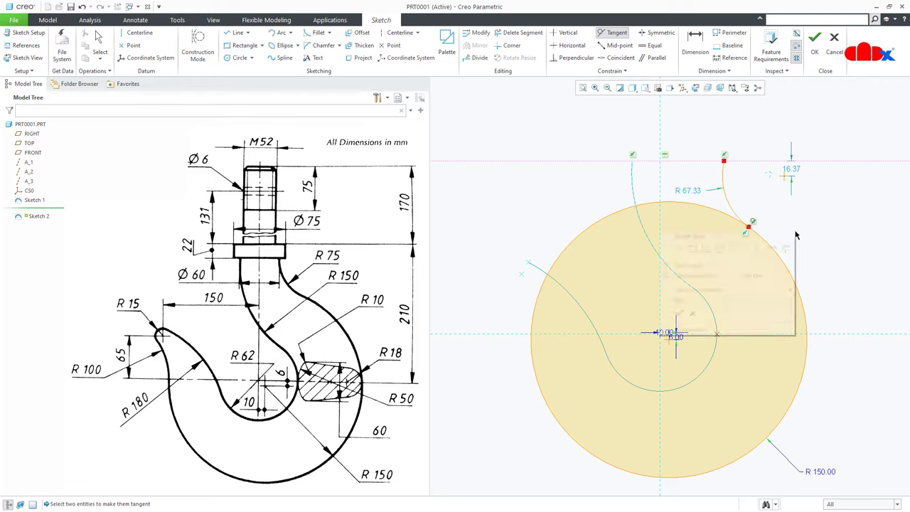
Dimension the distance between the upper endpoints of the inner and outer shank arcs as 60 mm.
right_click(796, 235)
left_click(778, 183)
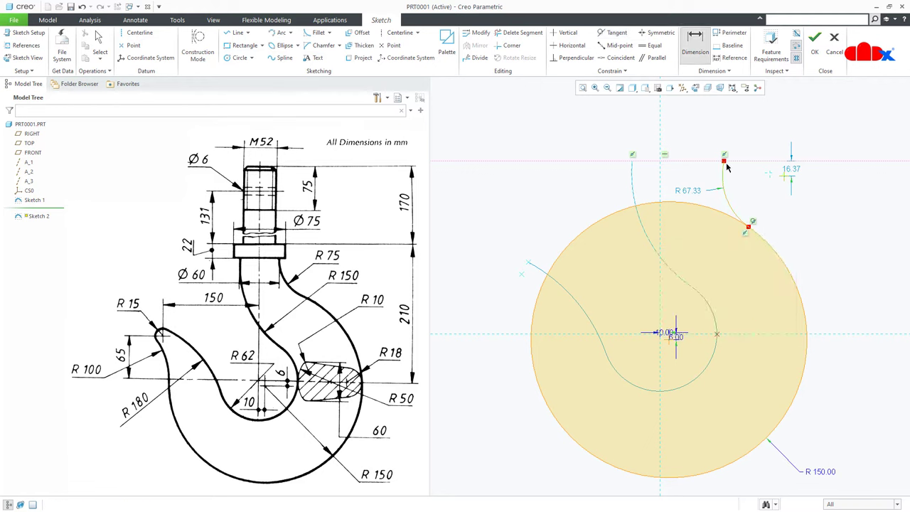
left_click(631, 162)
middle_click(657, 135)
type("60")
key("Return")
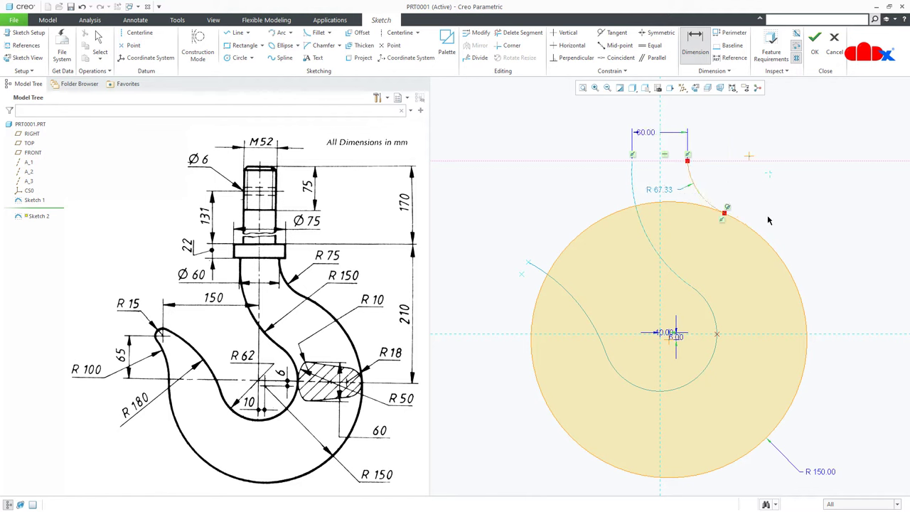
Set the radius of the outer shank arc to 75 mm.
middle_click(804, 246)
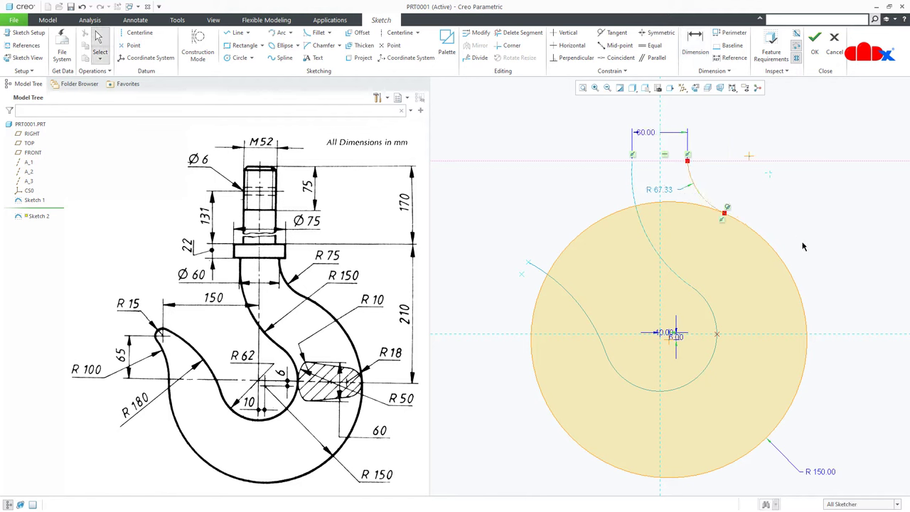
double_click(666, 190)
type("75")
key("Return")
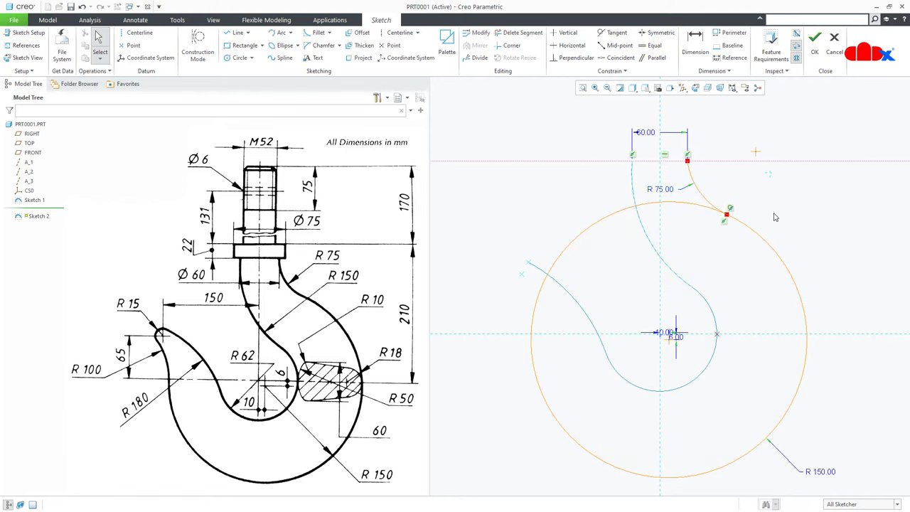
Sketch a circle centred on the hook tip's reference point through the inner profile's end and convert it to construction geometry.
right_click(486, 277)
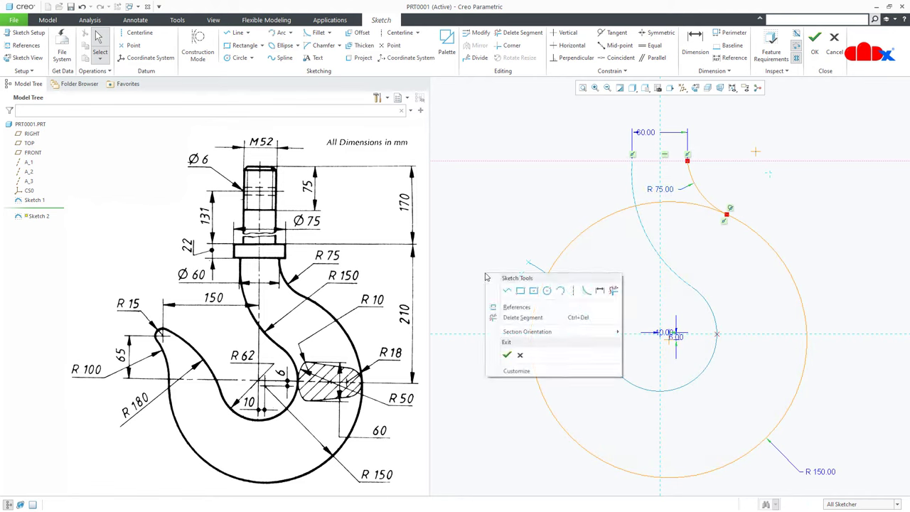
left_click(541, 296)
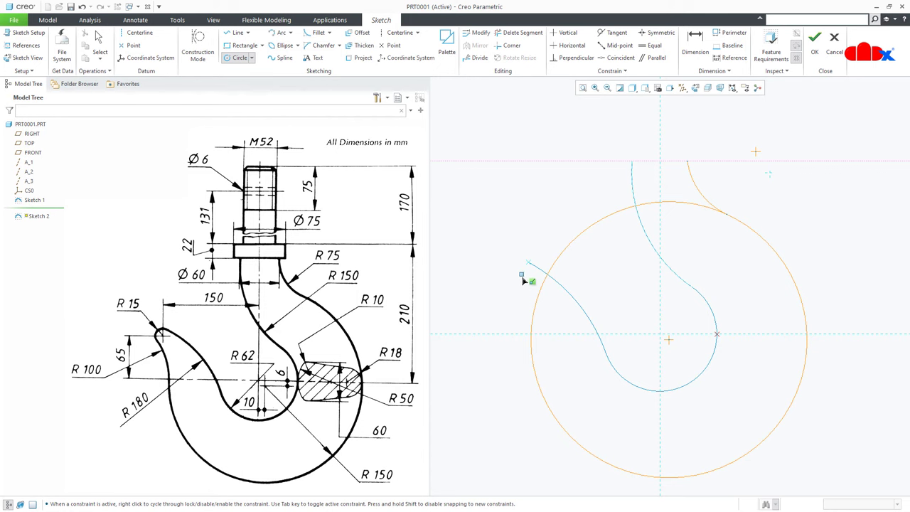
left_click(522, 273)
left_click(534, 270)
middle_click(526, 272)
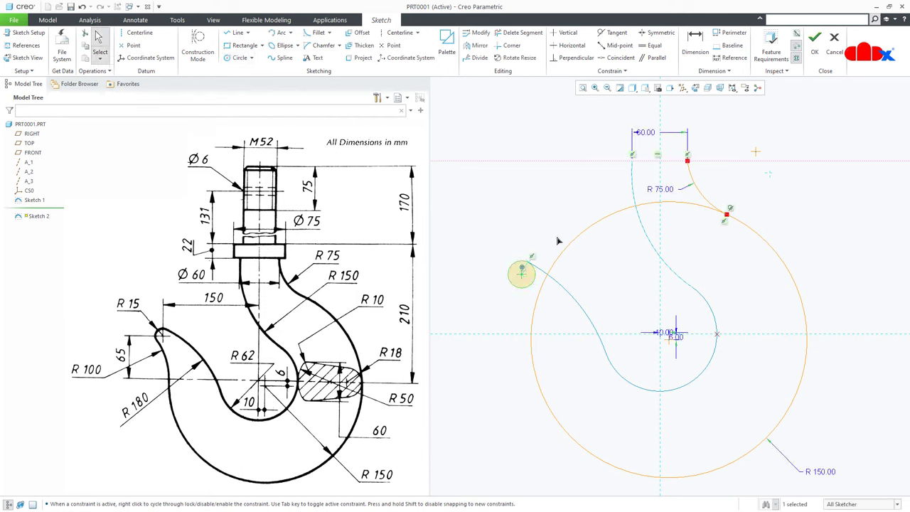
left_click(521, 264)
left_click(545, 218)
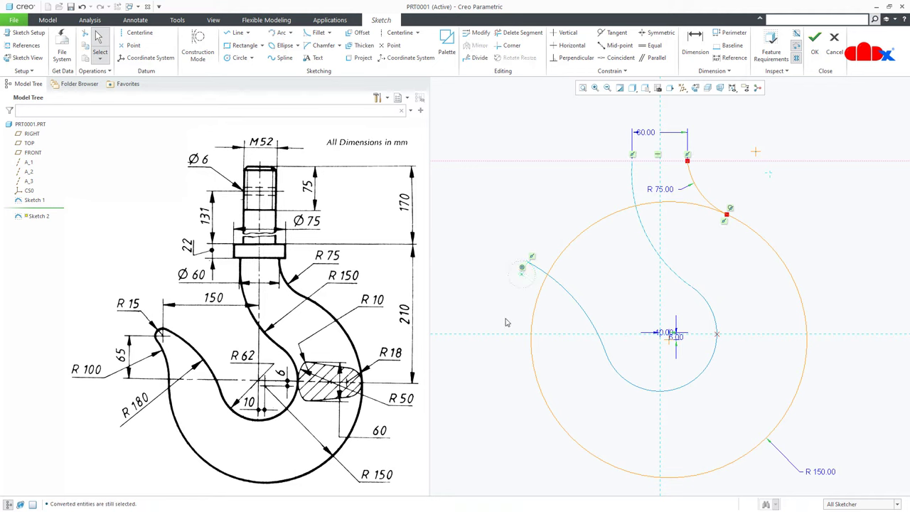
Sketch an arc of about 192 mm radius from the tip's construction circle down to the 150 mm radius outer circle.
right_click(507, 321)
left_click(580, 336)
scroll(501, 302, "up", 3)
left_click(513, 270)
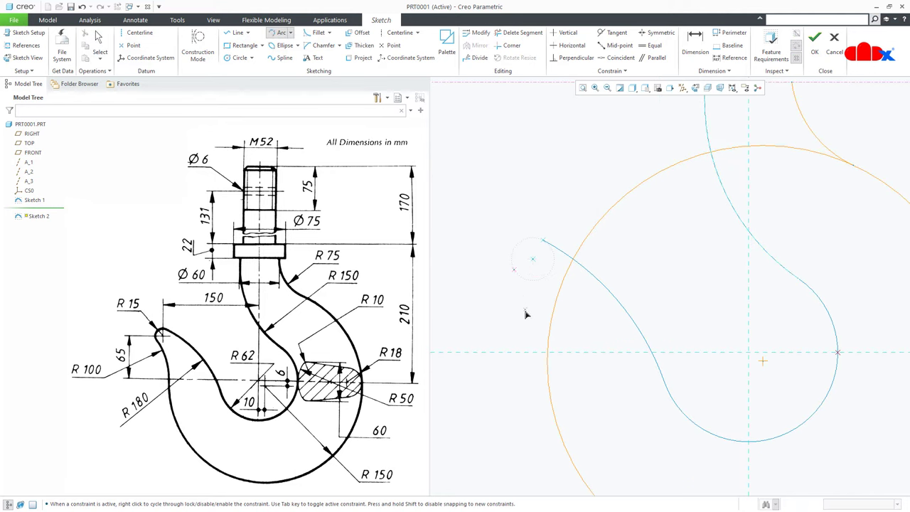
left_click(547, 364)
left_click(541, 329)
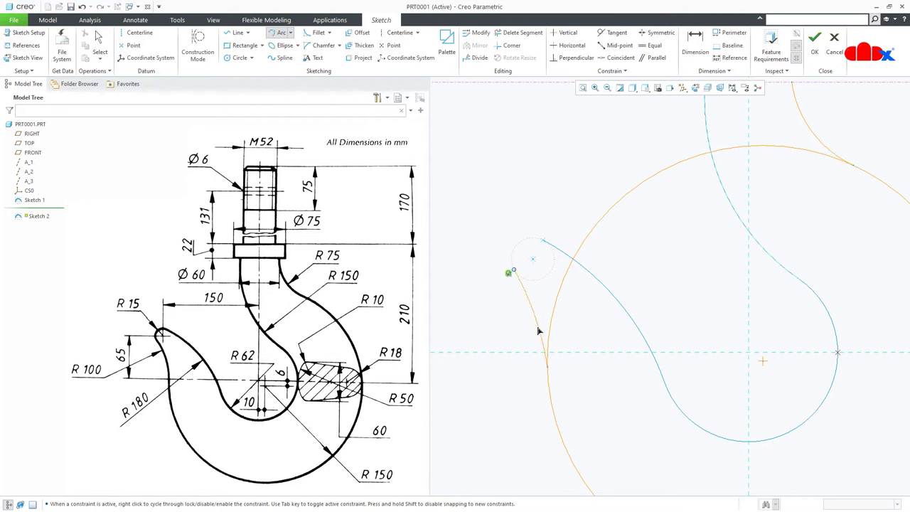
middle_click(583, 338)
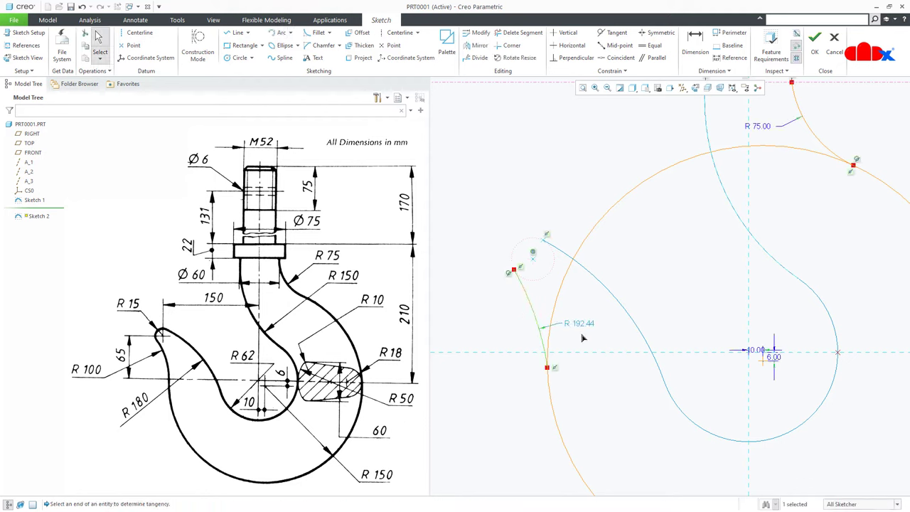
Make the tip arc tangent to the 150 mm radius outer circle and set its radius to 100 mm.
left_click(615, 33)
left_click(542, 335)
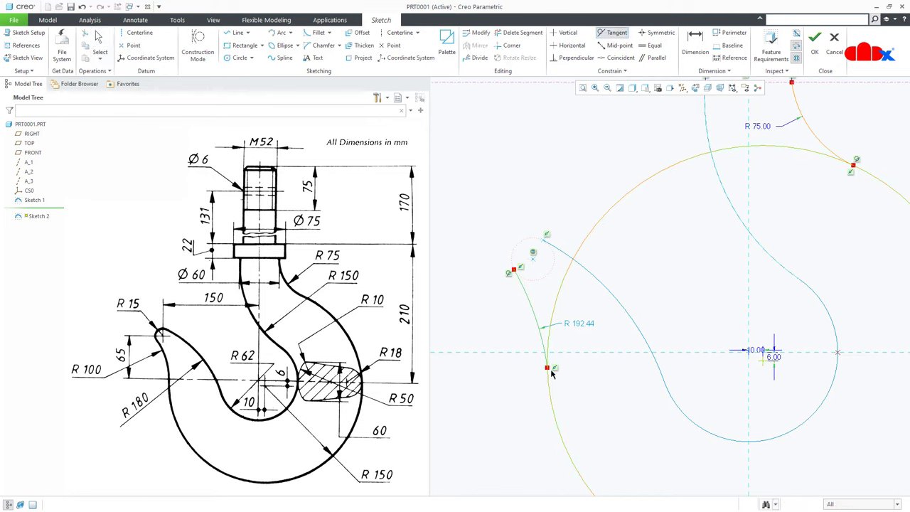
left_click(551, 392)
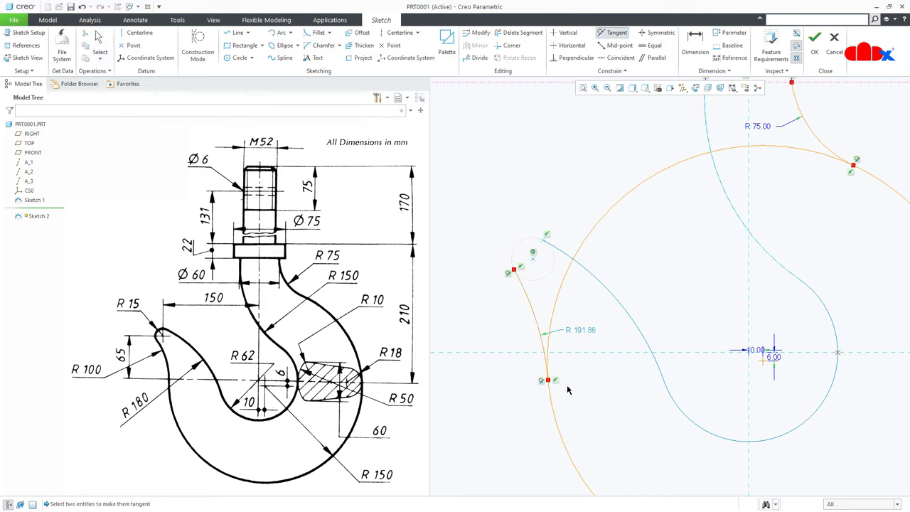
middle_click(588, 380)
double_click(589, 330)
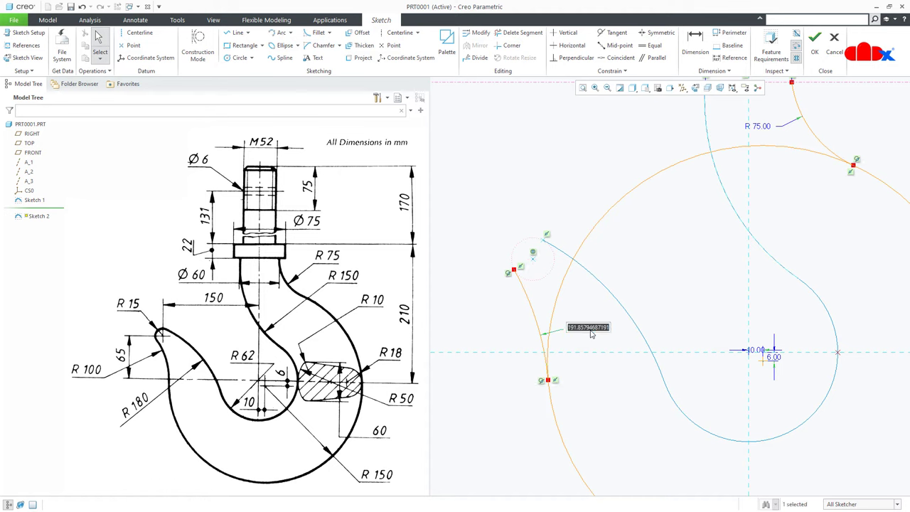
type("100")
key("Return")
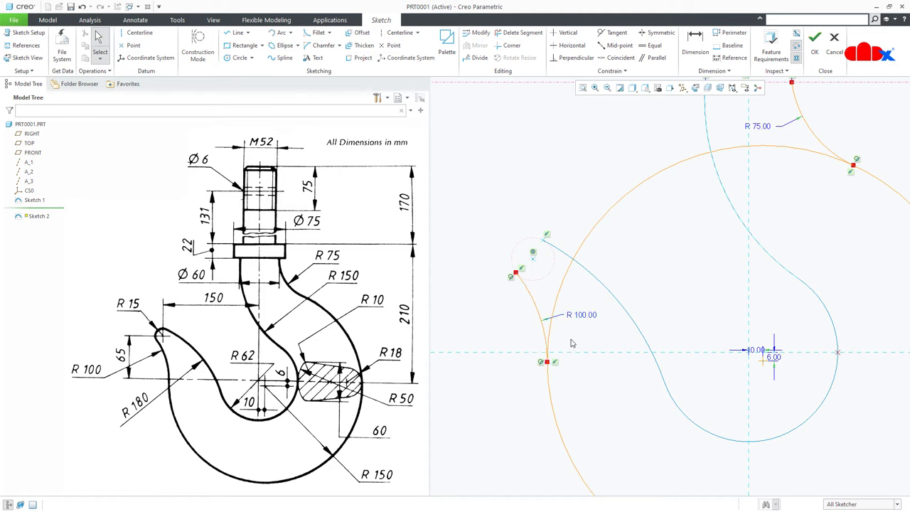
Trim away the outer circle's upper portion between the shank arc and the tip arc, including the short leftover piece near the horizontal centerline.
scroll(515, 326, "up", 2)
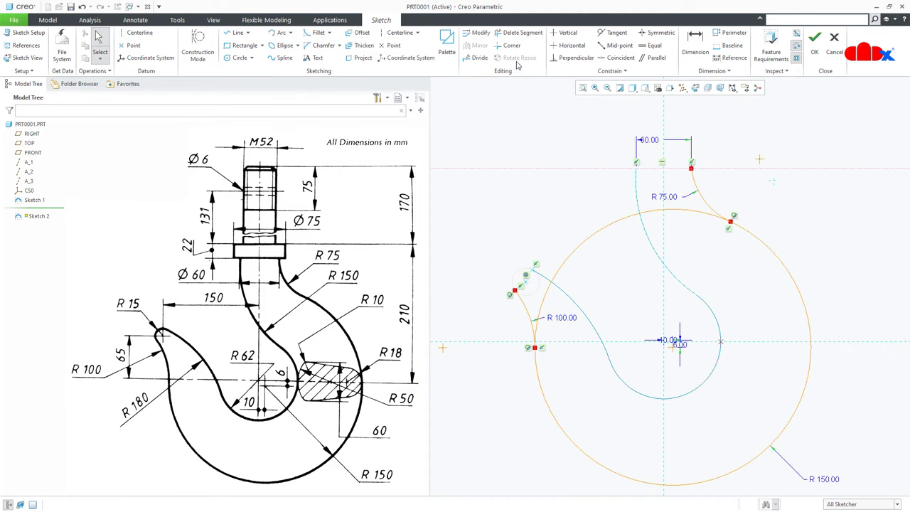
left_click(517, 33)
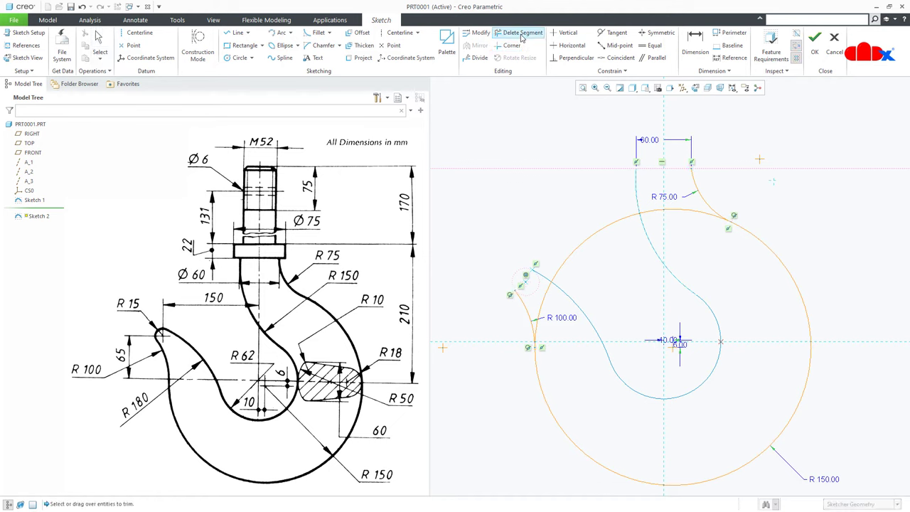
left_click(688, 212)
left_click(655, 213)
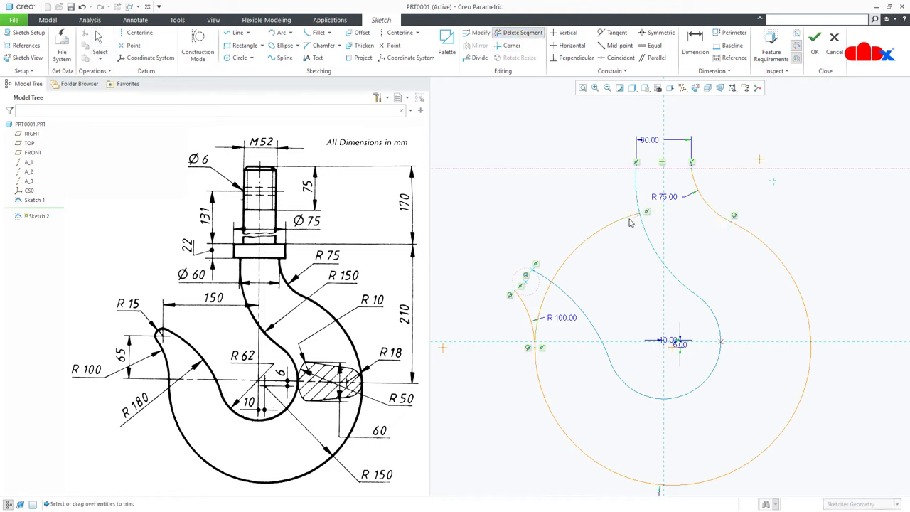
left_click(629, 221)
scroll(529, 348, "down", 5)
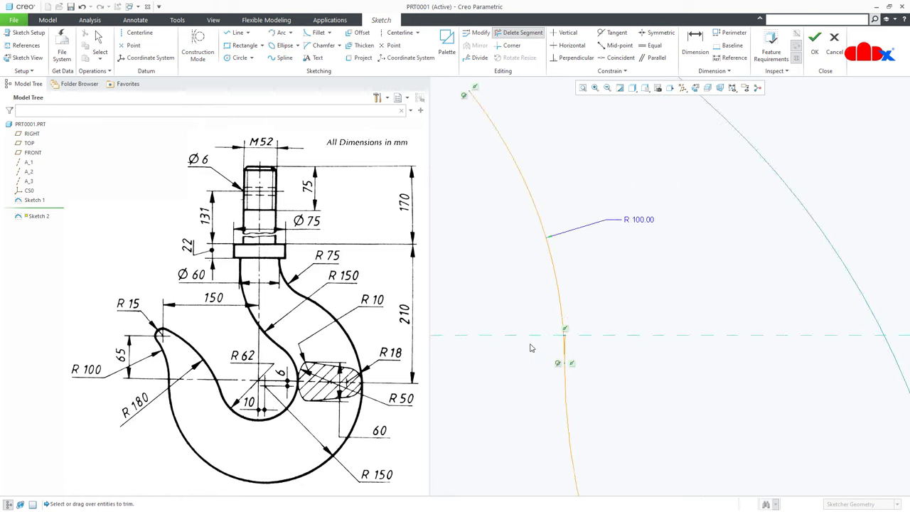
scroll(529, 348, "down", 5)
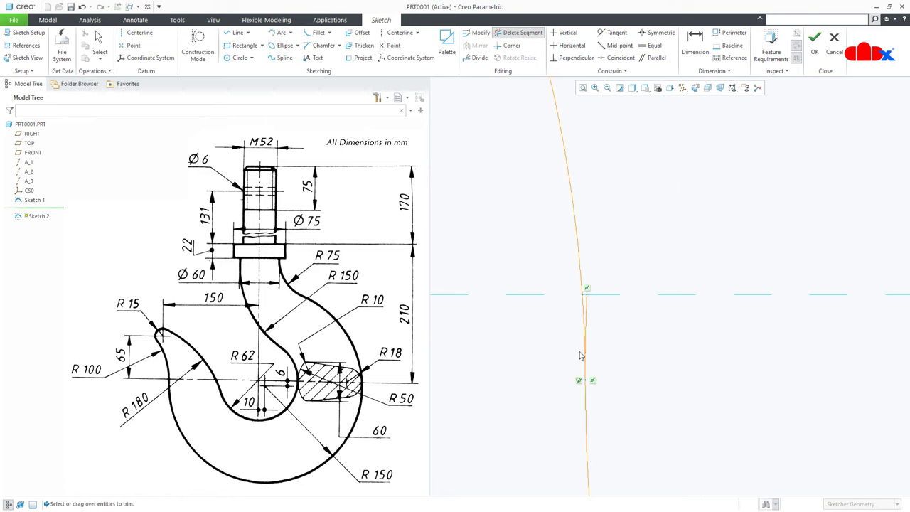
left_click(595, 269)
middle_click(477, 349)
scroll(495, 349, "up", 3)
scroll(496, 350, "up", 5)
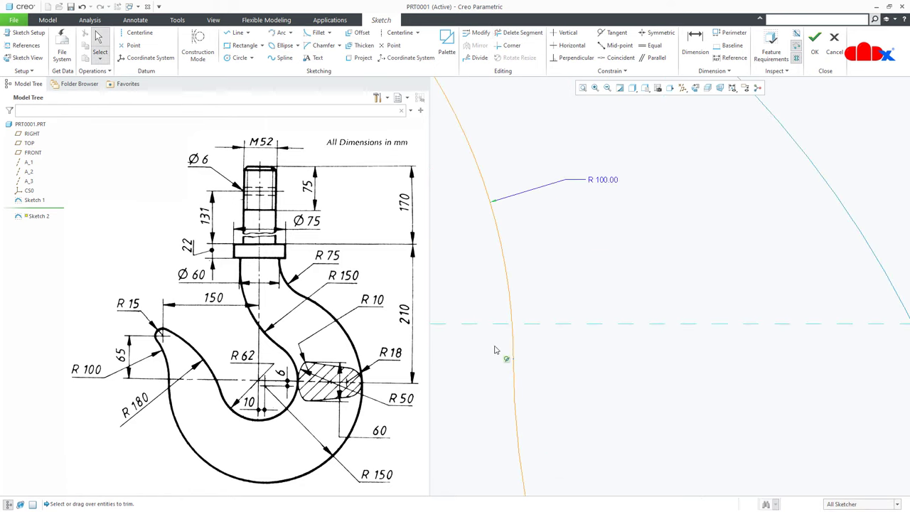
middle_click_drag(565, 383, 612, 391)
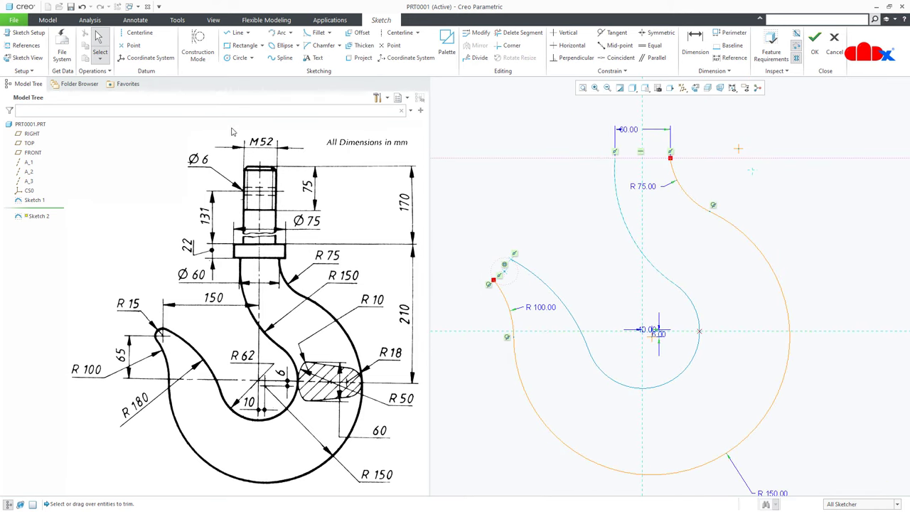
Place a datum point where the outer profile's right side crosses the horizontal centerline and finish the sketch.
left_click(133, 45)
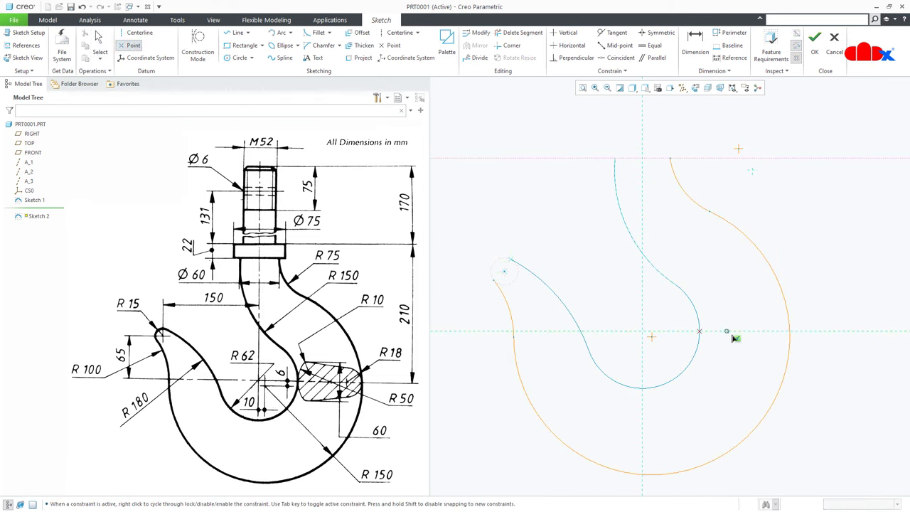
middle_click(815, 370)
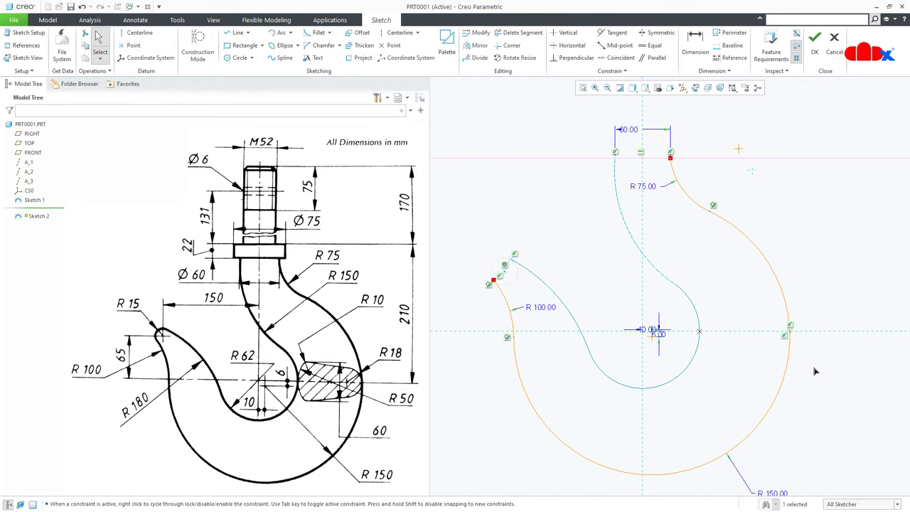
right_click(815, 370)
left_click(733, 473)
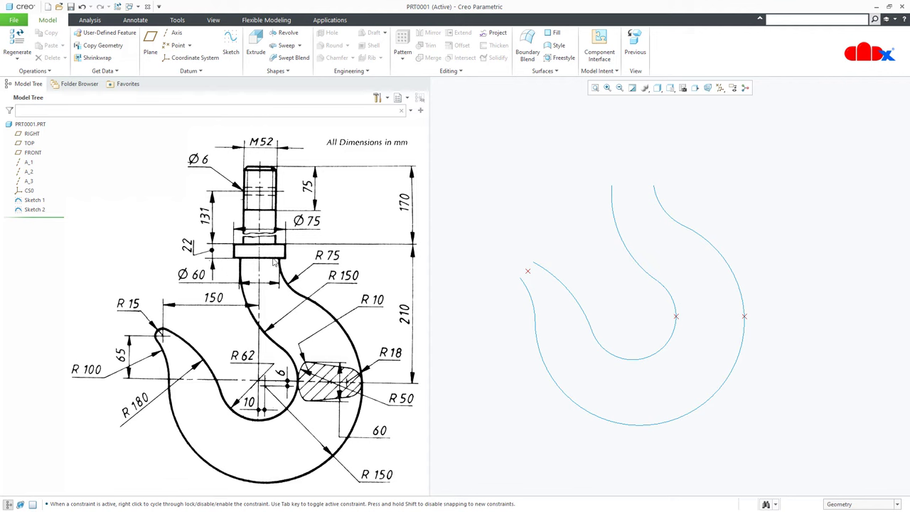
Display the datum planes and create a datum plane parallel to TOP through the upper endpoint of the outer hook curve.
left_click(720, 88)
left_click(720, 141)
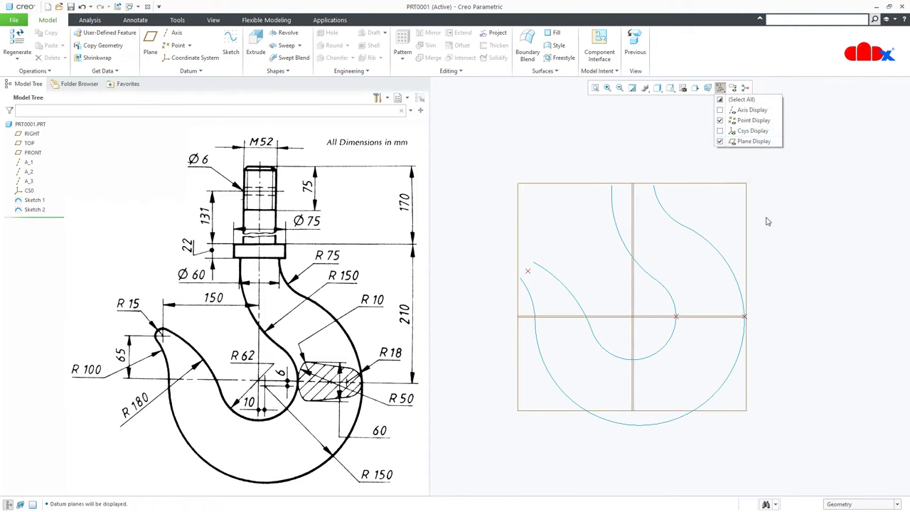
left_click(230, 44)
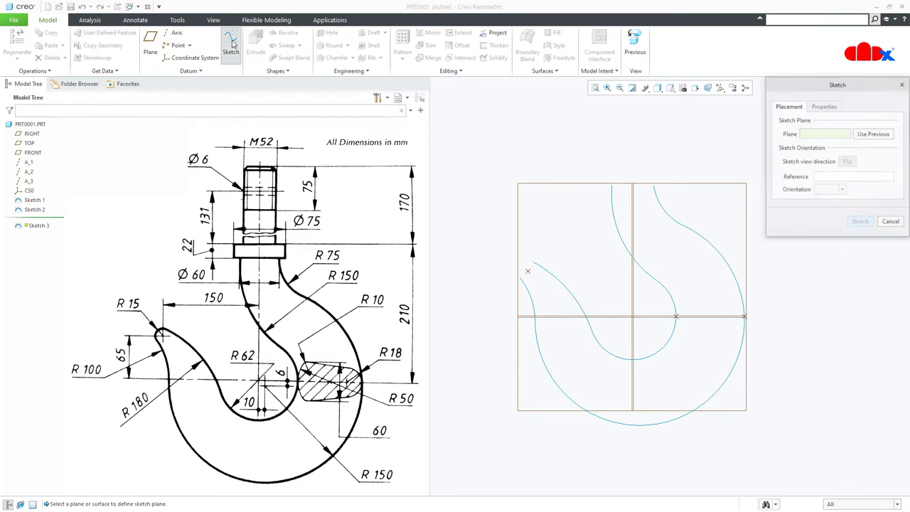
left_click(150, 44)
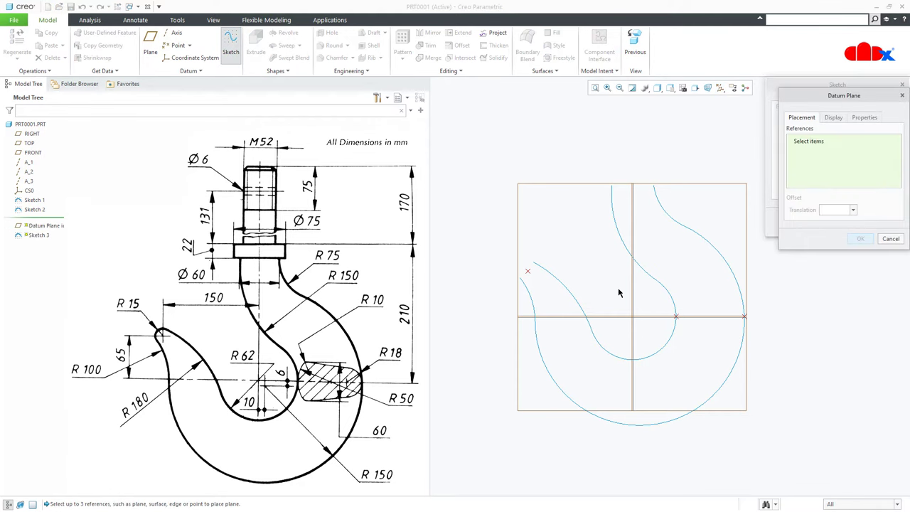
middle_click_drag(619, 291, 701, 297)
left_click(707, 269)
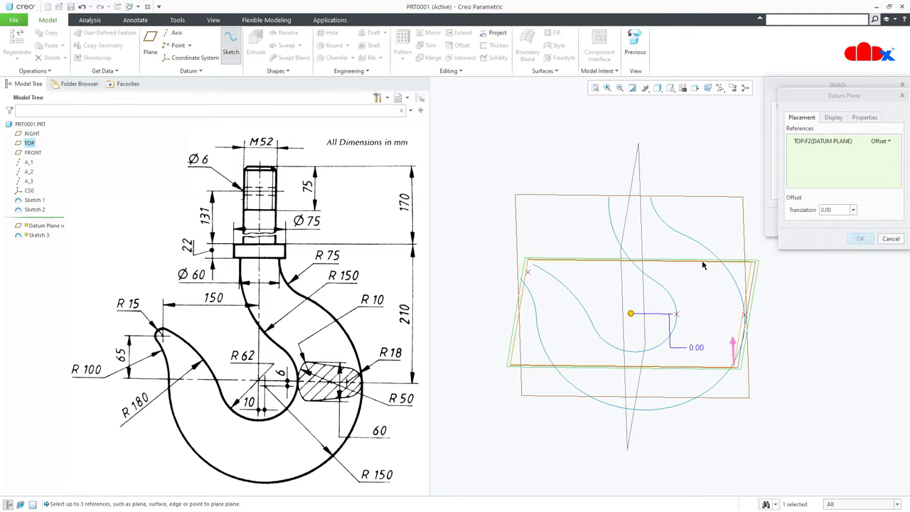
scroll(681, 245, "down", 4)
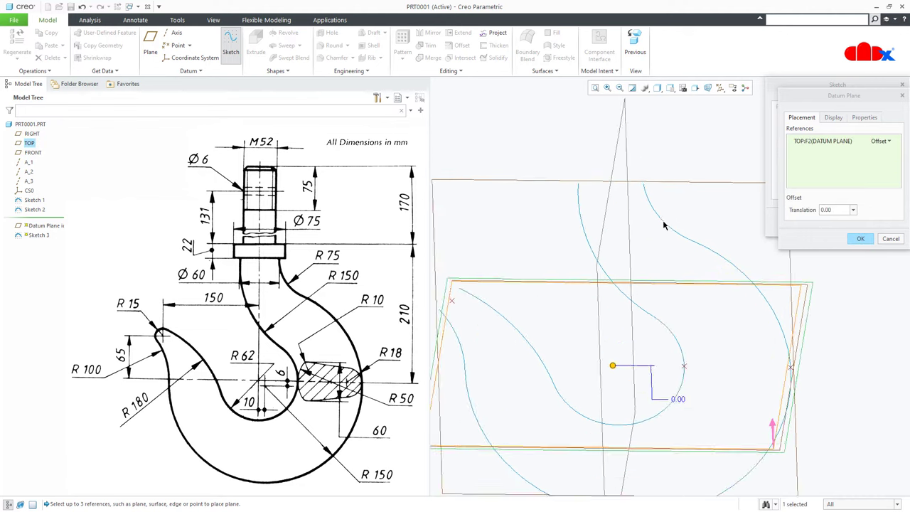
left_click(640, 177, "ctrl")
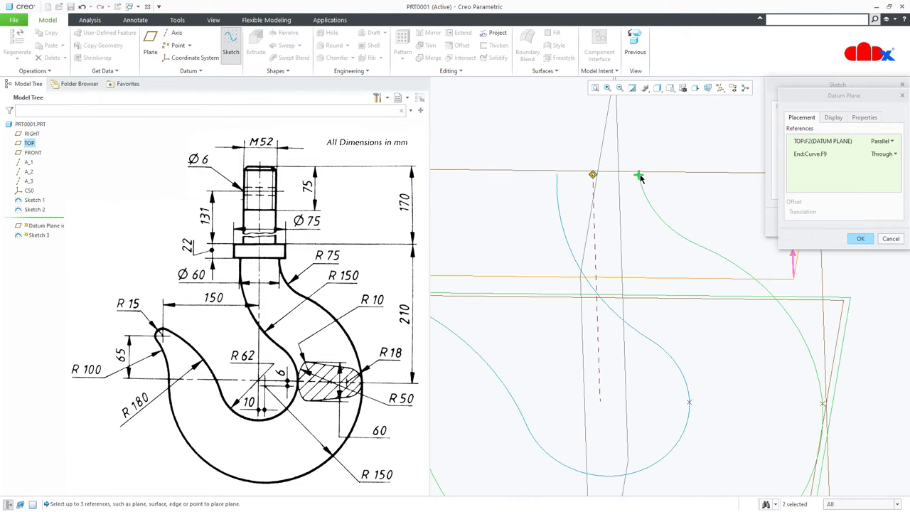
left_click(858, 239)
Start the sketch on the new datum plane and add the upper endpoints of the inner and outer hook curves as references.
left_click(857, 221)
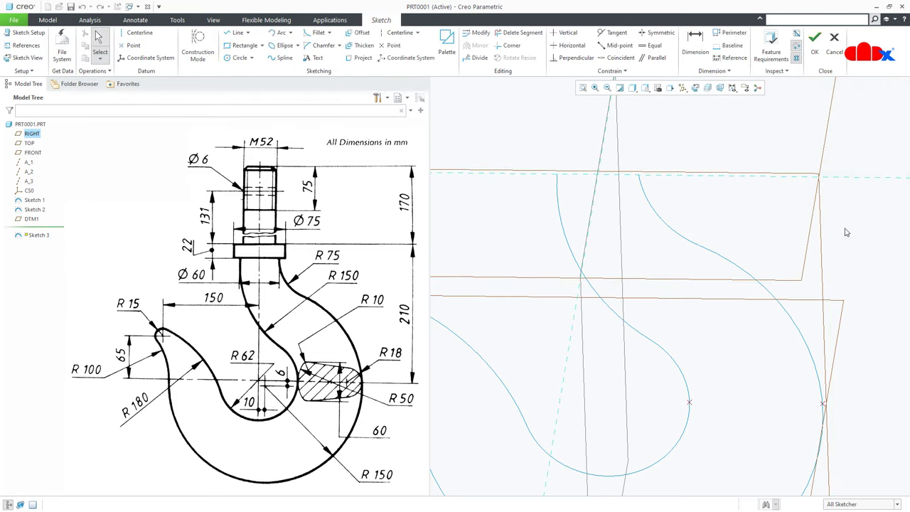
key("ctrl+d")
mouse_move(721, 348)
middle_mouse_down()
mouse_move(692, 343)
mouse_move(715, 341)
mouse_move(716, 351)
middle_mouse_up()
left_click(695, 88)
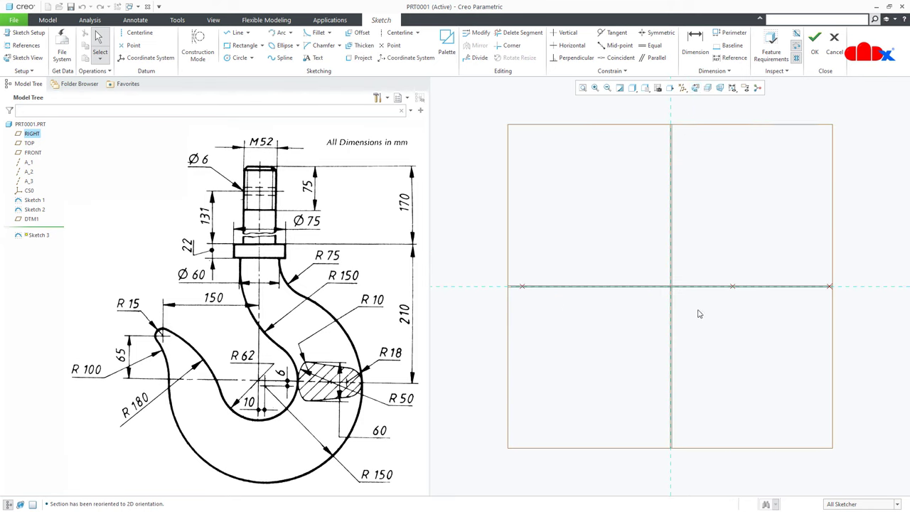
key("ctrl+d")
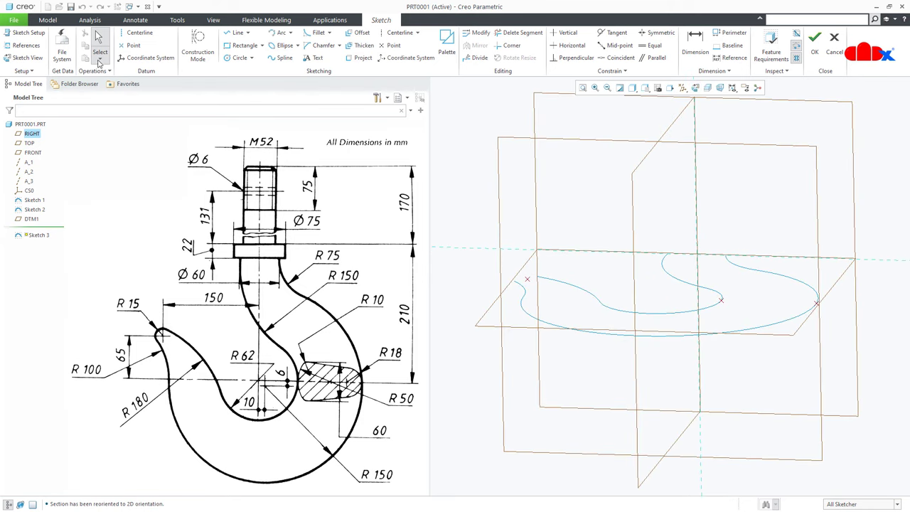
left_click(26, 45)
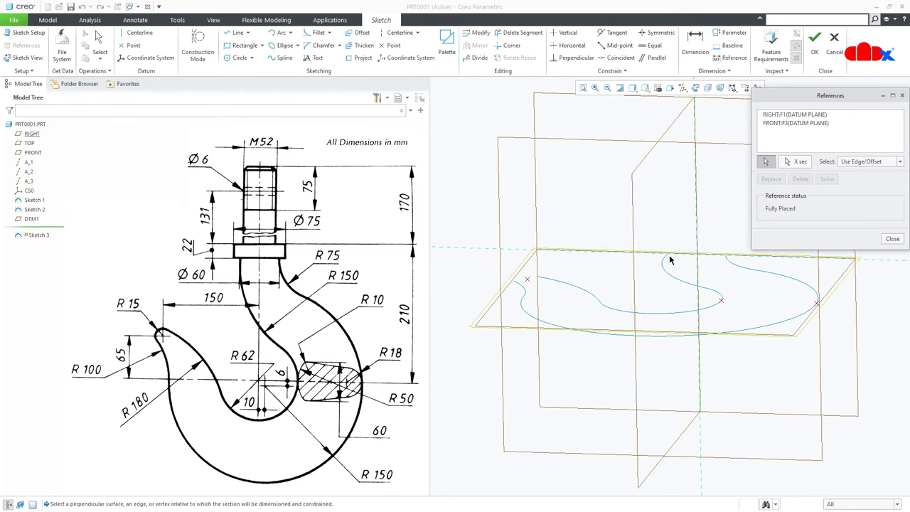
scroll(670, 250, "up", 5)
middle_click_drag(668, 249, 559, 400)
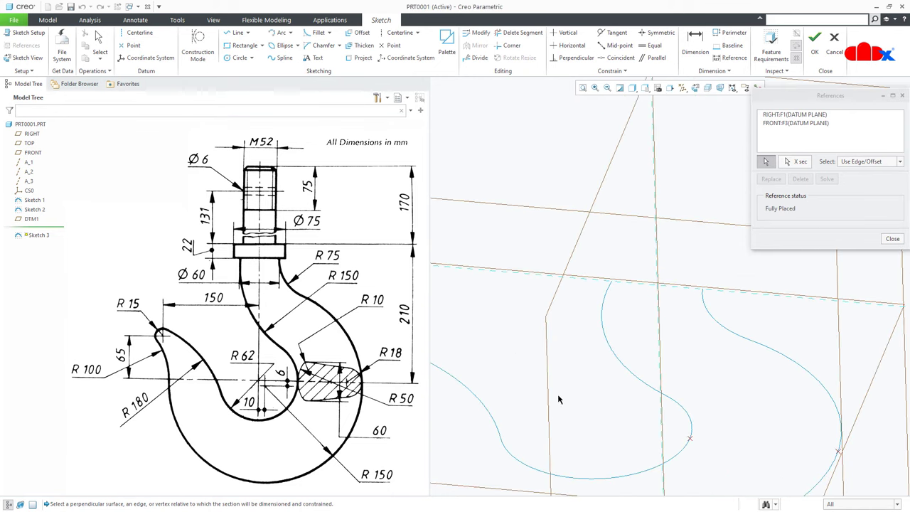
left_click(612, 284)
left_click(702, 291)
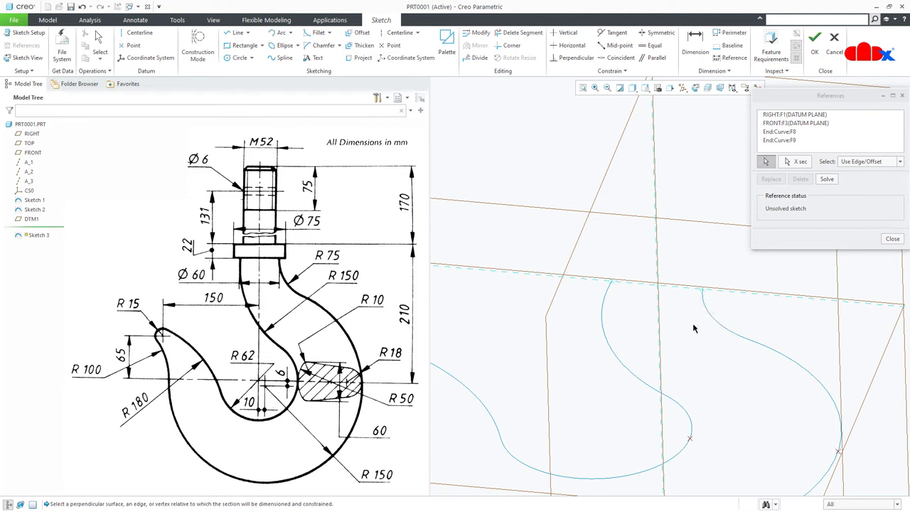
middle_click(695, 329)
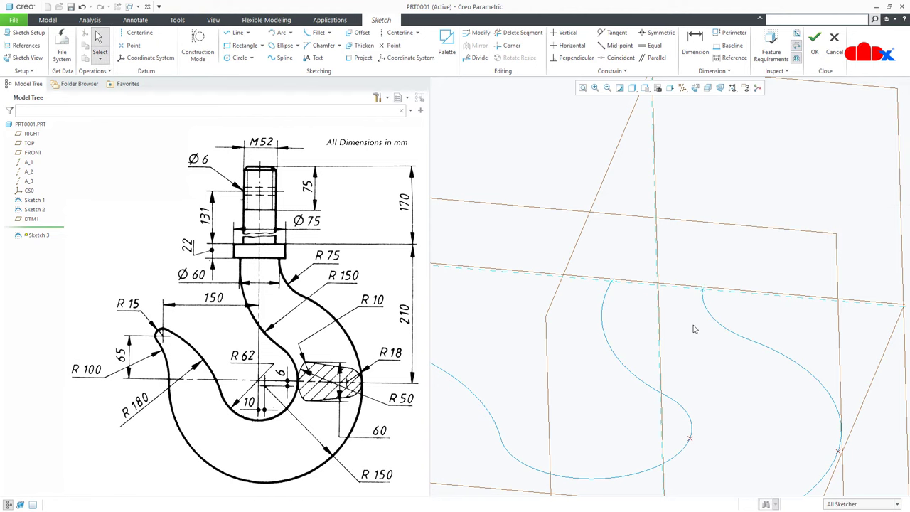
Hide the datum planes and sketch a circle centered on the reference-line intersection, passing through both curve endpoints.
left_click(682, 87)
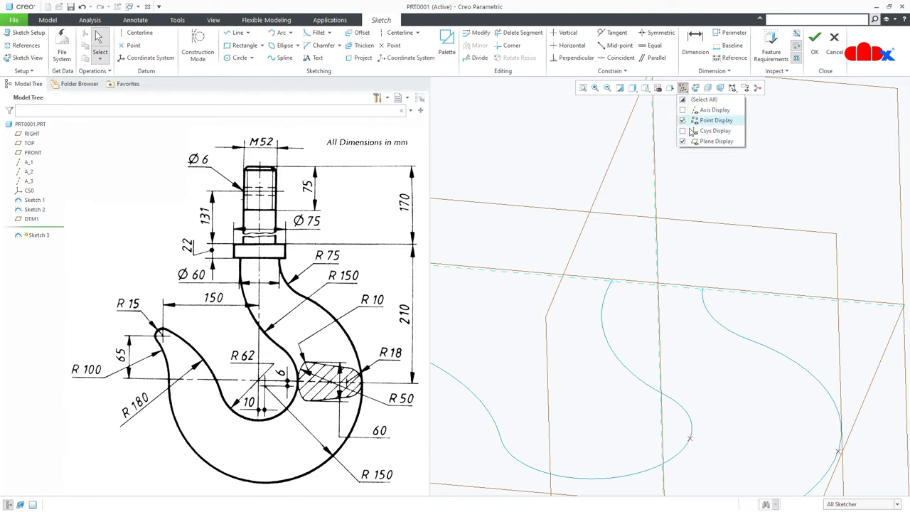
left_click(688, 142)
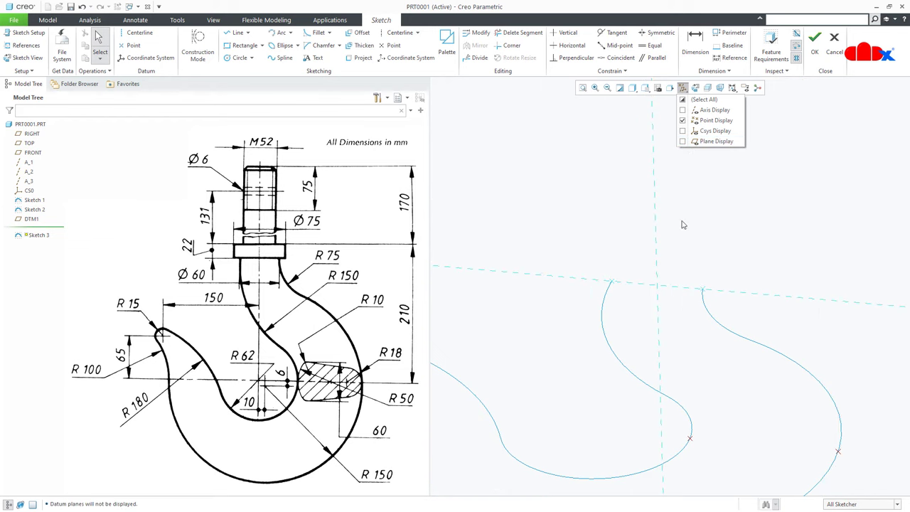
right_click(674, 334)
left_click(733, 348)
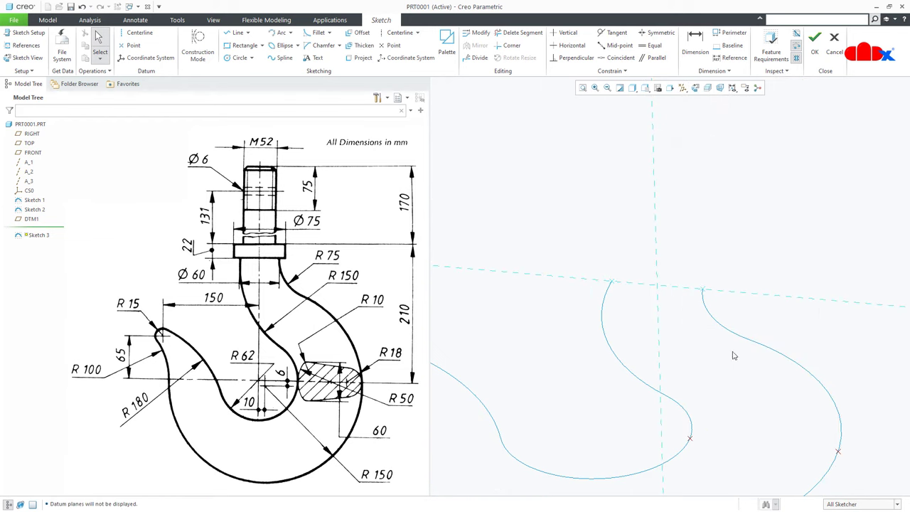
left_click(656, 285)
left_click(704, 299)
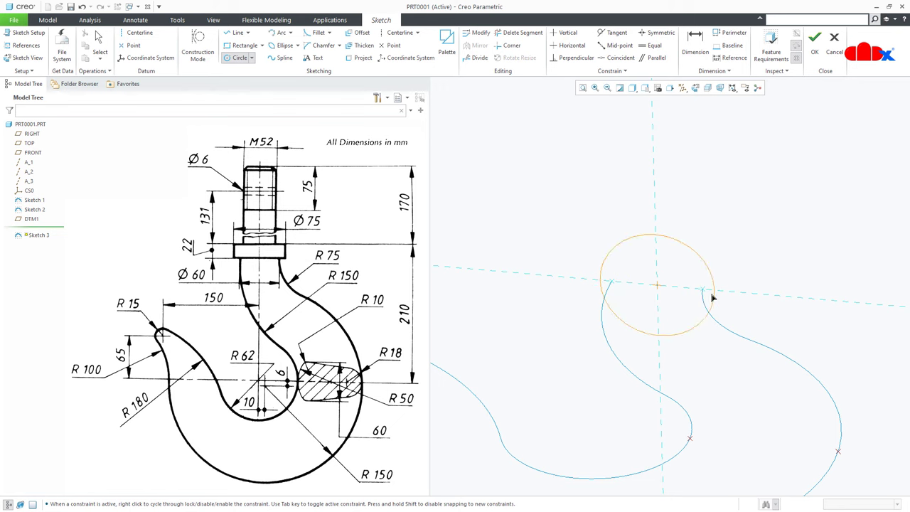
middle_click(696, 342)
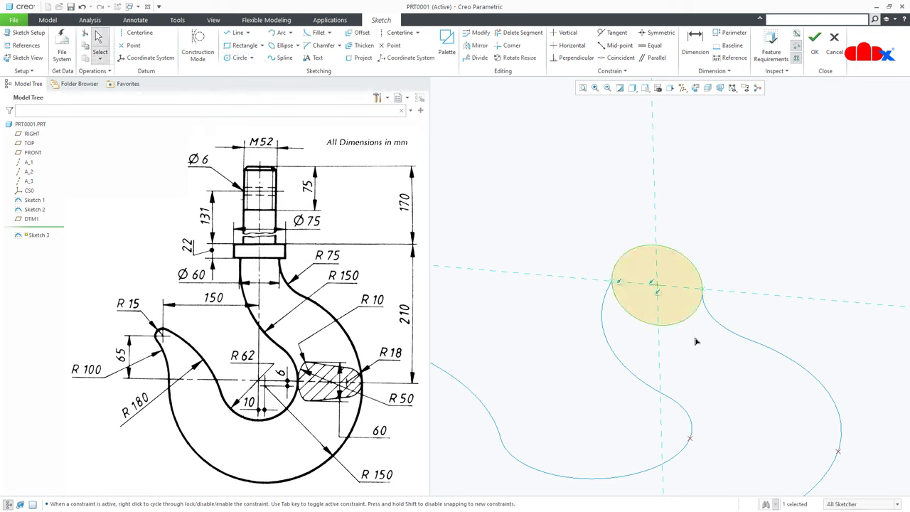
Divide the circle at the two hook curve endpoints and finish the sketch.
left_click(475, 60)
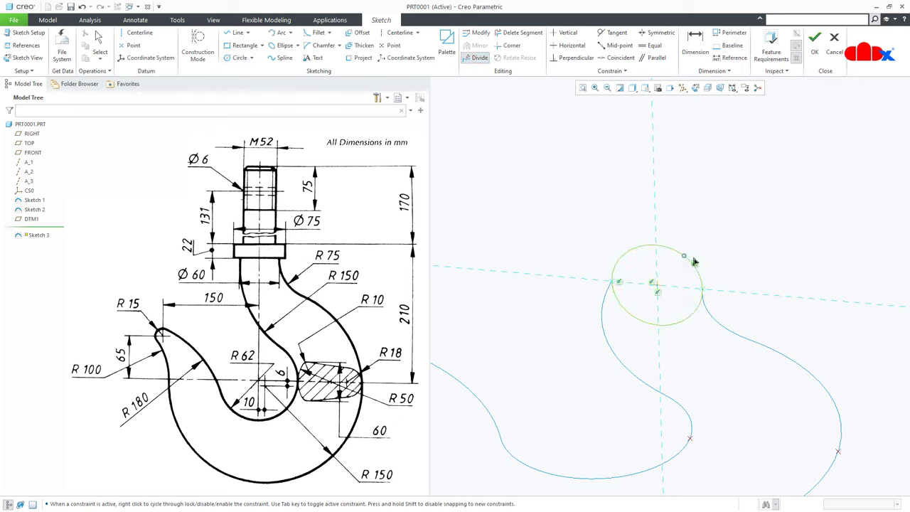
left_click(702, 290)
left_click(606, 283)
middle_click(703, 358)
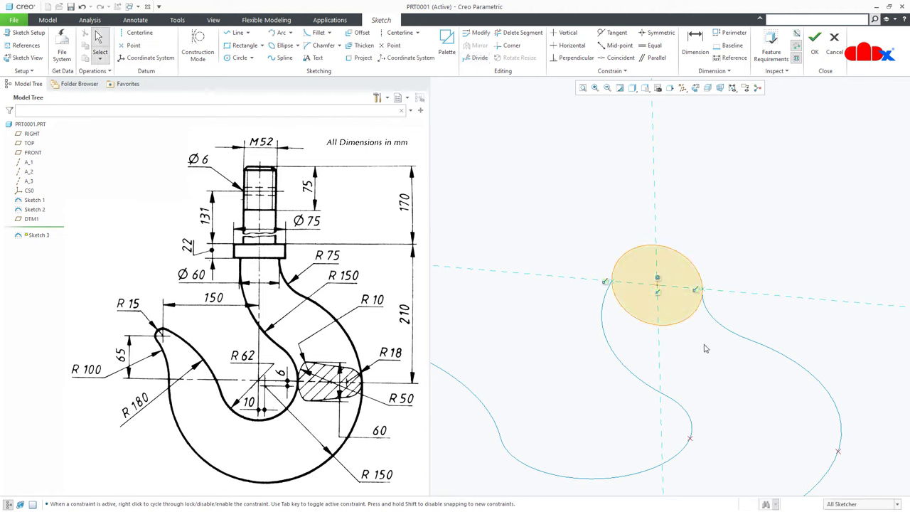
left_click(703, 290)
left_click(614, 282)
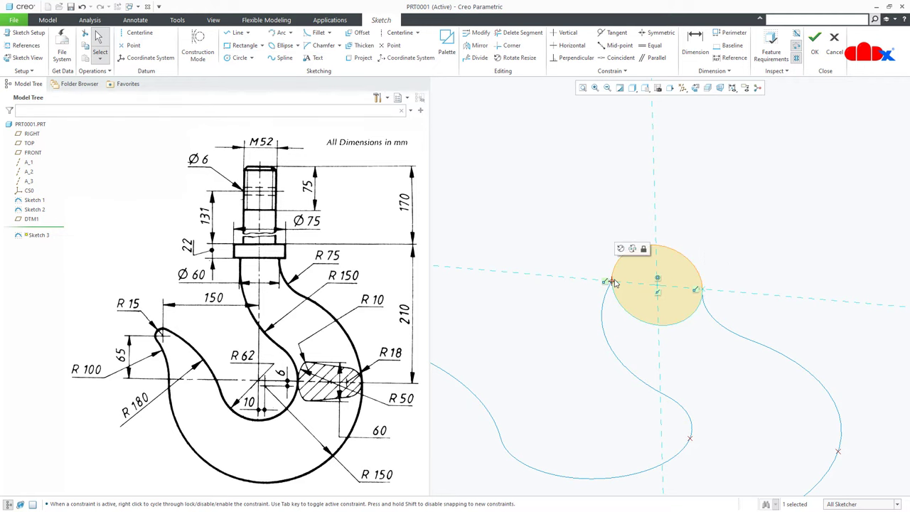
left_click(814, 54)
left_click(757, 251)
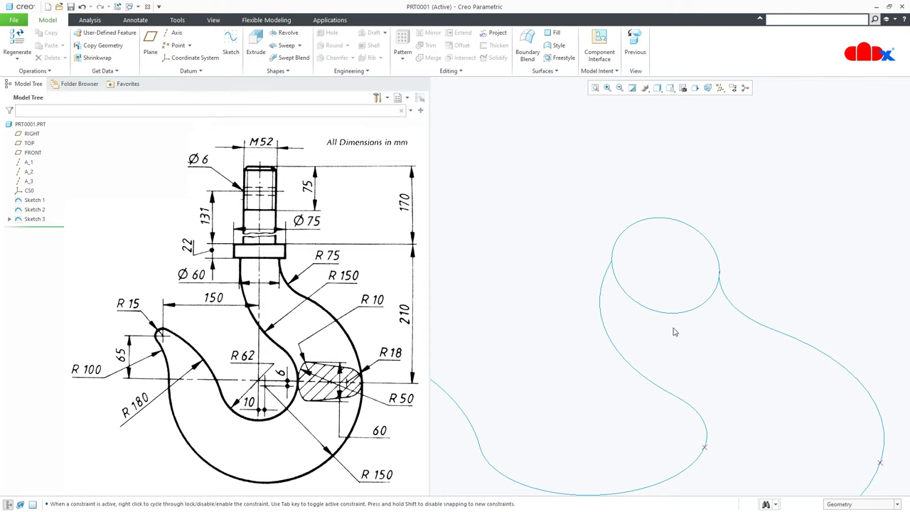
Display the datum planes, start a sketch on TOP, and add the datum points on the inner and outer curves as references.
mouse_move(674, 332)
middle_mouse_down()
mouse_move(661, 300)
mouse_move(668, 318)
middle_mouse_up()
scroll(738, 434, "down", 2)
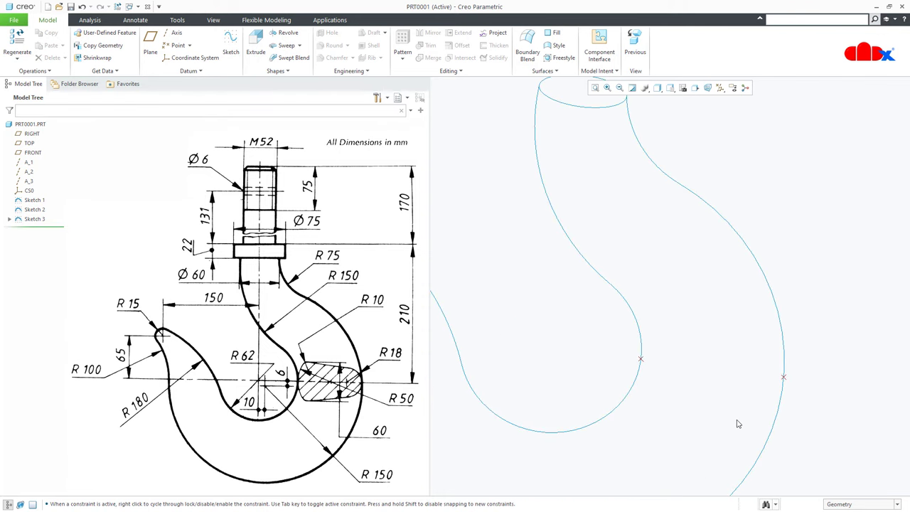
left_click(719, 88)
left_click(743, 141)
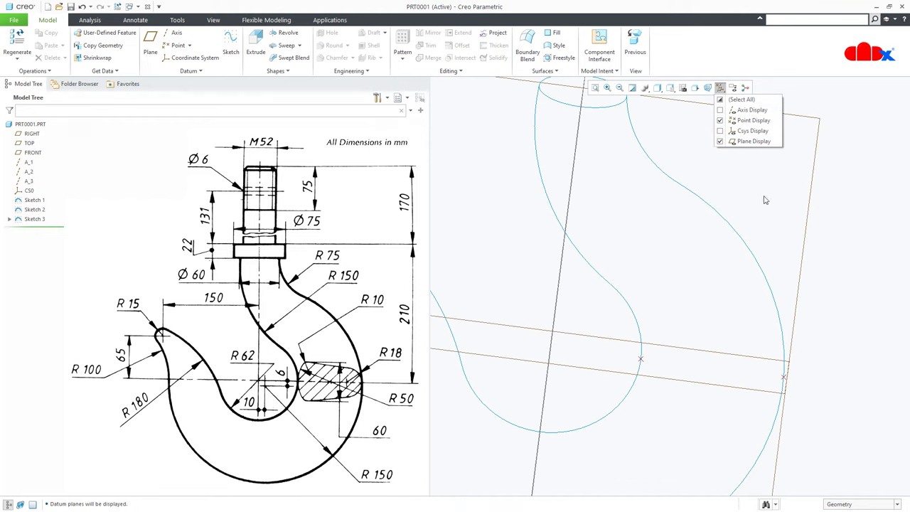
left_click(751, 390)
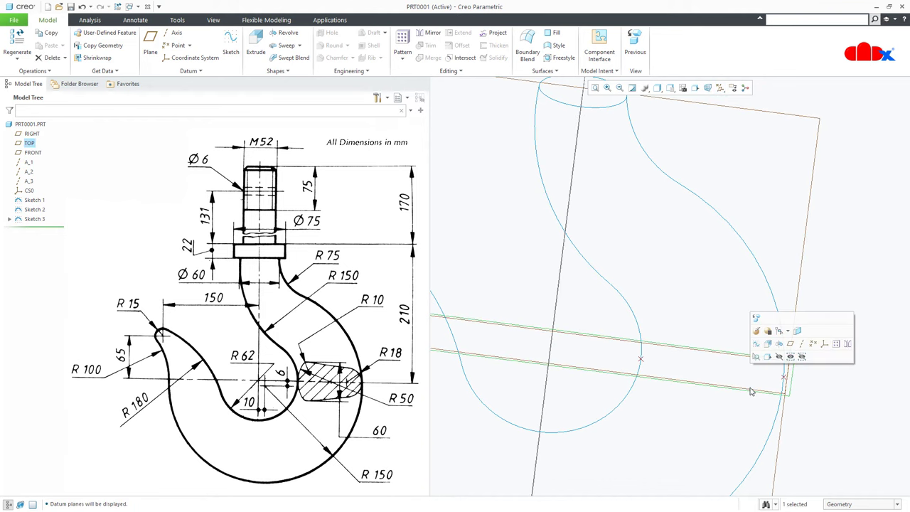
left_click(756, 344)
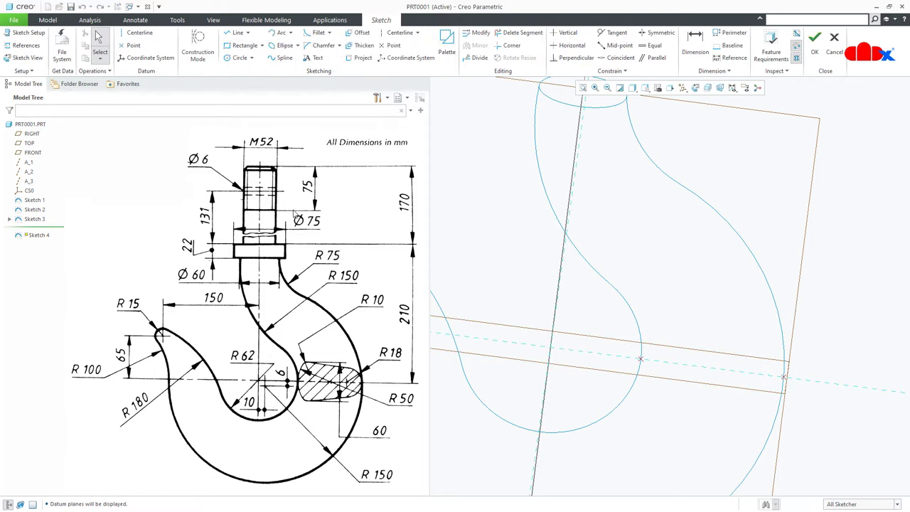
left_click(26, 45)
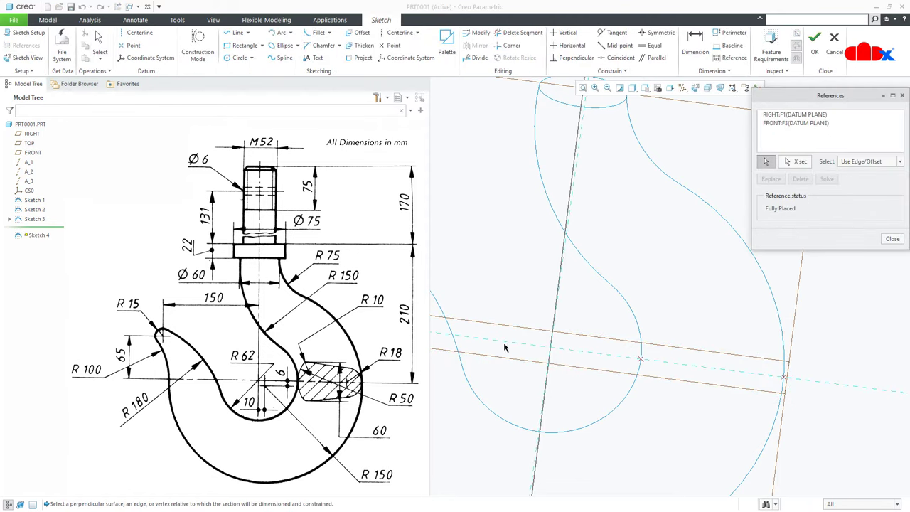
left_click(634, 363)
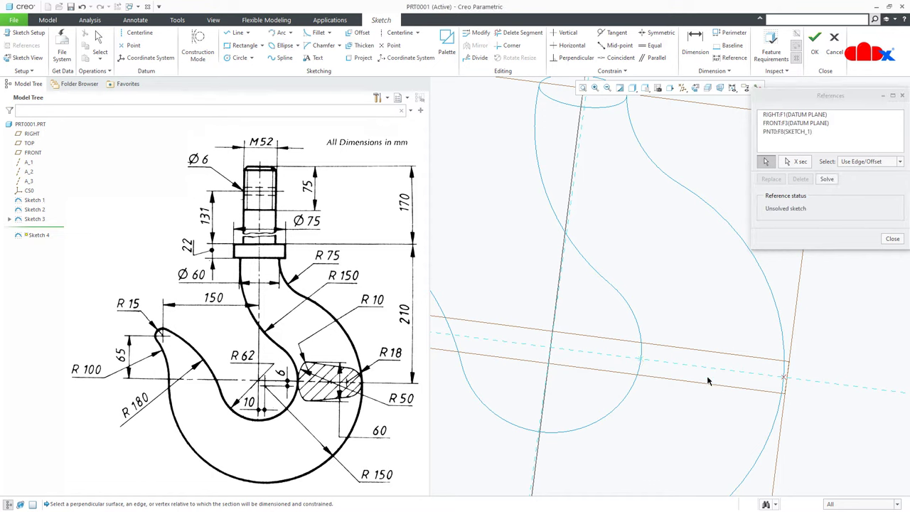
left_click(785, 377)
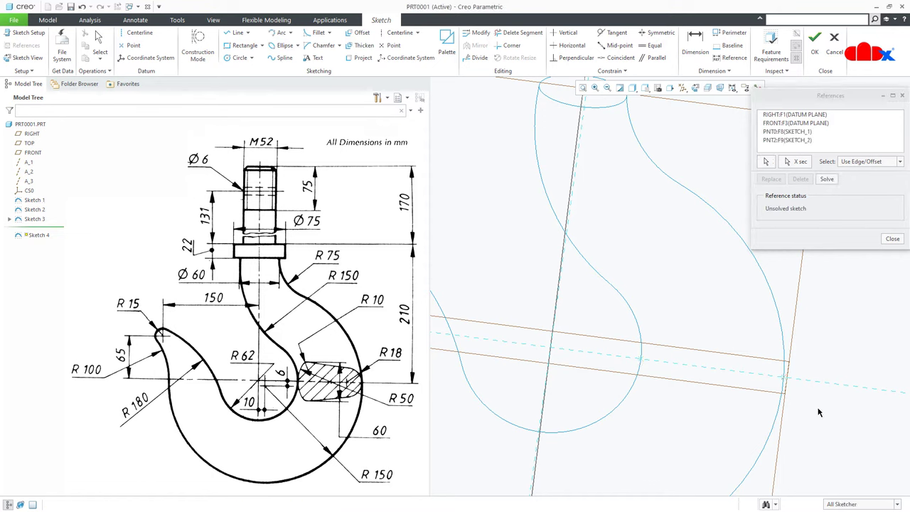
left_click(892, 239)
Hide all datum features and sketch vertical centerlines through the outer and inner reference points.
left_click(683, 88)
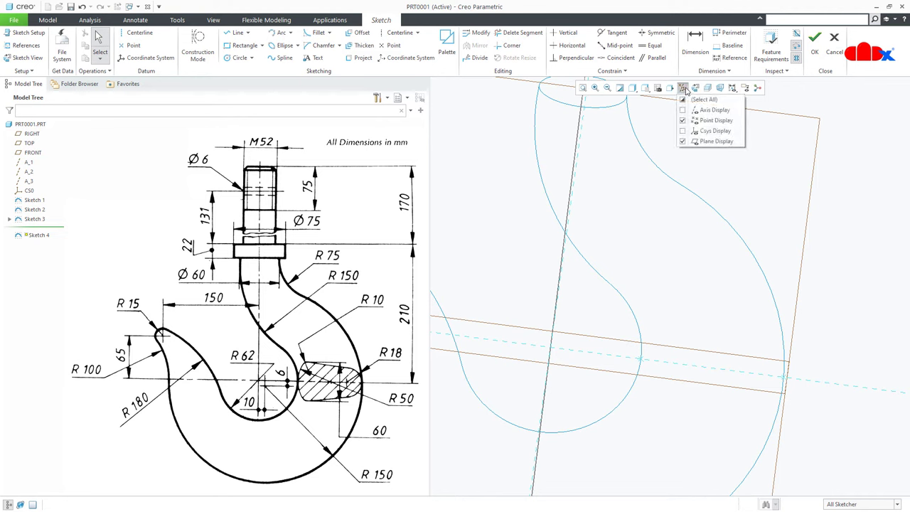
left_click(684, 100)
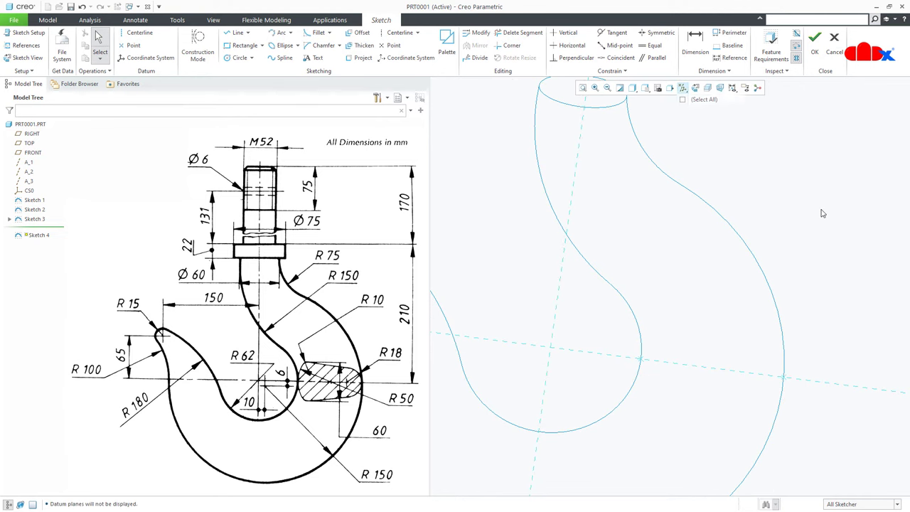
left_click(695, 88)
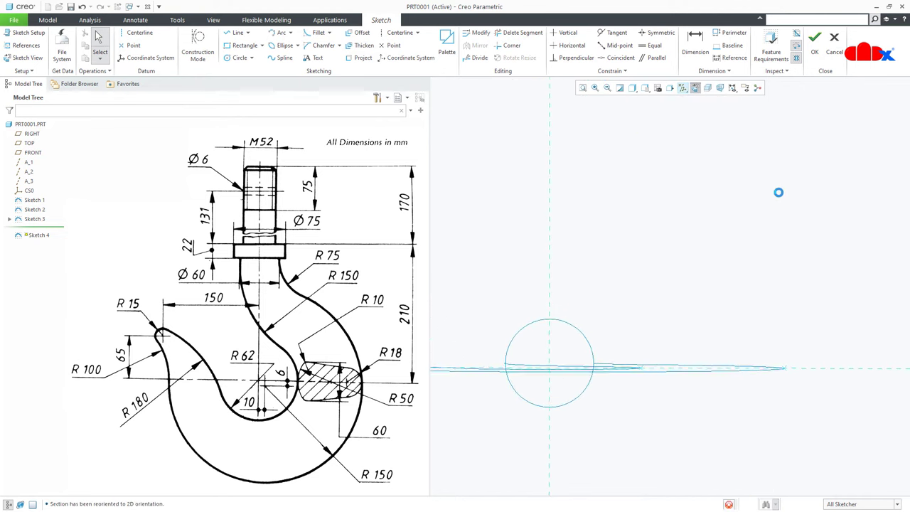
right_click(779, 197)
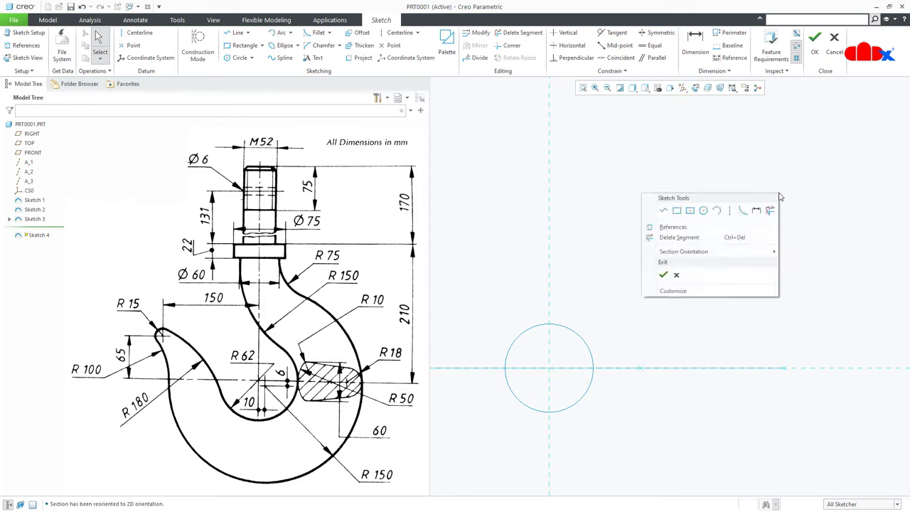
left_click(730, 210)
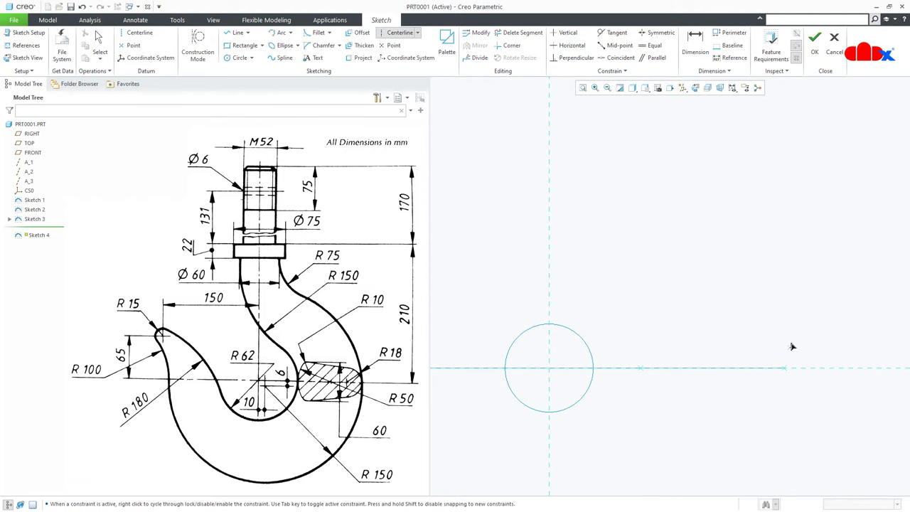
left_click_drag(792, 403, 793, 334)
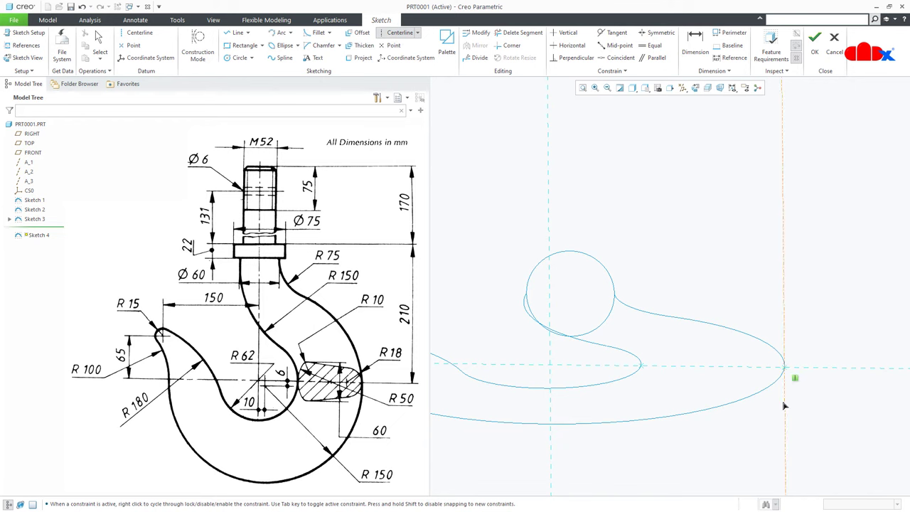
left_click(790, 373)
left_click(641, 367)
left_click(641, 410)
middle_click(718, 448)
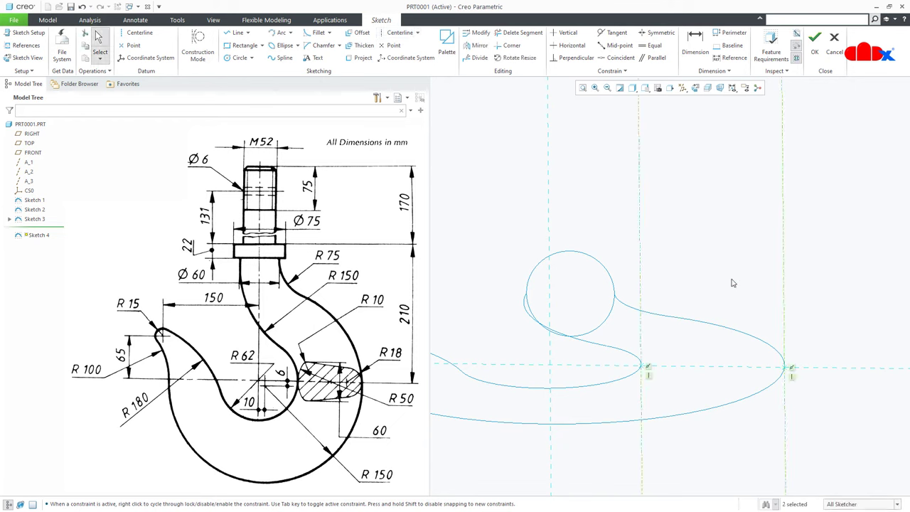
Orient the view to the sketch plane and add a horizontal centerline through both reference points.
left_click(695, 88)
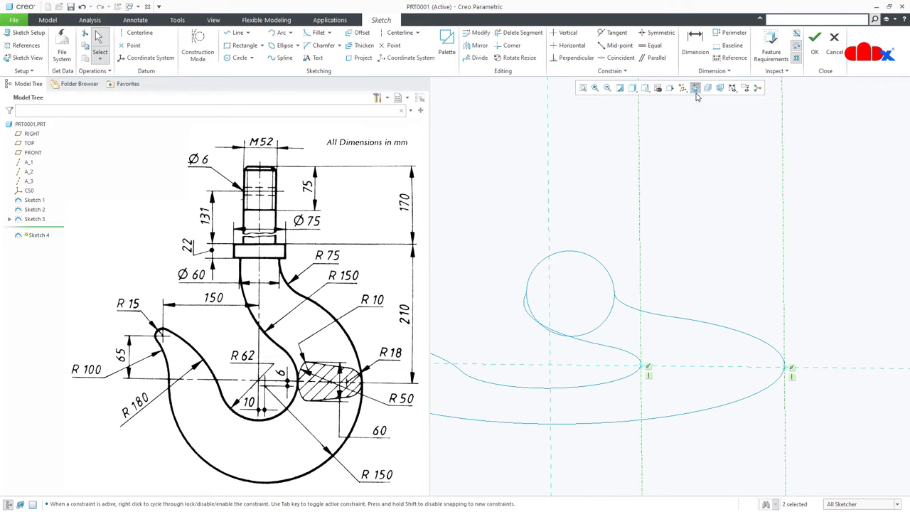
right_click(768, 460)
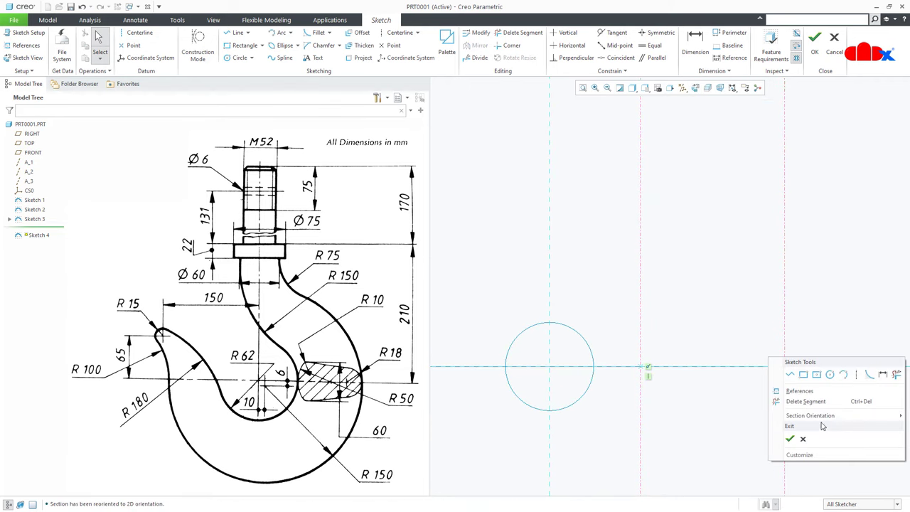
left_click(856, 377)
left_click(862, 368)
left_click(810, 373)
middle_click(810, 417)
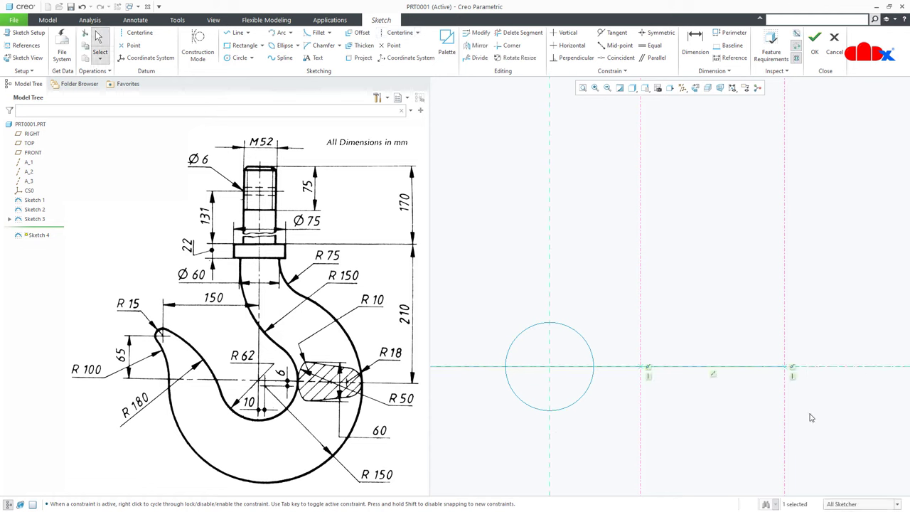
Sketch a circle about 41.5 mm in diameter, centered on the horizontal centerline and passing through the outer reference point.
scroll(800, 370, "down", 3)
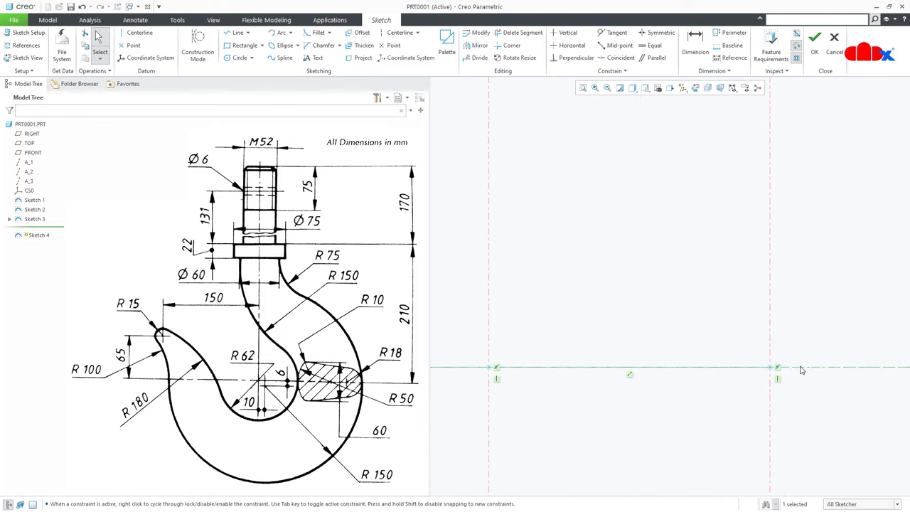
right_click(792, 364)
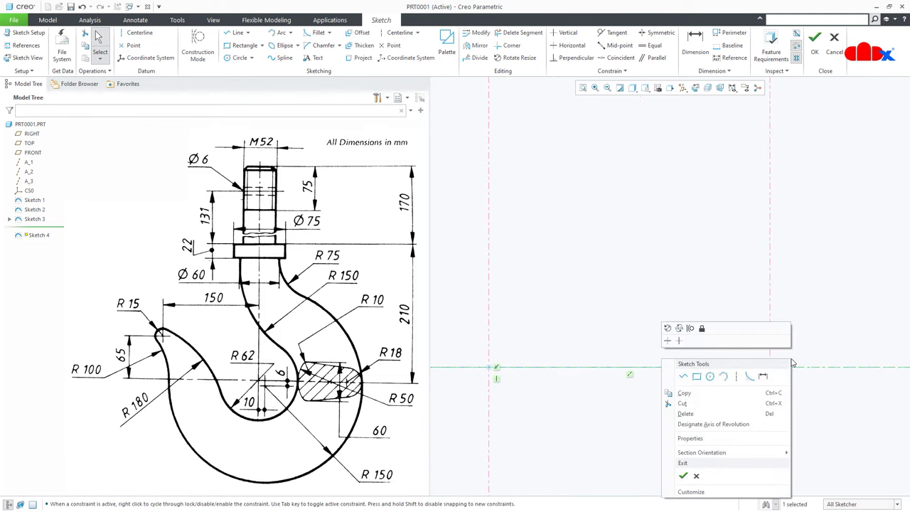
left_click(709, 378)
left_click(710, 367)
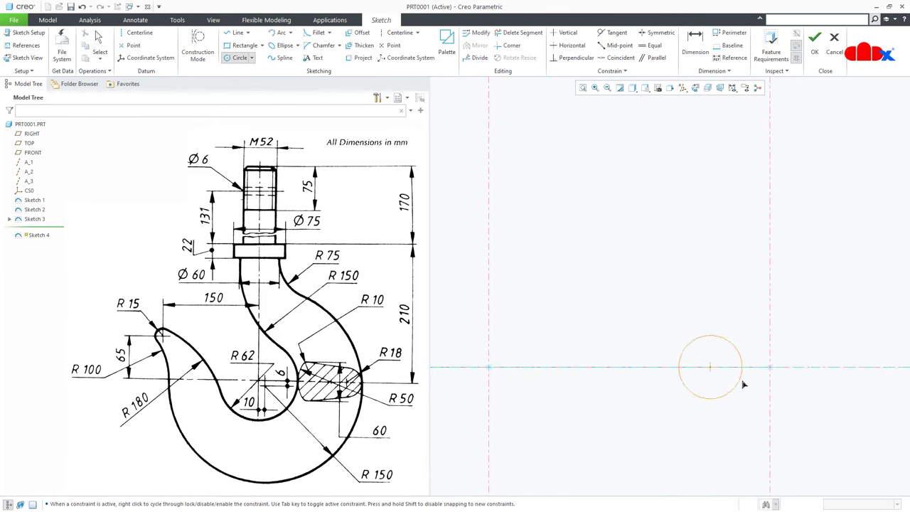
left_click(804, 400)
middle_click(804, 400)
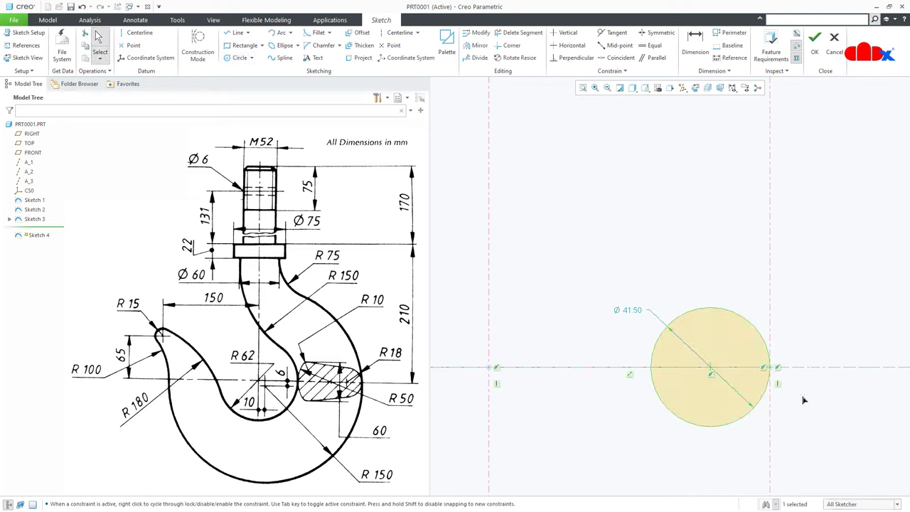
Sketch a large circle about 208 mm in diameter, centered on the horizontal centerline and passing through the inner reference point.
right_click(803, 400)
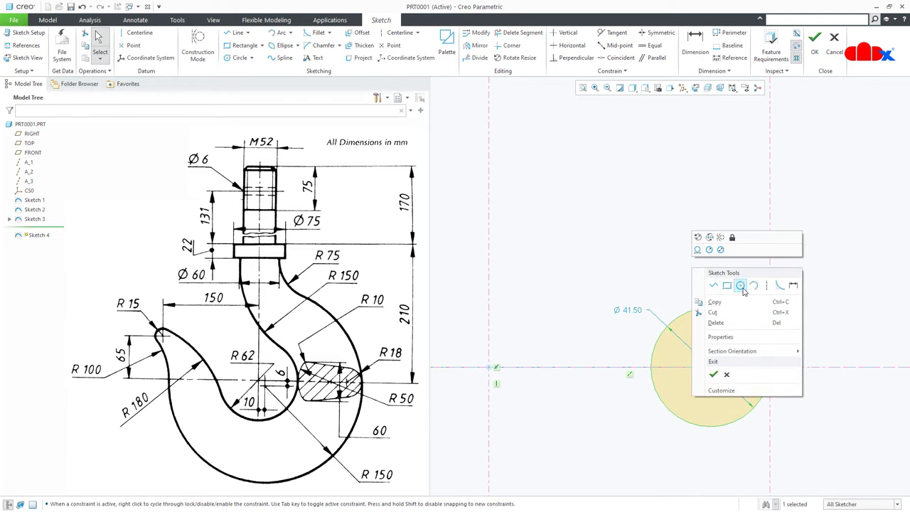
left_click(739, 299)
left_click(787, 371)
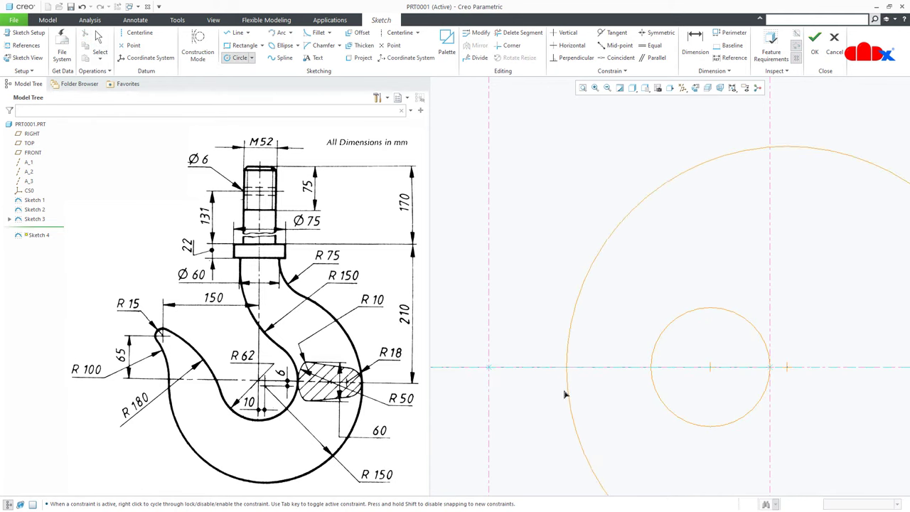
left_click(496, 390)
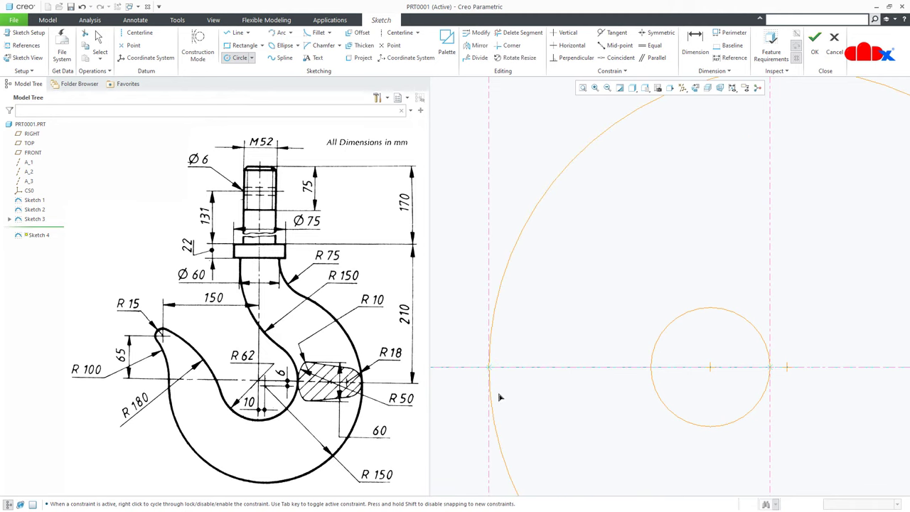
middle_click(553, 408)
Sketch a line from the large circle's upper part tangent to the small circle, and mirror it about the horizontal centerline.
right_click(557, 413)
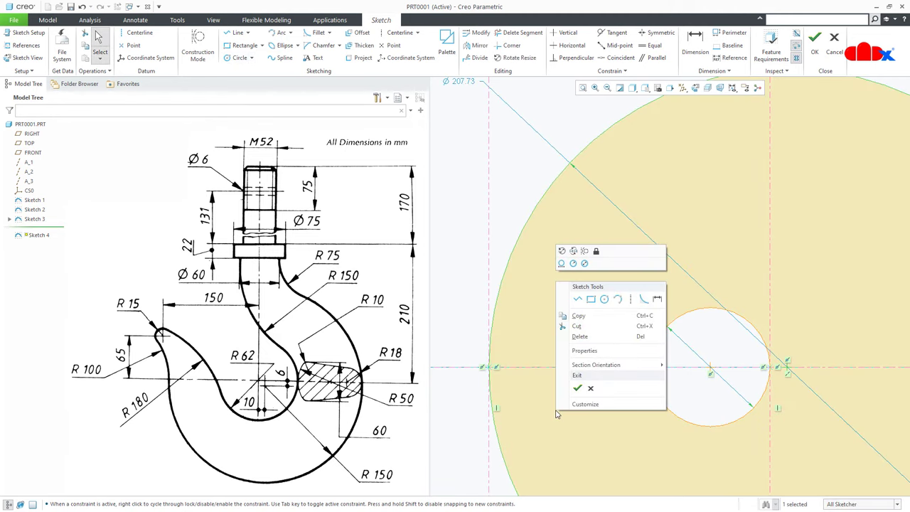
left_click(578, 299)
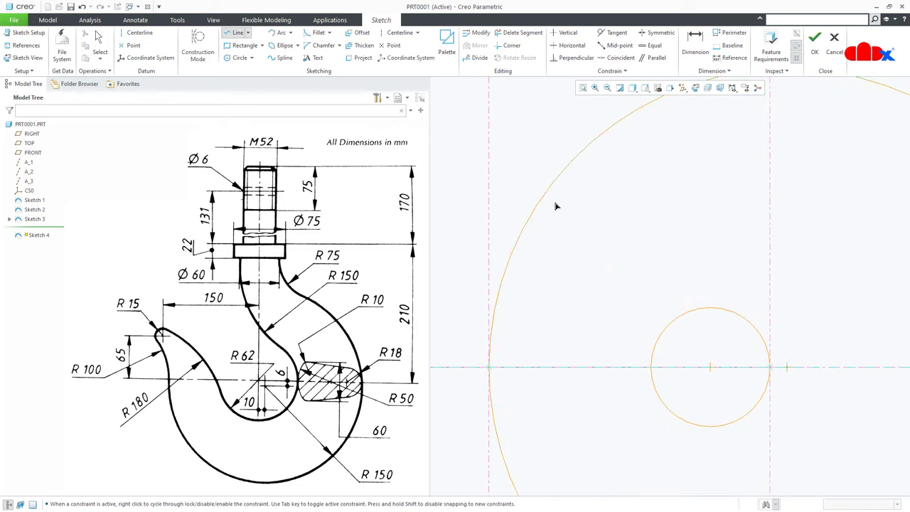
left_click(545, 193)
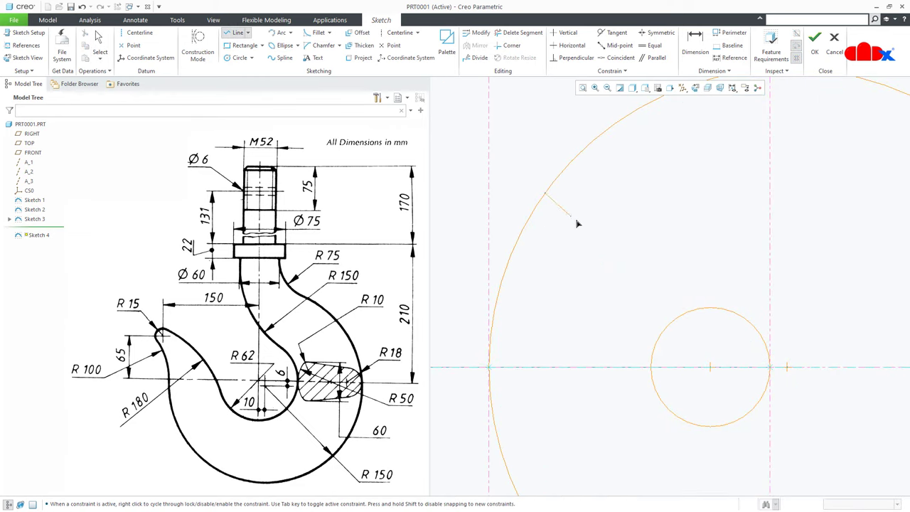
left_click(742, 318)
middle_click(743, 337)
middle_click(747, 362)
left_click(477, 45)
left_click(553, 370)
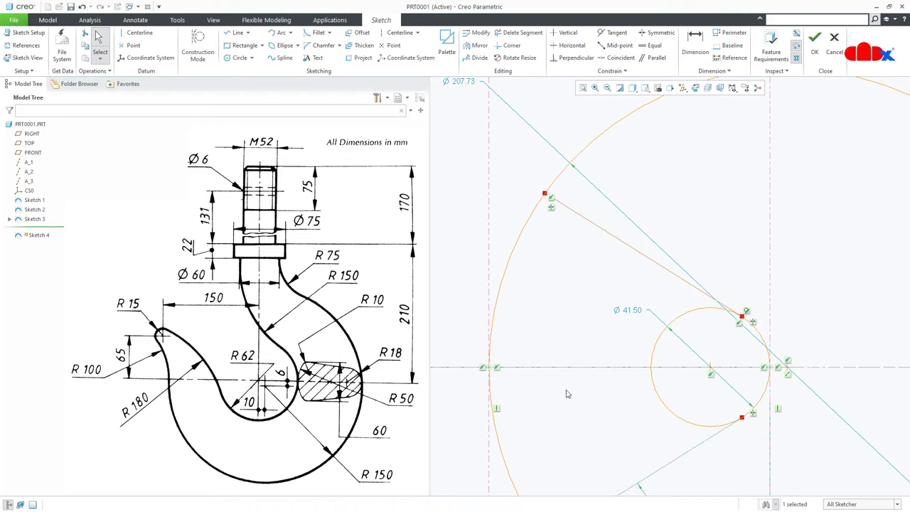
Trim the excess segments of both circles, leaving a closed wedge profile between the two reference points.
scroll(567, 394, "down", 3)
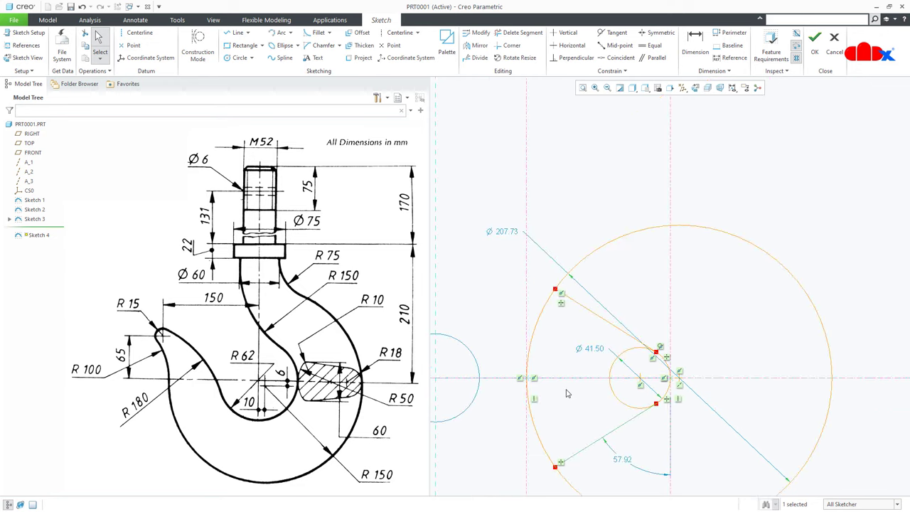
left_click(517, 33)
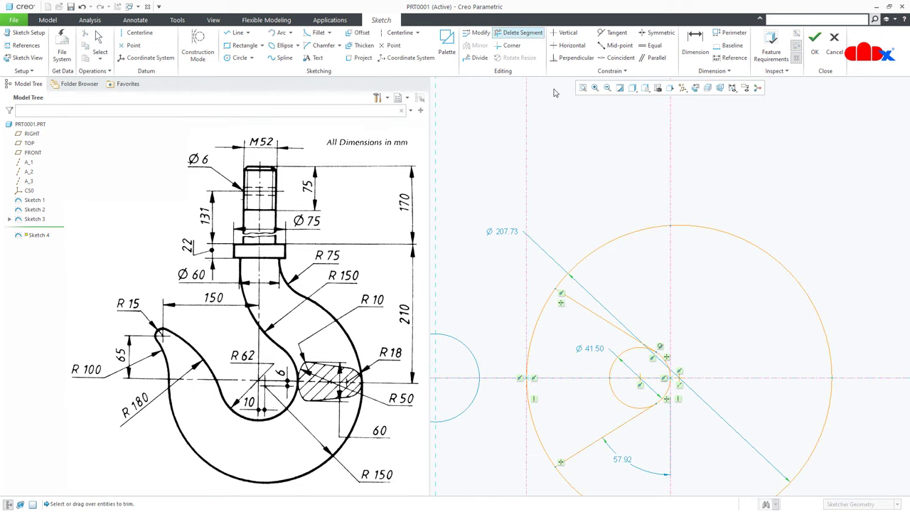
left_click(610, 243)
left_click(696, 230)
scroll(654, 195, "down", 1)
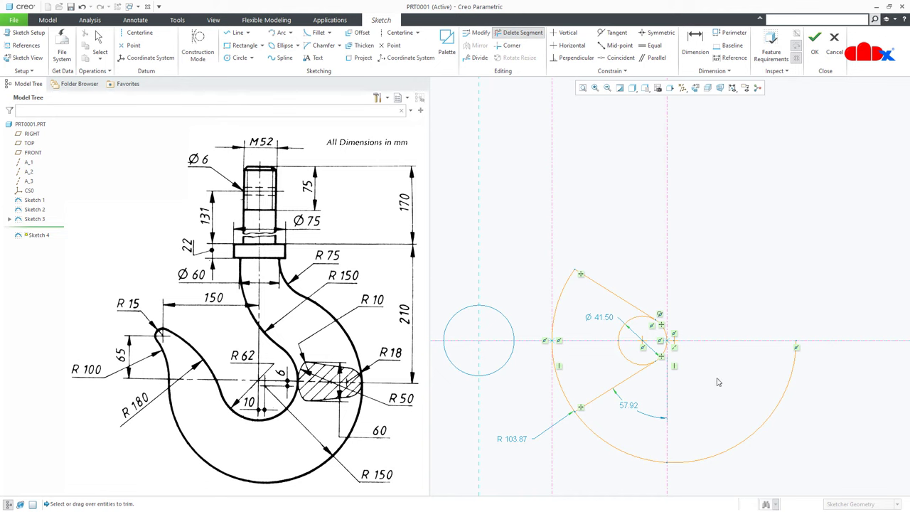
left_click(668, 459)
left_click(640, 452)
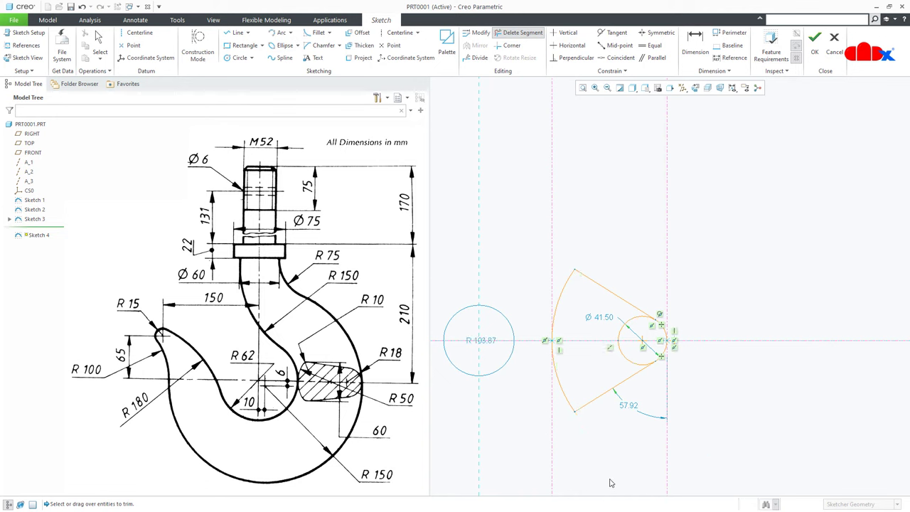
left_click(621, 355)
middle_click(614, 334)
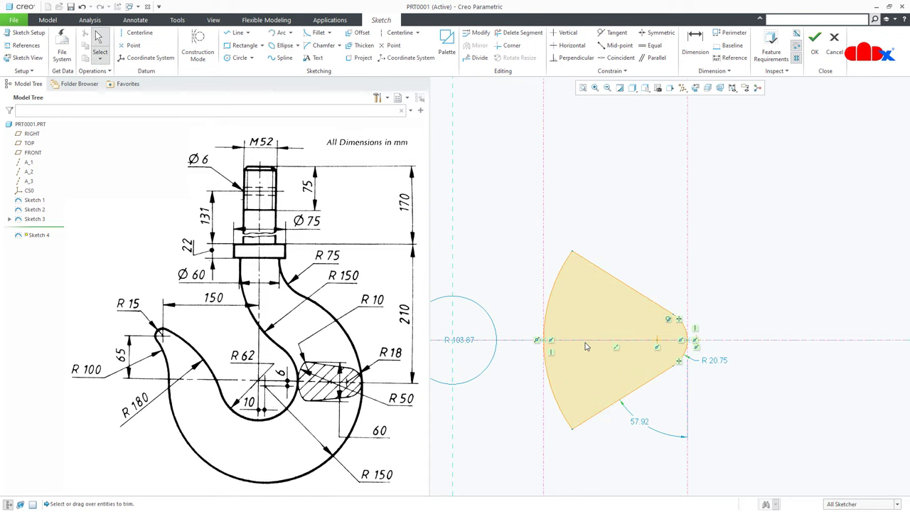
Fillet both corners where the large arc meets the slanted lines, with radii of about 15.7 mm and 14.4 mm.
scroll(587, 344, "up", 2)
right_click(585, 346)
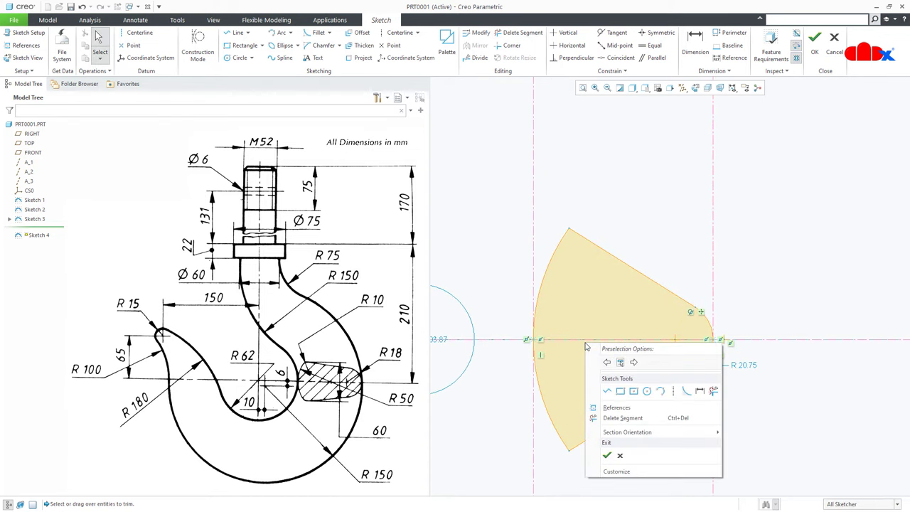
left_click(686, 391)
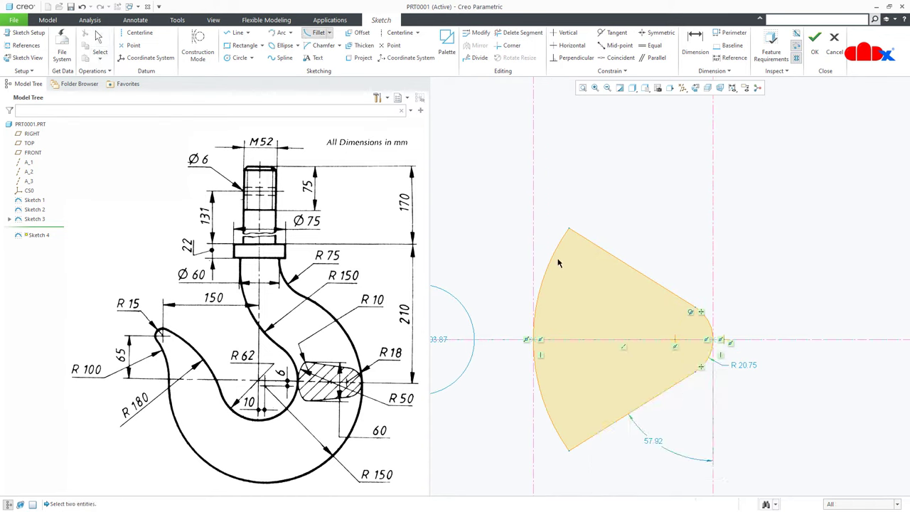
left_click(593, 245)
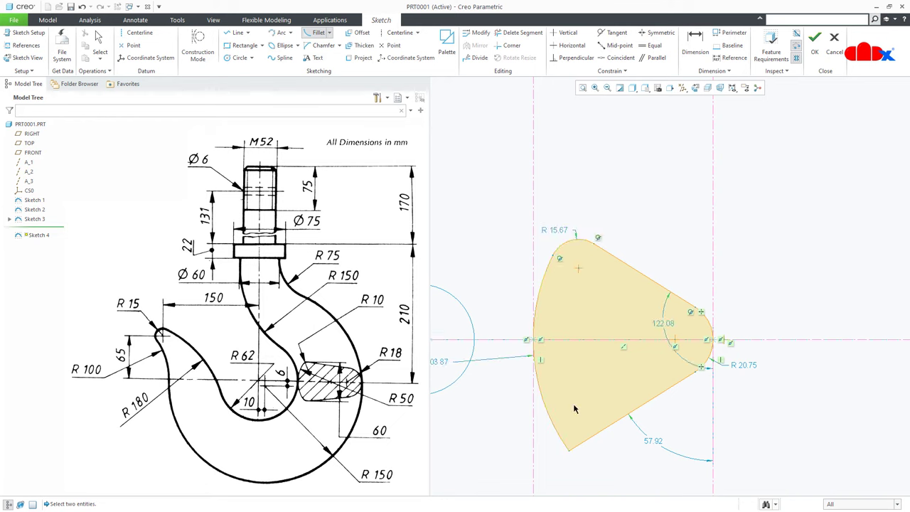
left_click(592, 438)
middle_click(630, 459)
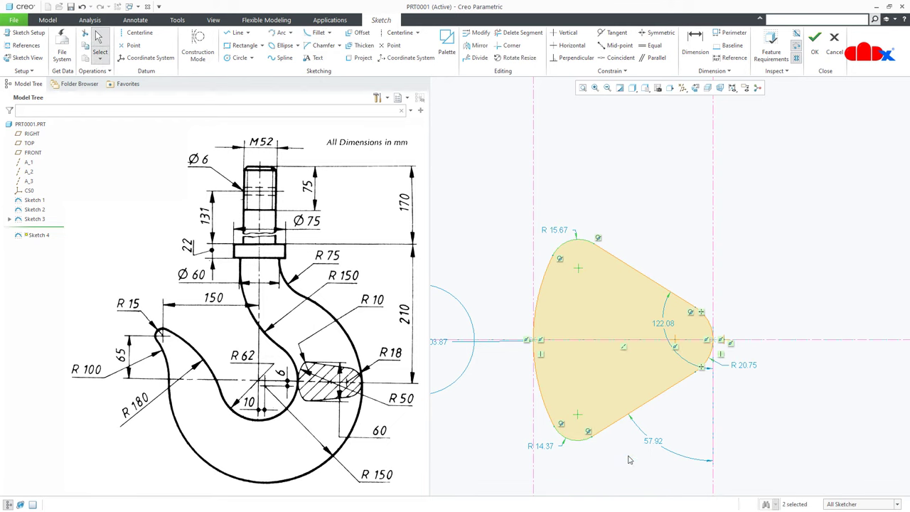
Make the two corner fillets equal and set their radius to 10 mm.
right_click(630, 459)
left_click(658, 309)
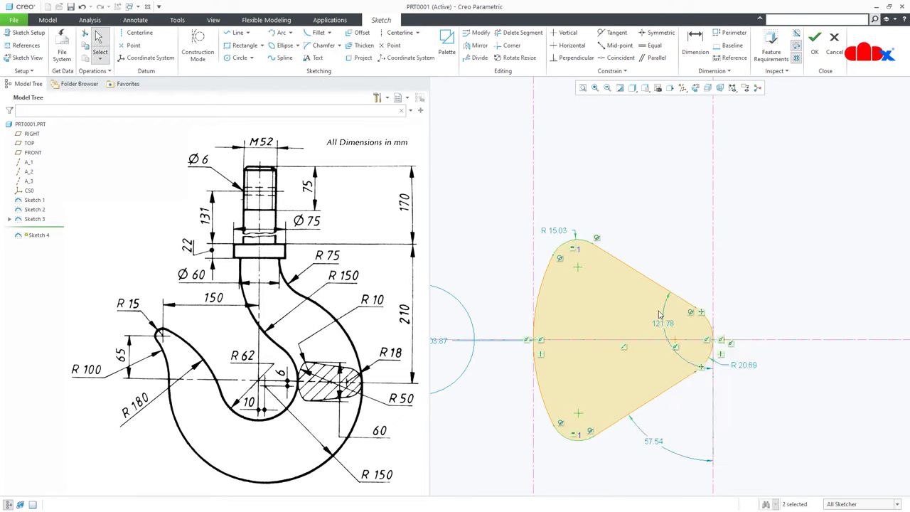
left_click(636, 458)
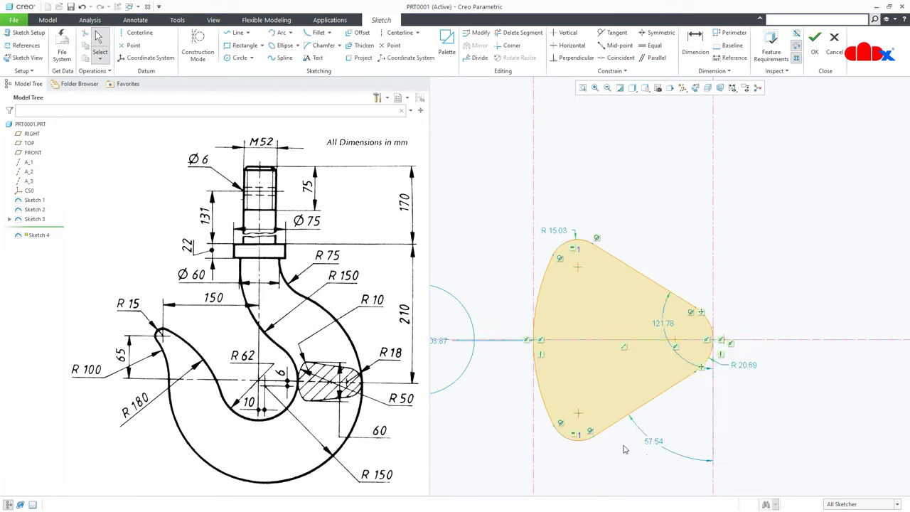
double_click(554, 231)
type("10")
key("Return")
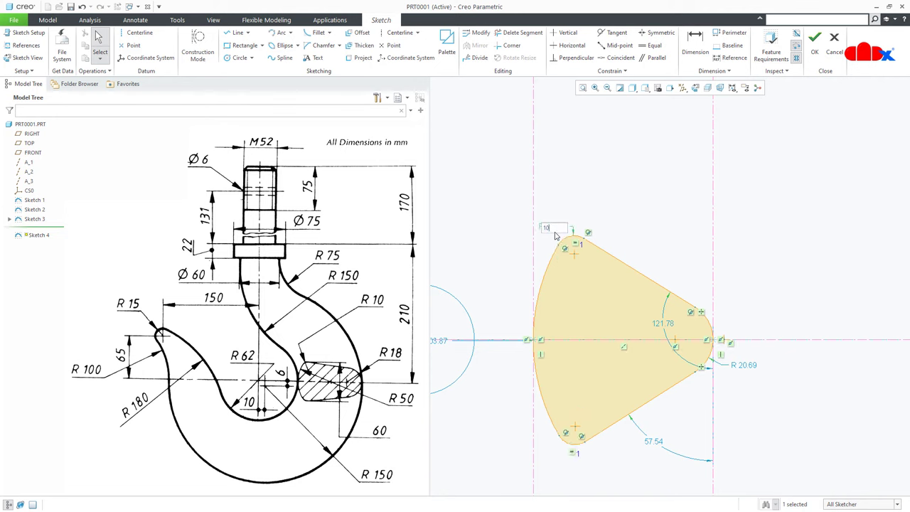
Constrain the two fillet centers symmetric about the horizontal centerline.
left_click(611, 445)
left_click(657, 33)
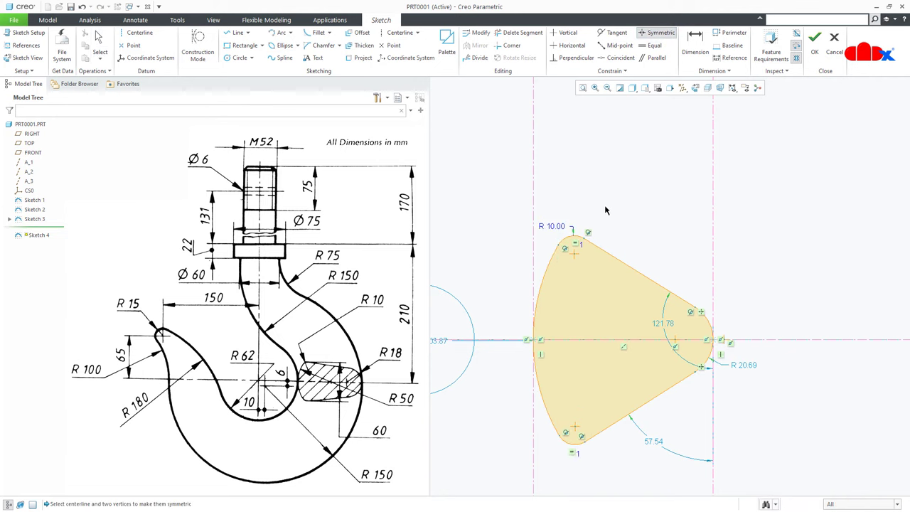
left_click(574, 254)
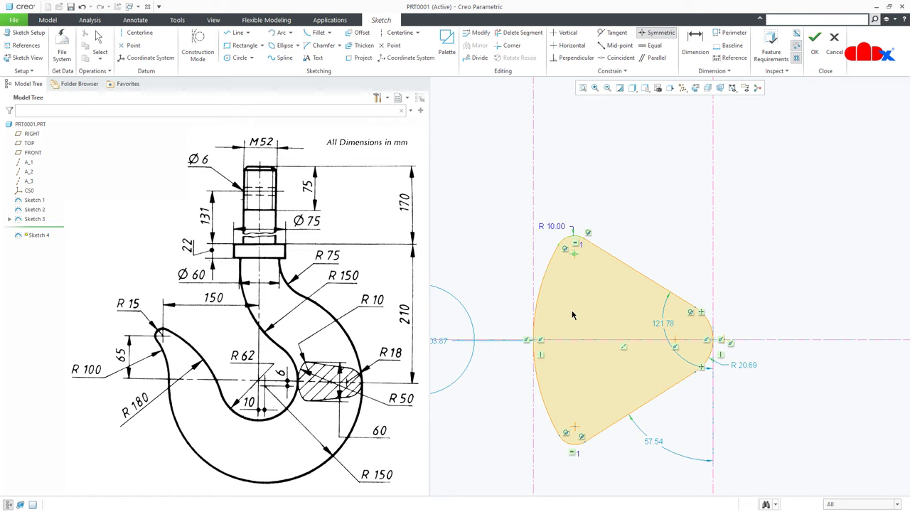
left_click(575, 426)
left_click(600, 345)
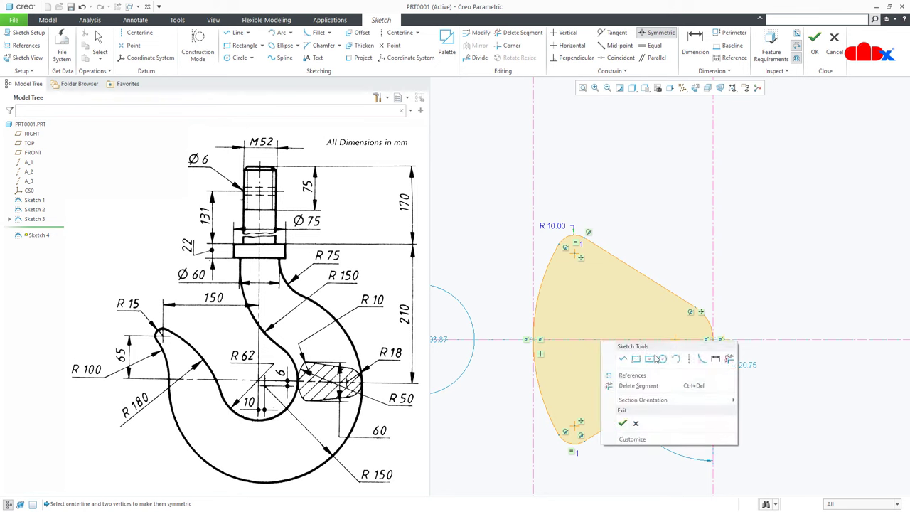
Dimension the profile's overall height across the two fillets as 60 mm.
left_click(719, 359)
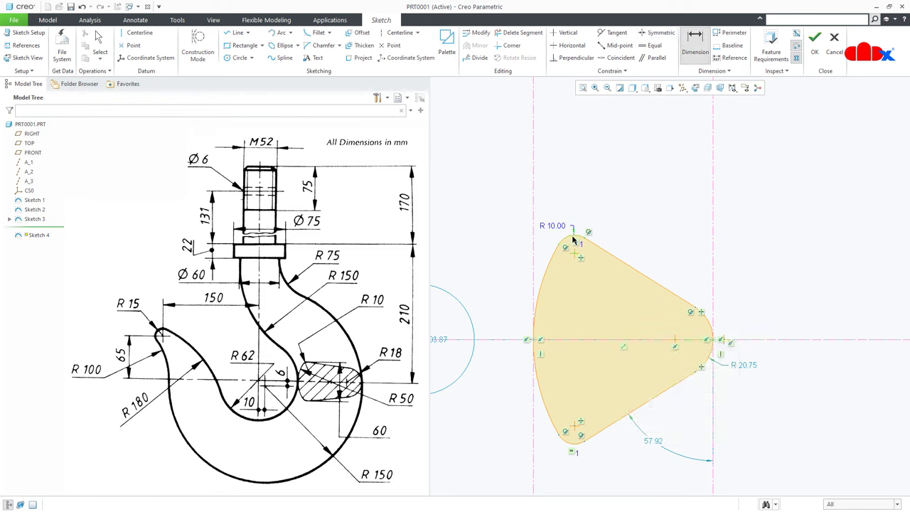
left_click(575, 238)
middle_click(508, 403)
type("60")
key("Return")
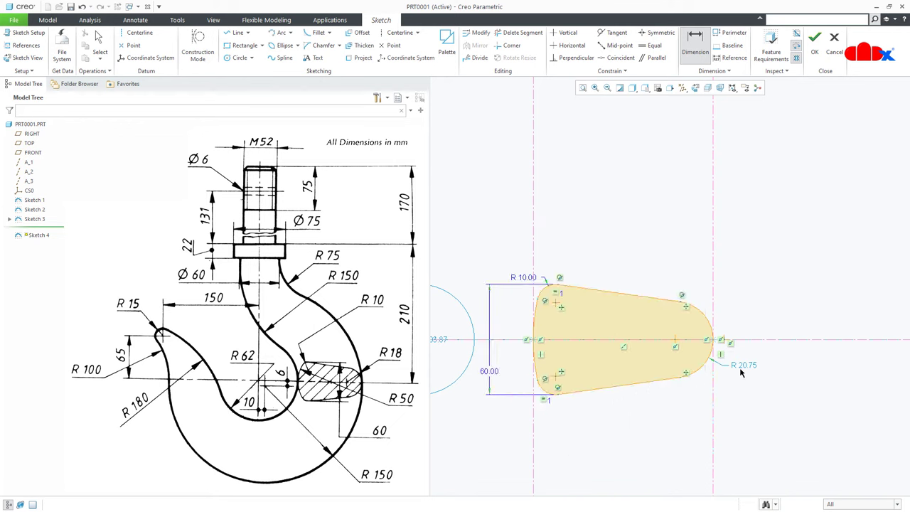
Set the outer end arc's radius to 18 mm and the inner large arc's radius to 50 mm.
double_click(744, 366)
type("18")
key("Return")
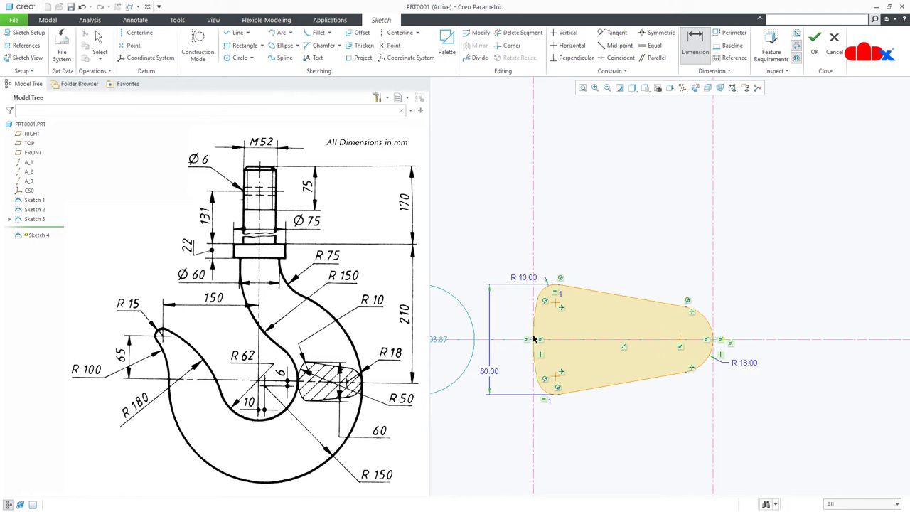
double_click(508, 332)
type("50")
key("Return")
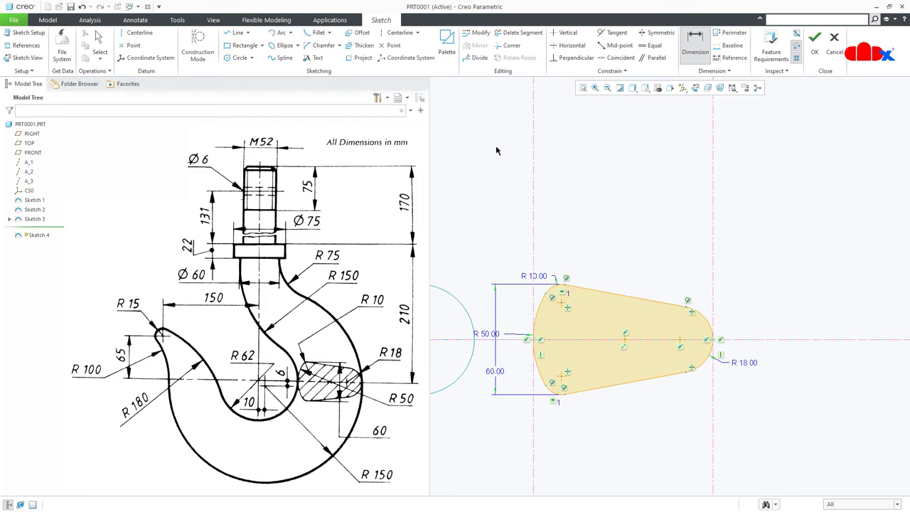
Divide the R50 and R18 arcs at the inner and outer reference points on the horizontal centerline.
left_click(478, 58)
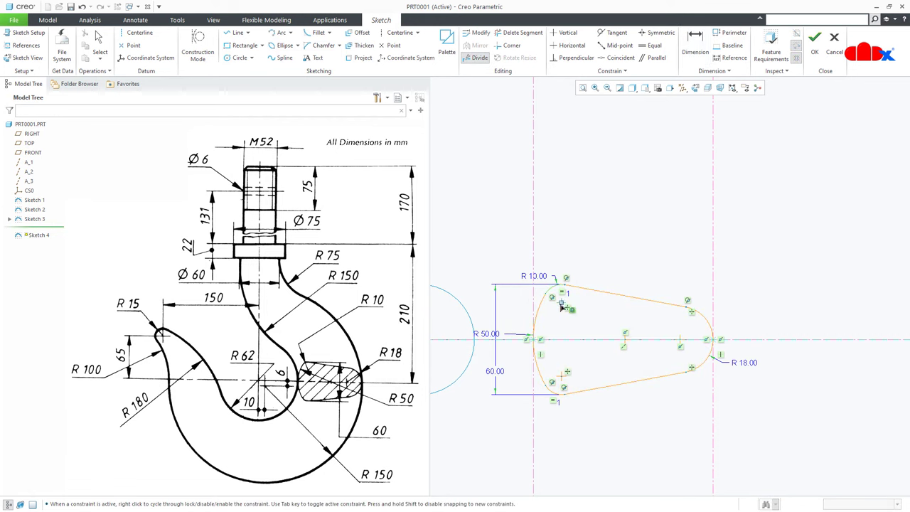
left_click(539, 343)
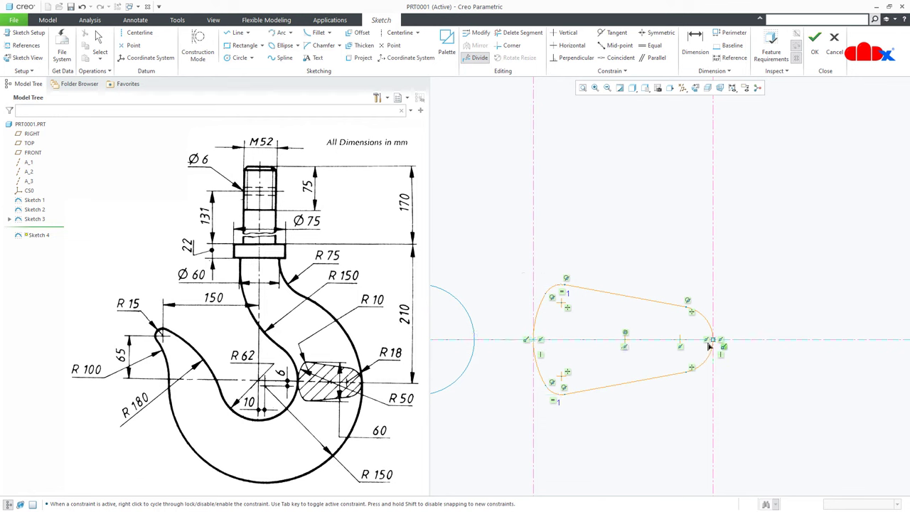
middle_click(760, 370)
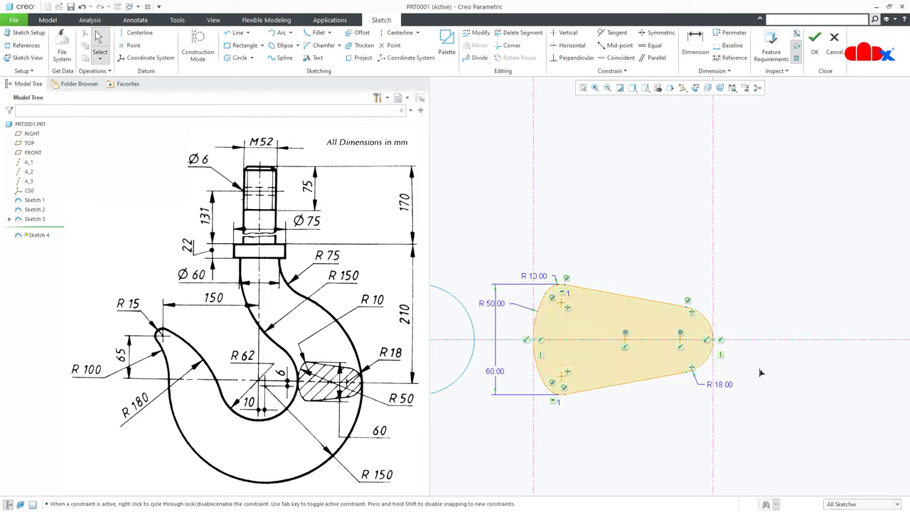
left_click(714, 344)
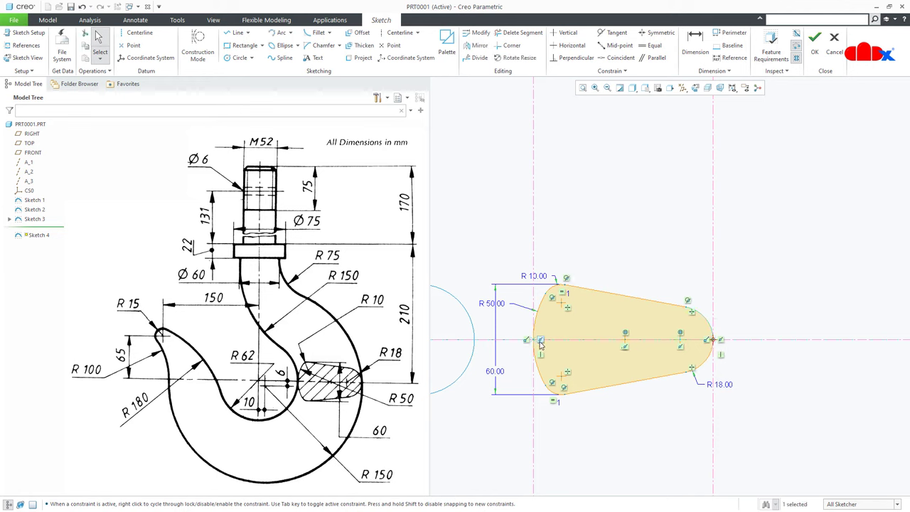
left_click(739, 409)
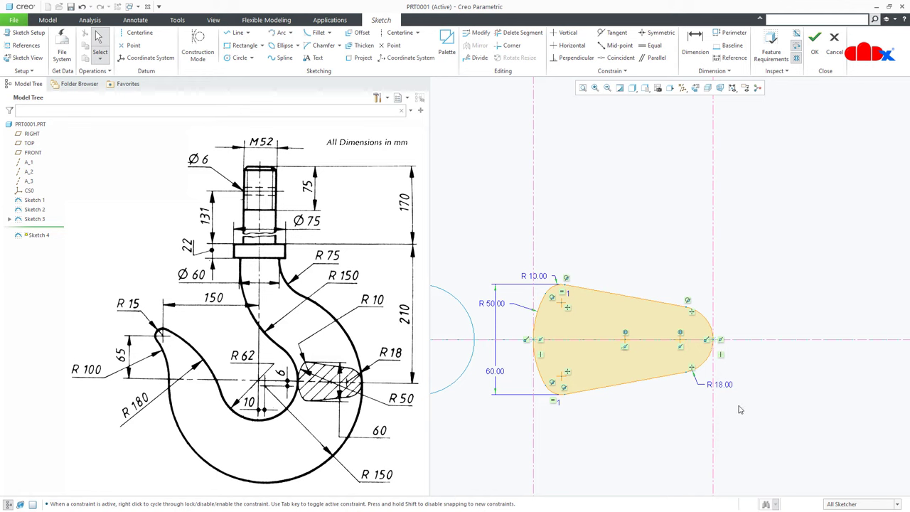
Finish the hook's cross-section sketch and return the model to its default orientation.
left_click(818, 54)
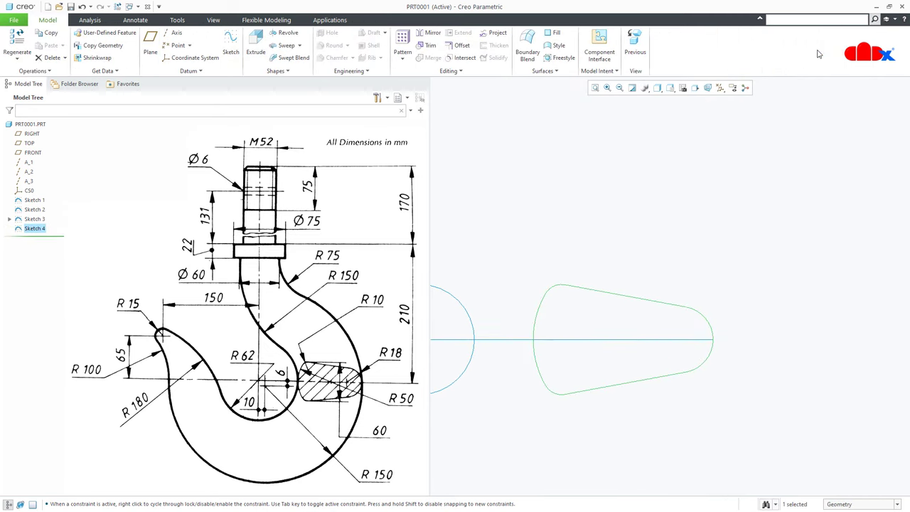
left_click(766, 396)
key("ctrl+d")
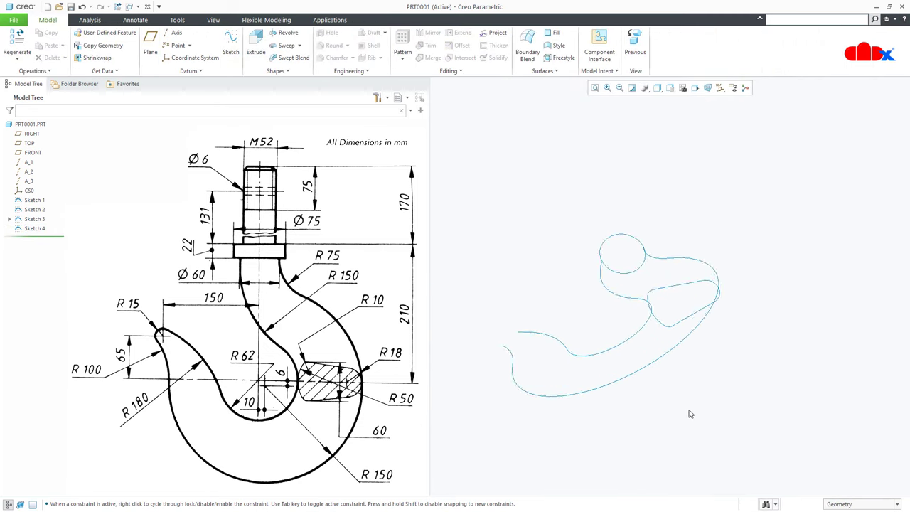
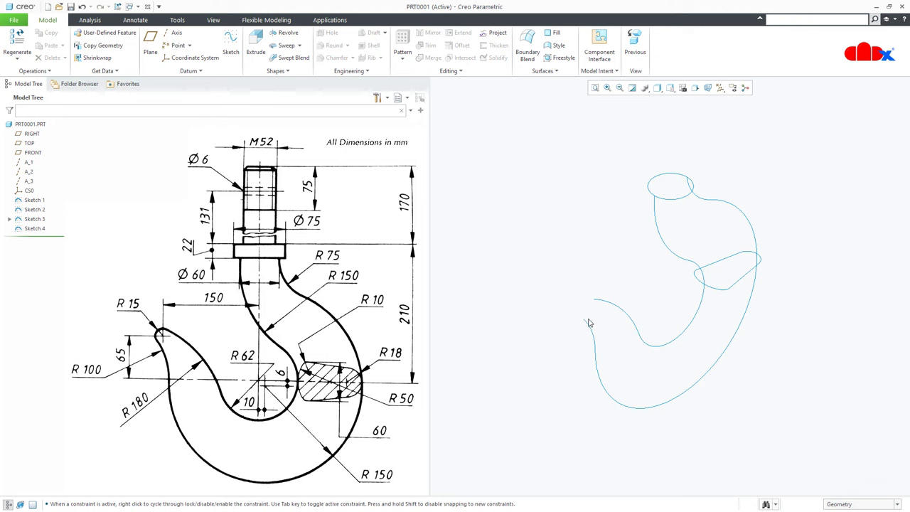
Start a Revolve with its section sketched on the RIGHT plane, facing the sketch and with datum points displayed.
left_click(284, 33)
left_click(32, 134)
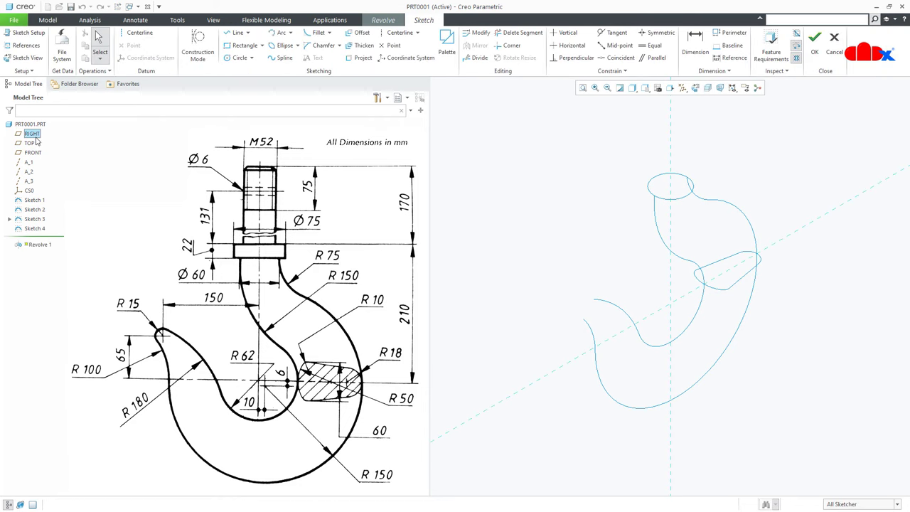
left_click(695, 88)
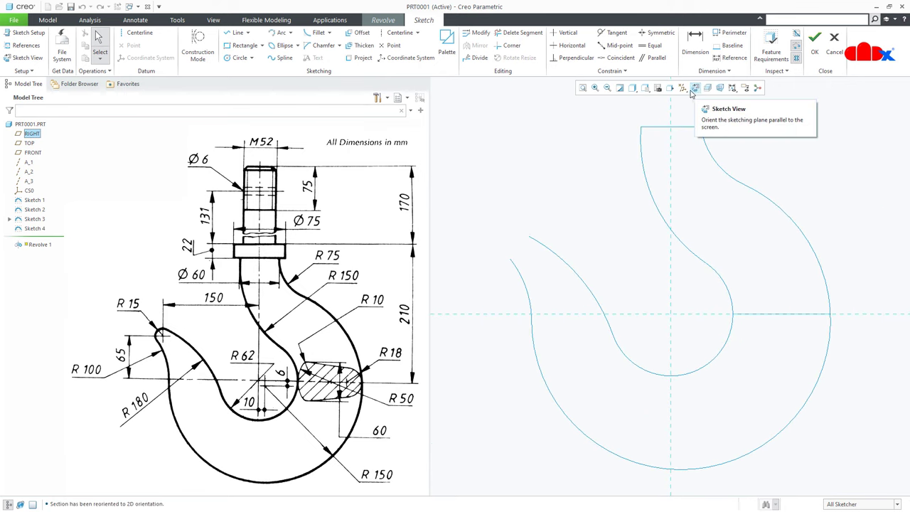
left_click(683, 87)
left_click(684, 120)
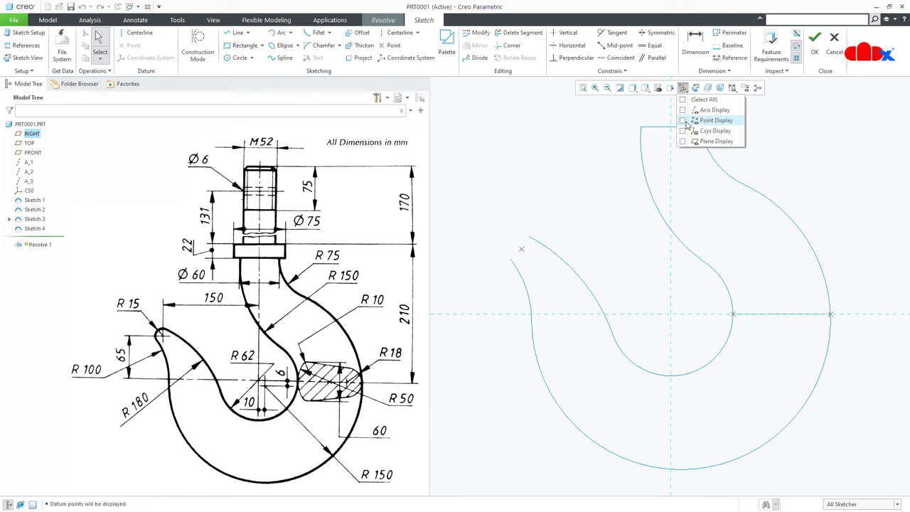
left_click(684, 121)
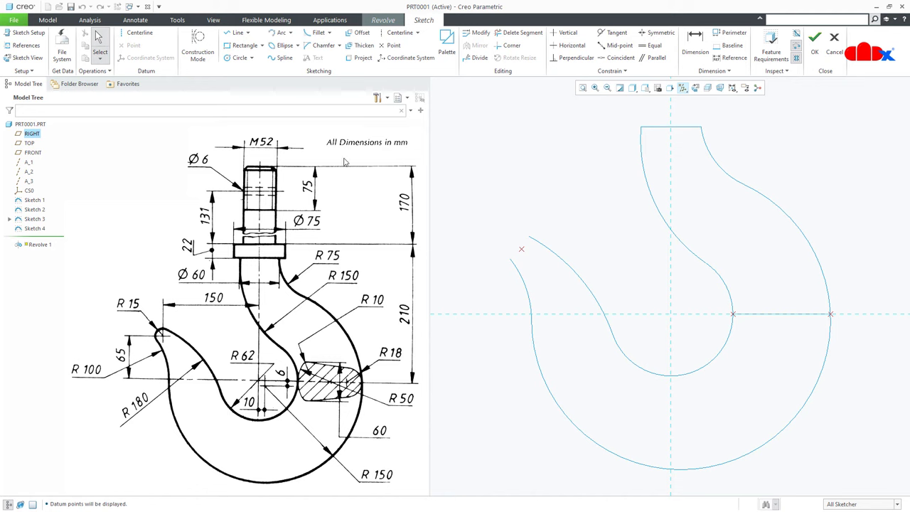
Add the hook tip's center point and the open ends of the inner and outer profile curves as sketch references.
left_click(27, 45)
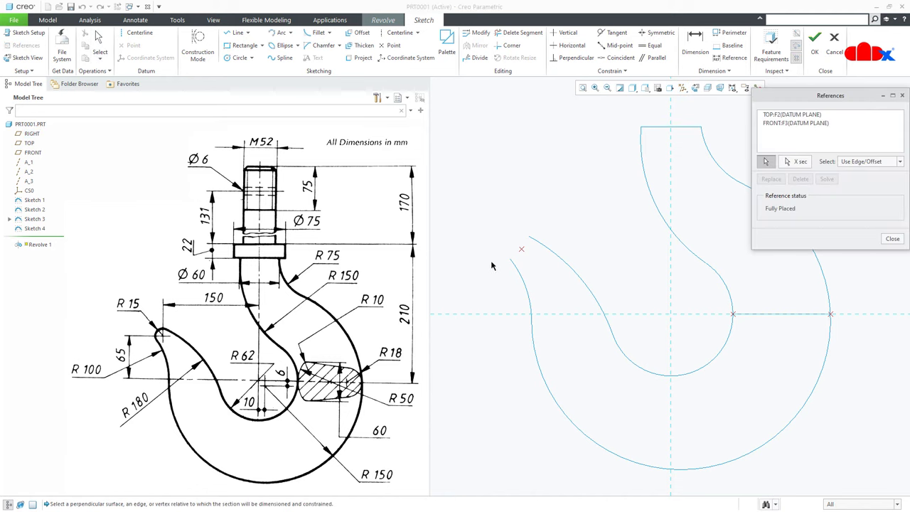
left_click(523, 250)
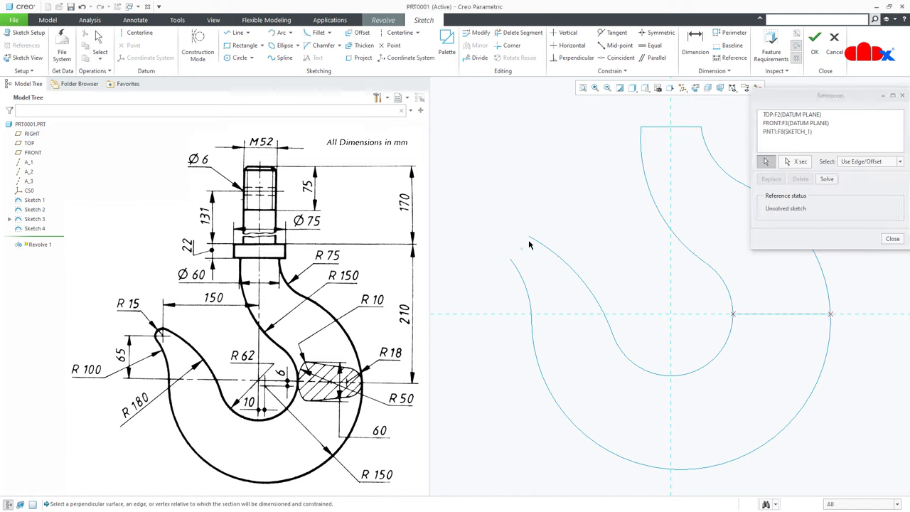
left_click(529, 239)
left_click(526, 265)
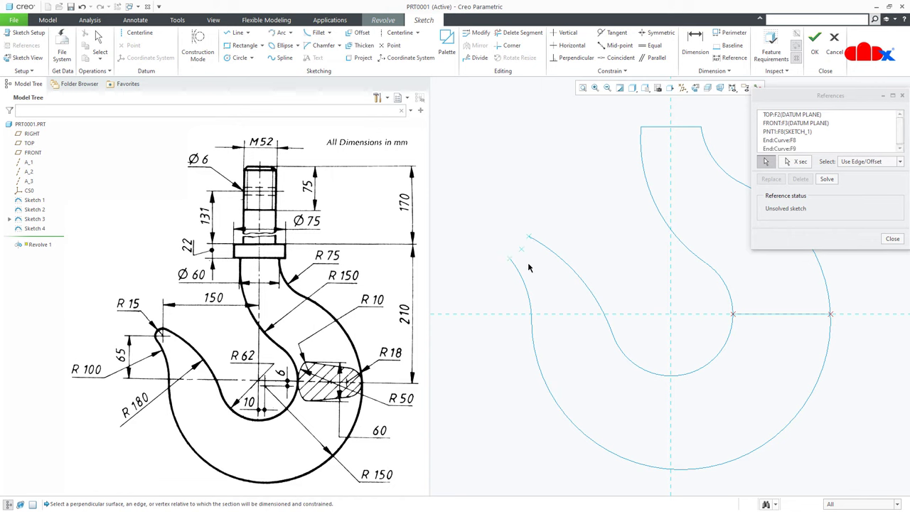
middle_click(539, 272)
Draw a line joining the two open curve ends at the hook tip and convert it to construction geometry.
right_click(539, 272)
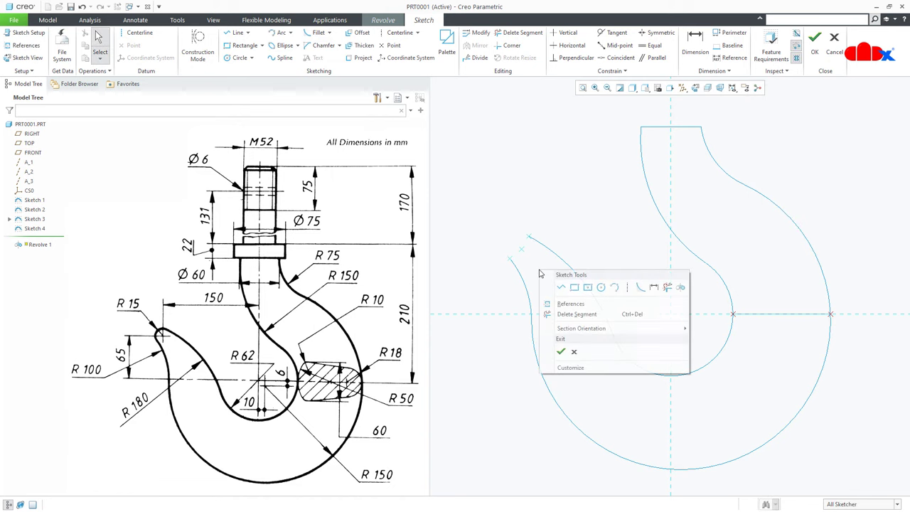
left_click(561, 288)
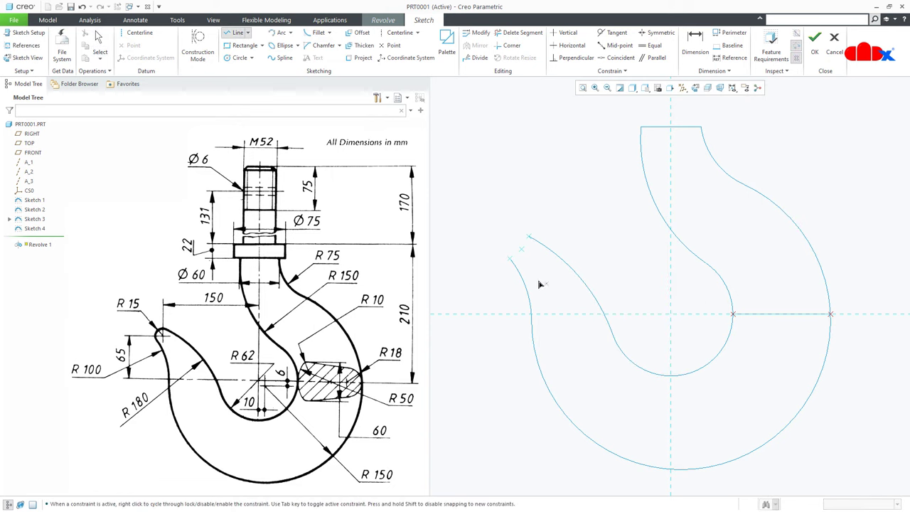
scroll(515, 255, "up", 5)
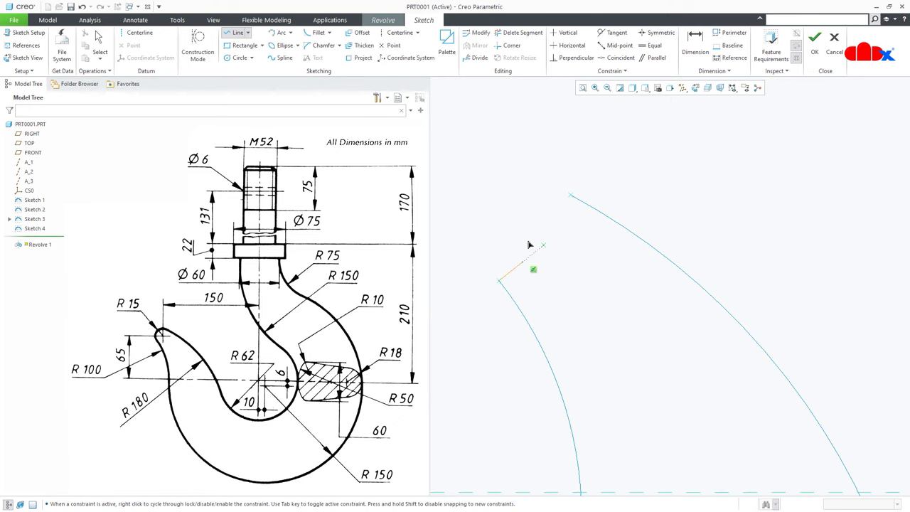
left_click(570, 192)
left_click(499, 279)
middle_click(590, 230)
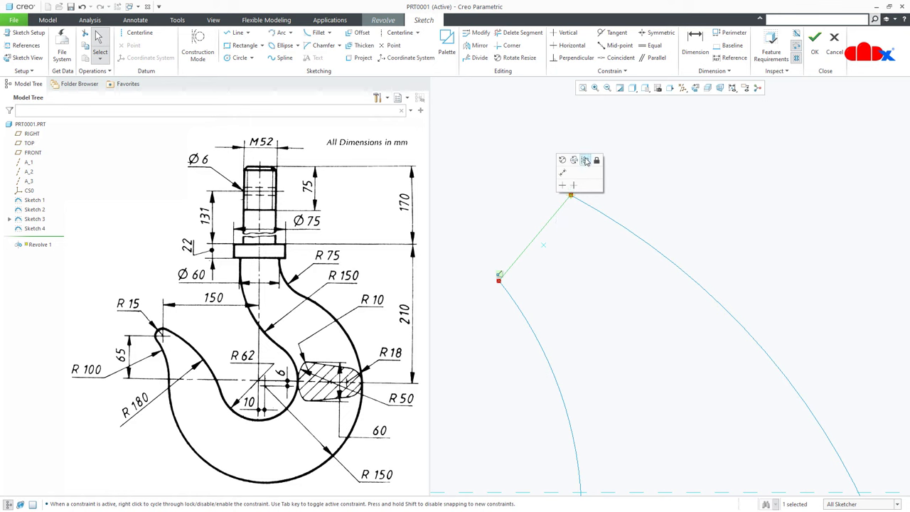
left_click(581, 159)
Add an axis centerline through the tip's center point, perpendicular to the construction line.
left_click(139, 33)
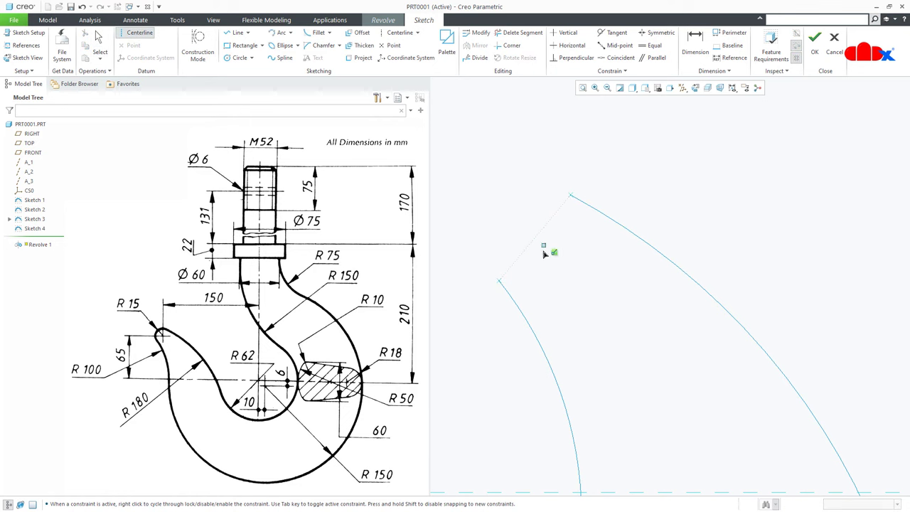
left_click(524, 233)
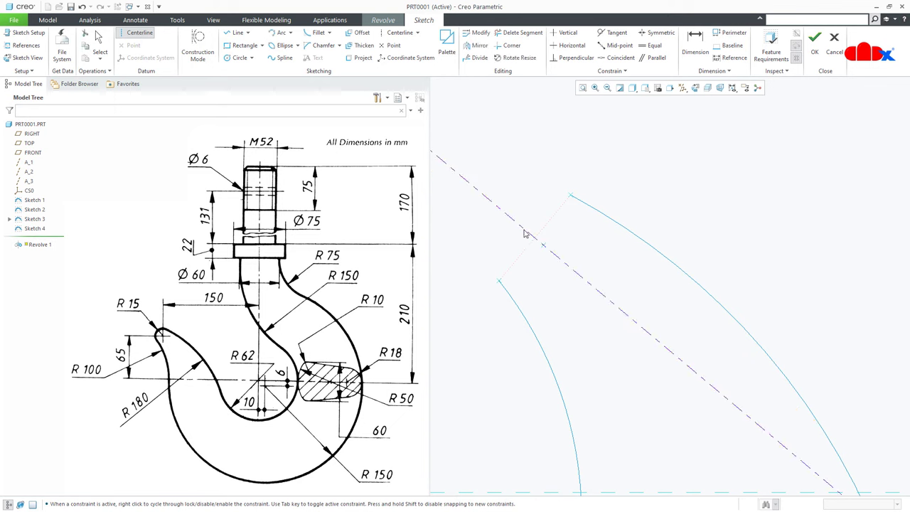
middle_click(539, 273)
left_click(541, 287)
scroll(609, 323, "up", 4)
scroll(601, 322, "down", 5)
Draw a circle centered on the tip's reference point and passing through the inner profile curve's open end.
right_click(587, 318)
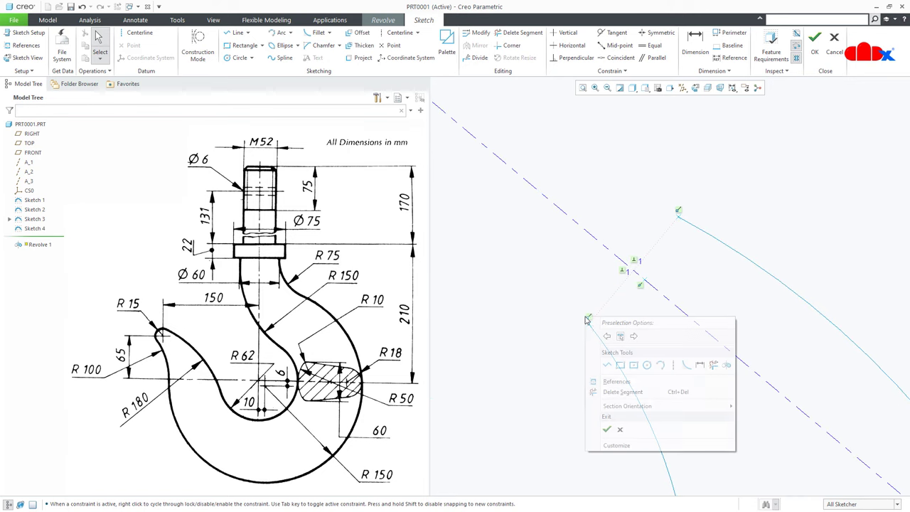
left_click(647, 365)
left_click(644, 279)
left_click(674, 222)
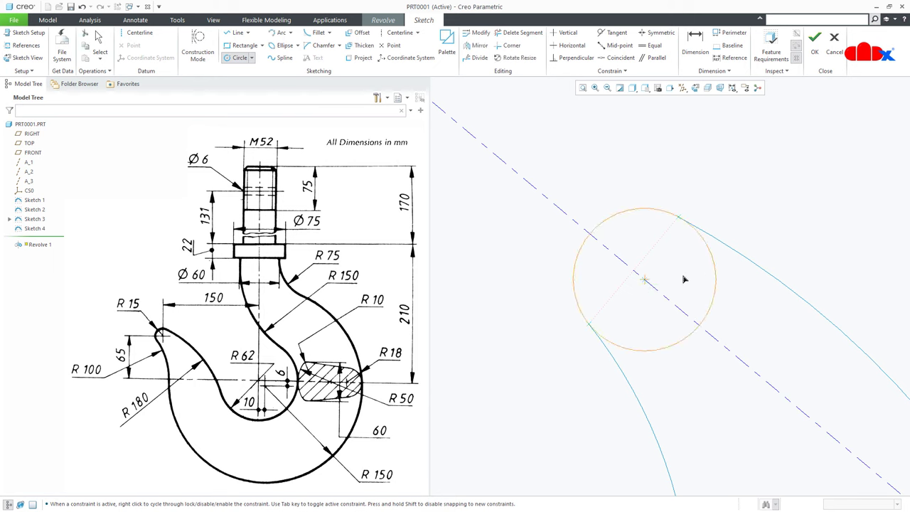
middle_click(689, 364)
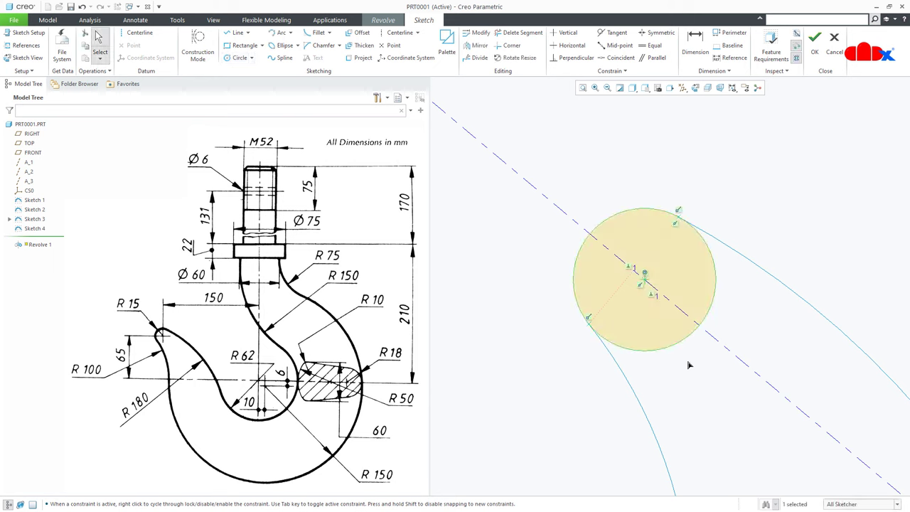
Trim the circle to the arc between the inner curve's end and the centerline on the outer side of the tip.
left_click(521, 32)
left_click_drag(677, 290, 738, 330)
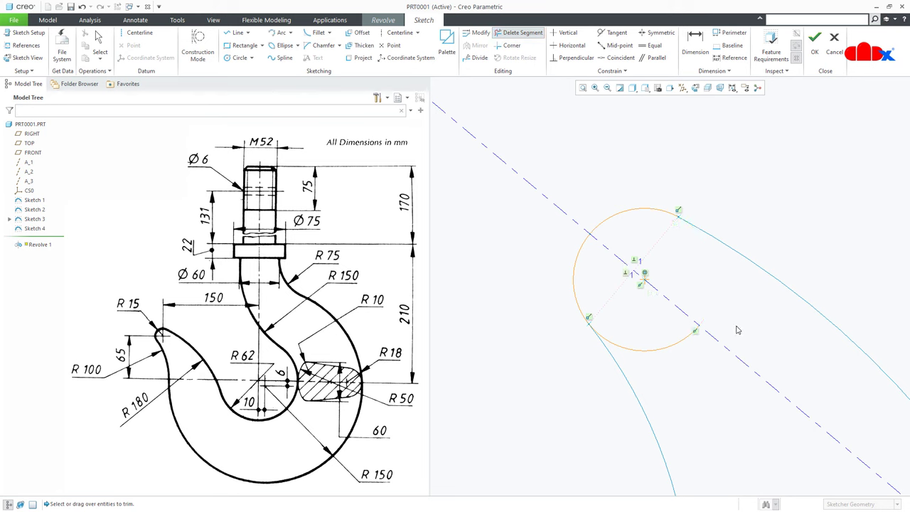
left_click_drag(668, 333, 693, 378)
left_click_drag(608, 297, 543, 303)
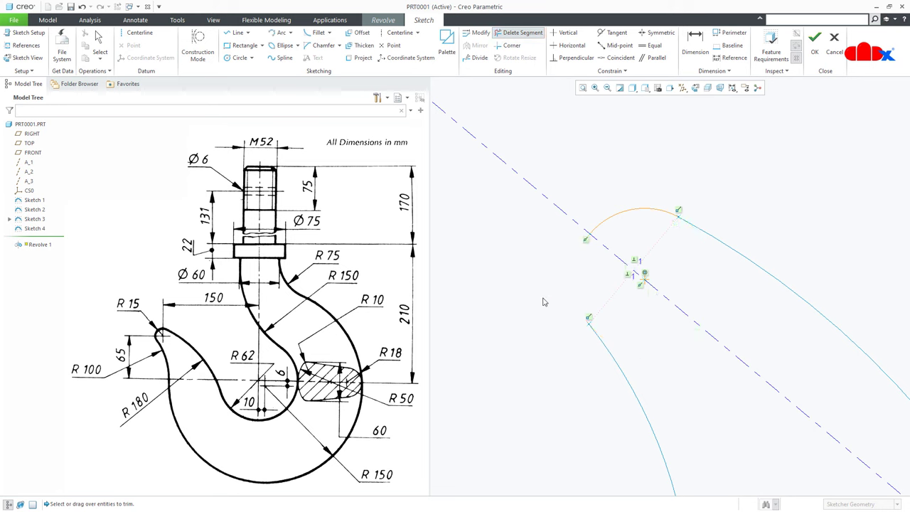
middle_click(654, 344)
Finish the section and revolve the open arc 360° as a surface to form the rounded hook tip.
right_click(654, 341)
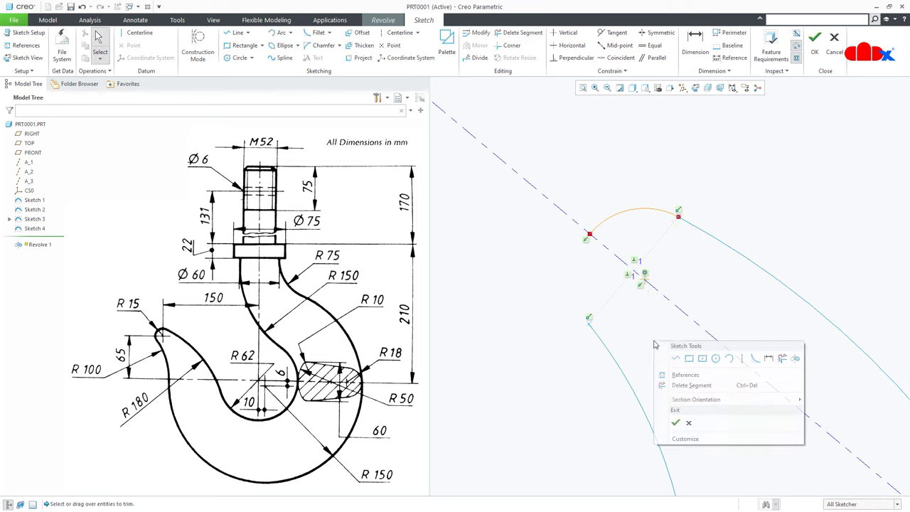
left_click(676, 424)
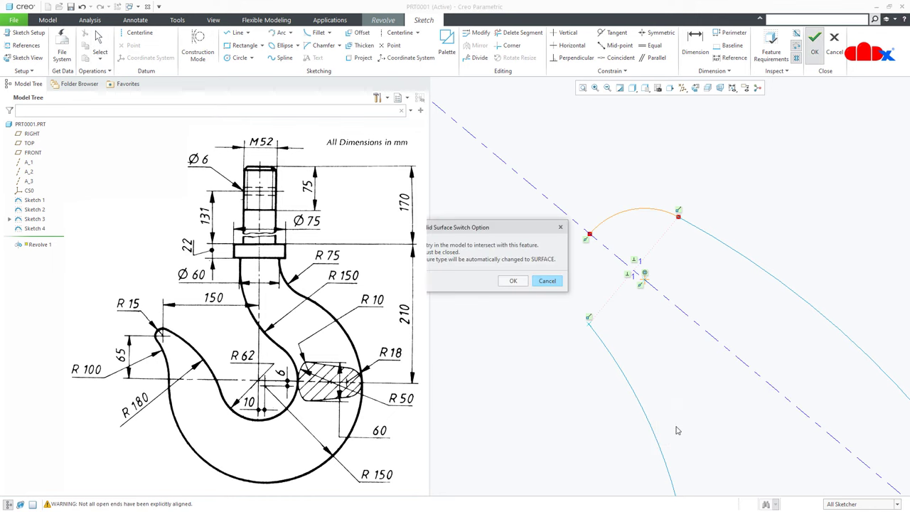
left_click(515, 282)
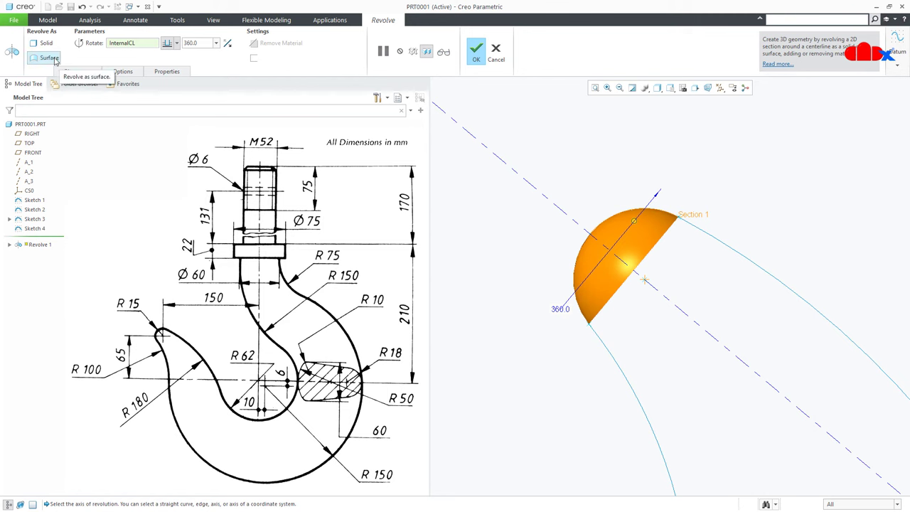
left_click(442, 51)
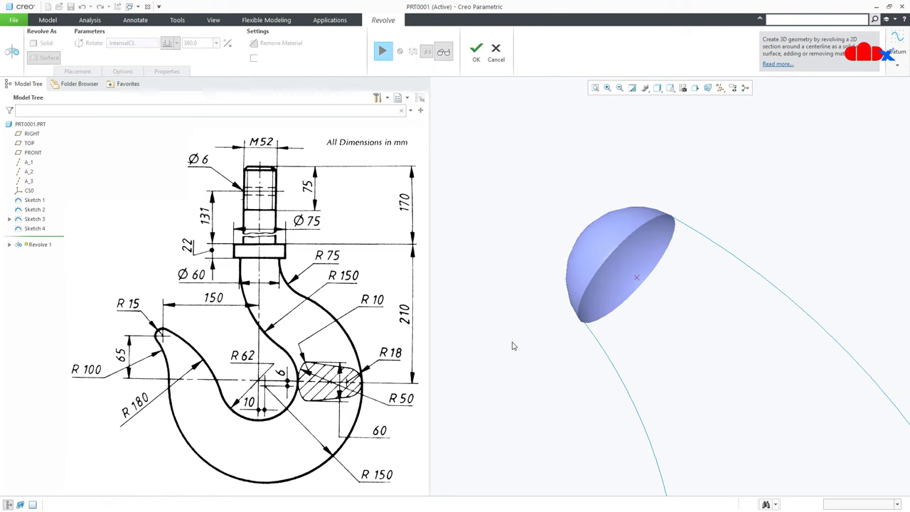
left_click(477, 51)
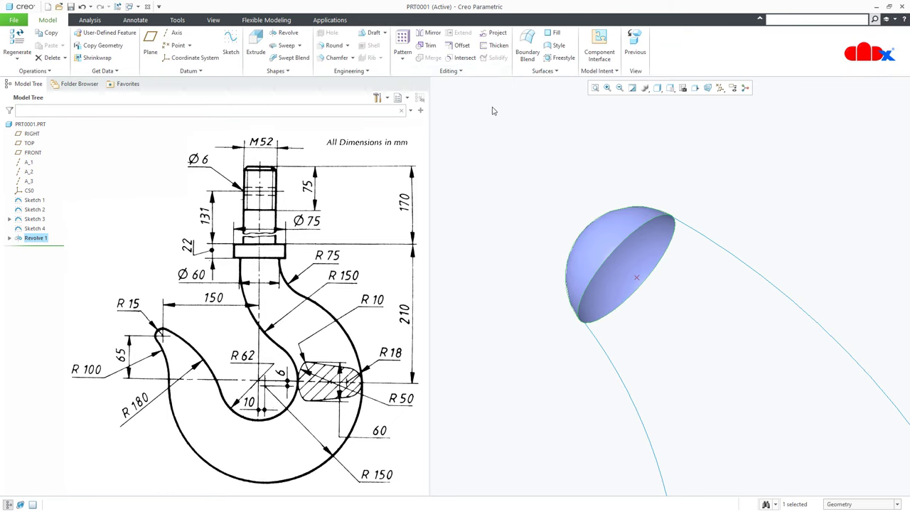
left_click(516, 356)
key("ctrl+d")
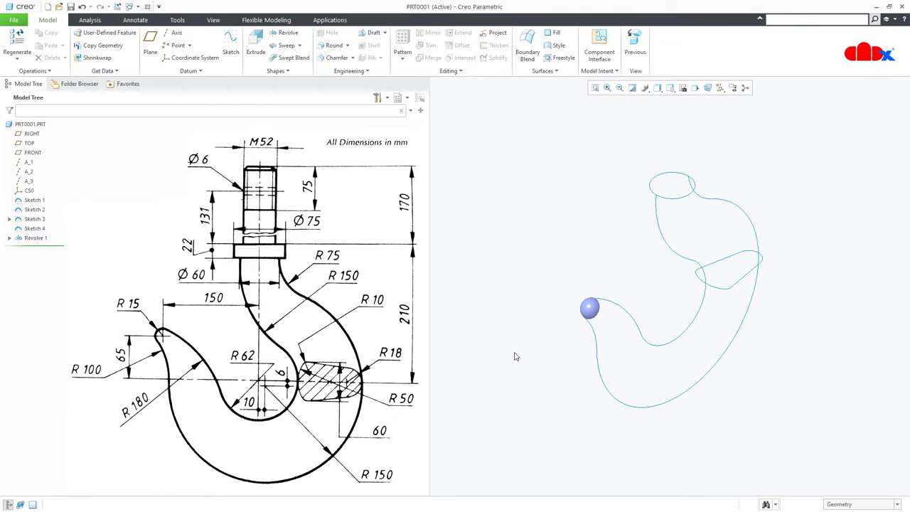
left_click(657, 352)
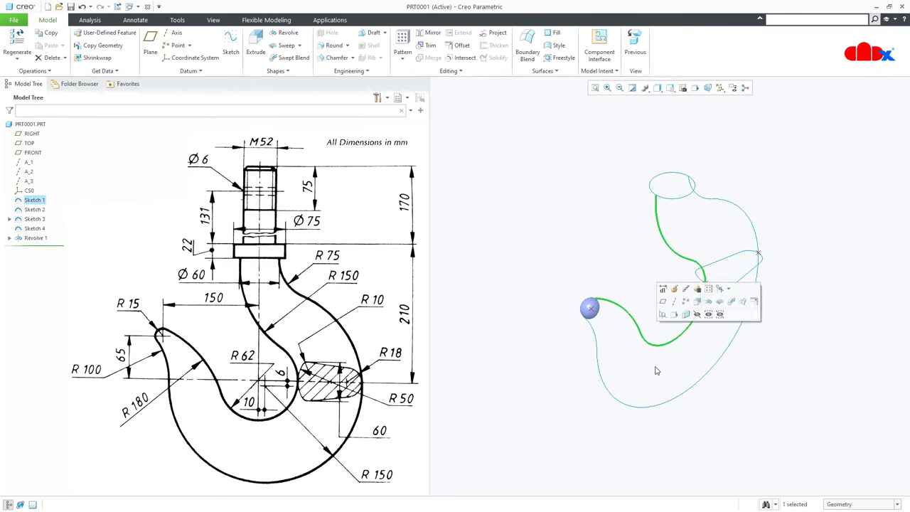
left_click(660, 408)
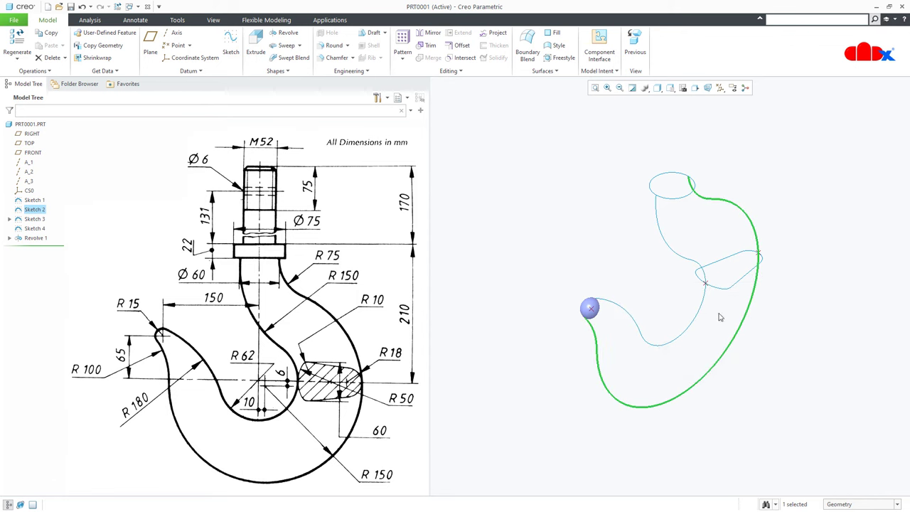
left_click(725, 411)
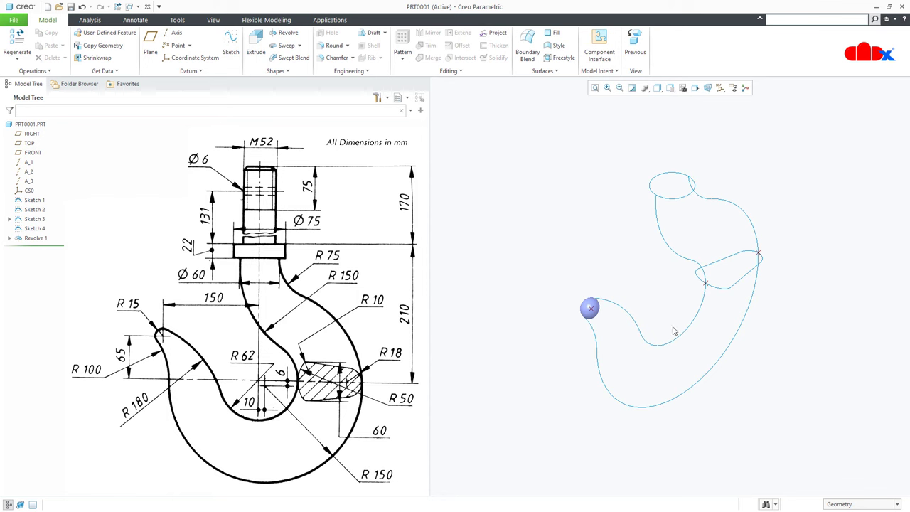
Start a boundary blend with the neck circle, the middle section and the revolved tip's open edge as first-direction chains.
left_click(529, 49)
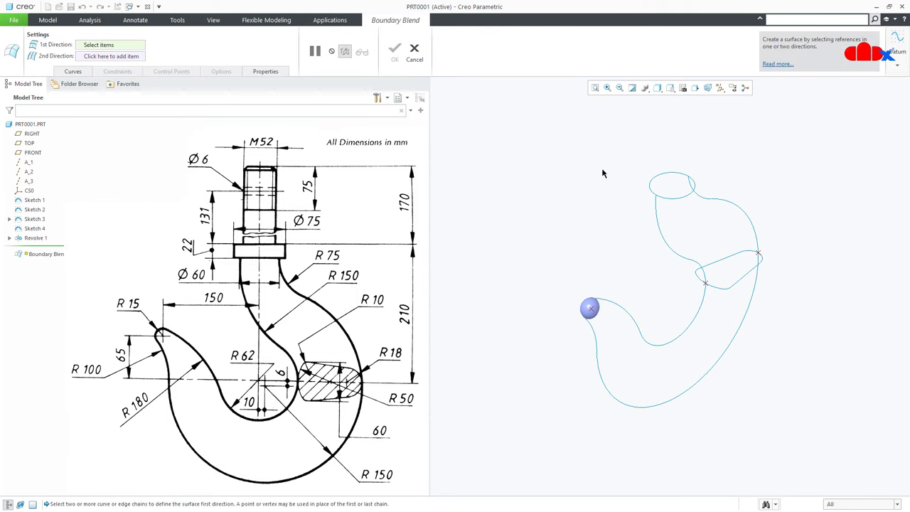
left_click(670, 198)
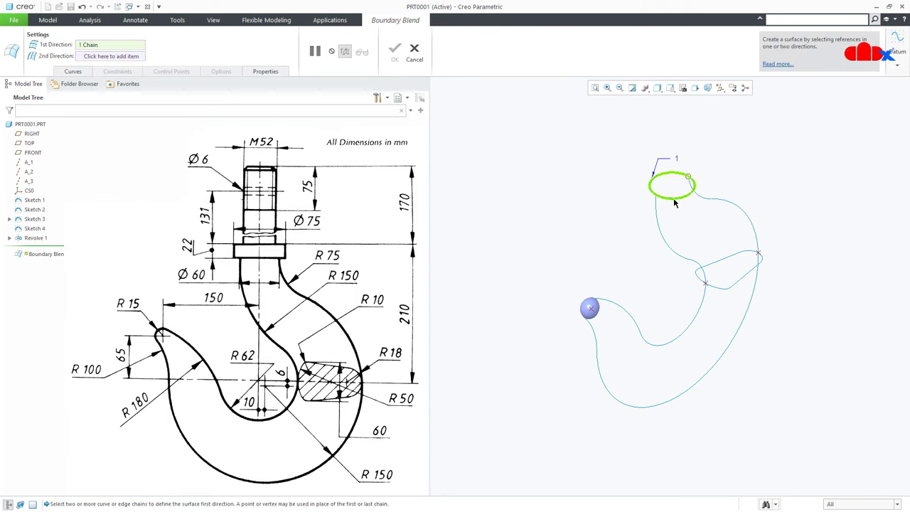
left_click(716, 260, "ctrl")
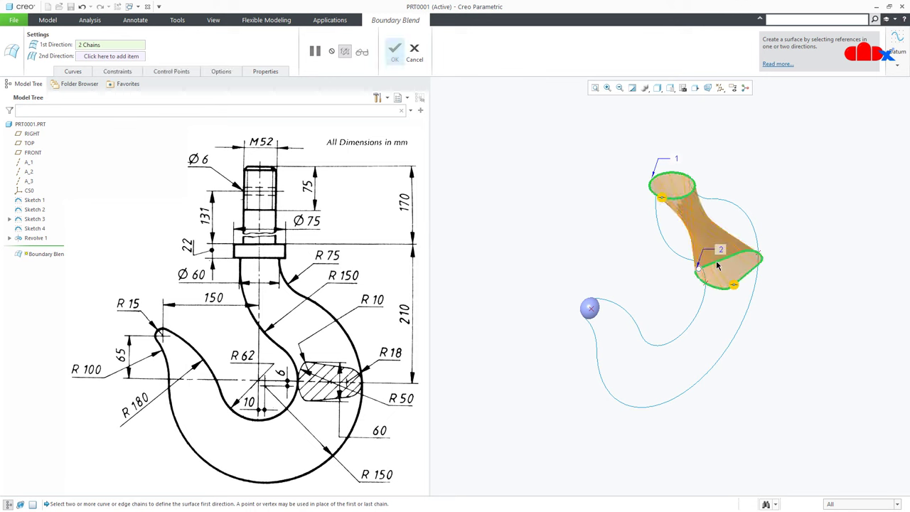
scroll(595, 305, "down", 6)
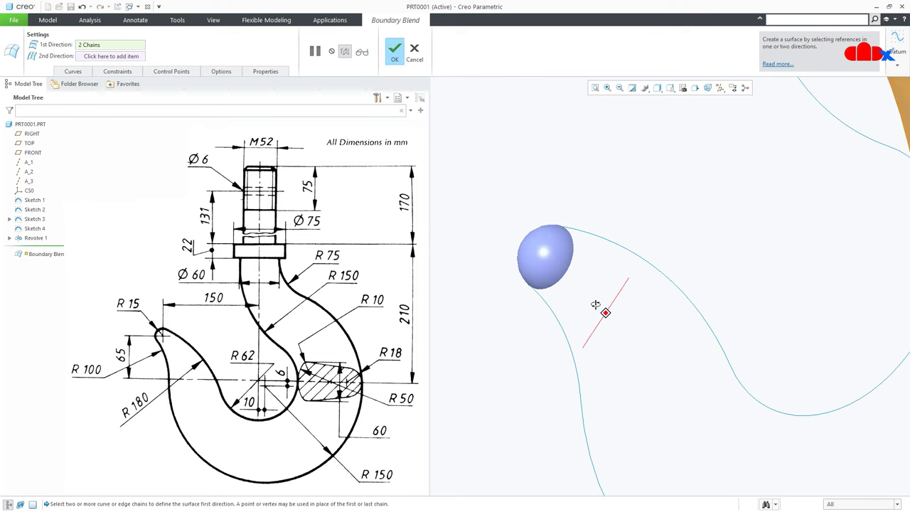
middle_click_drag(558, 283, 533, 275)
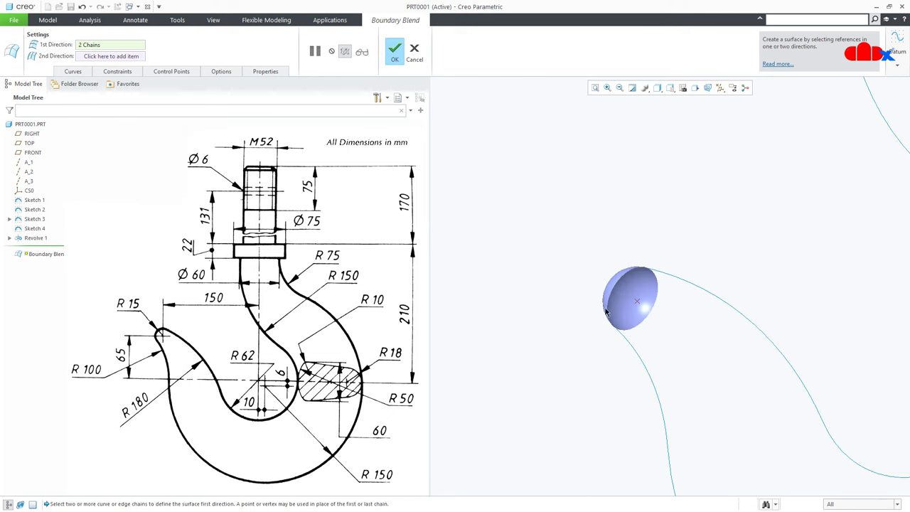
left_click(639, 324)
left_click(639, 323, "ctrl")
key("ctrl+d")
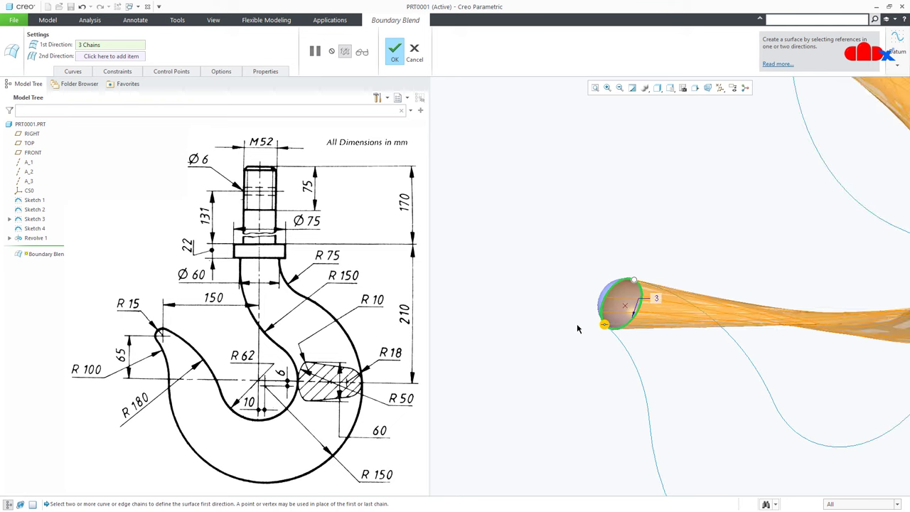
Add the inner and outer hook profile curves as the blend's second-direction chains.
middle_click_drag(639, 351, 657, 359)
scroll(669, 349, "down", 5)
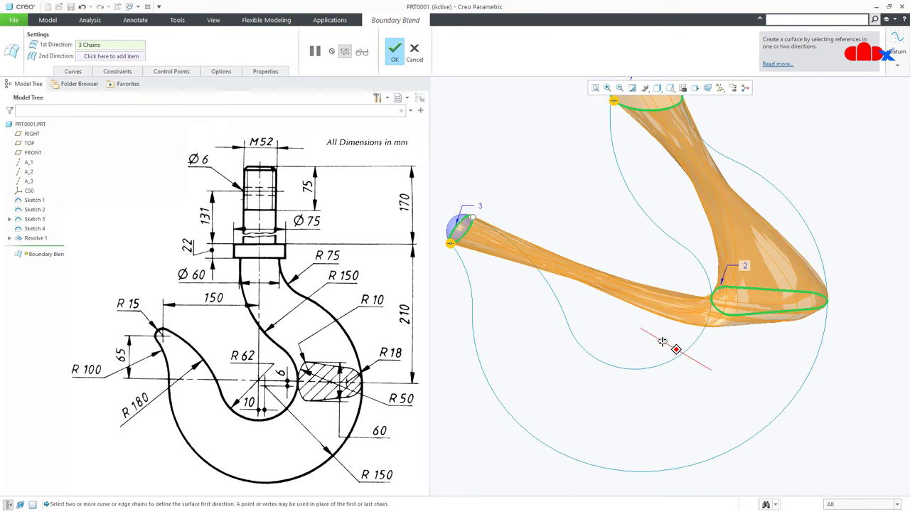
left_click(114, 56)
left_click(576, 344)
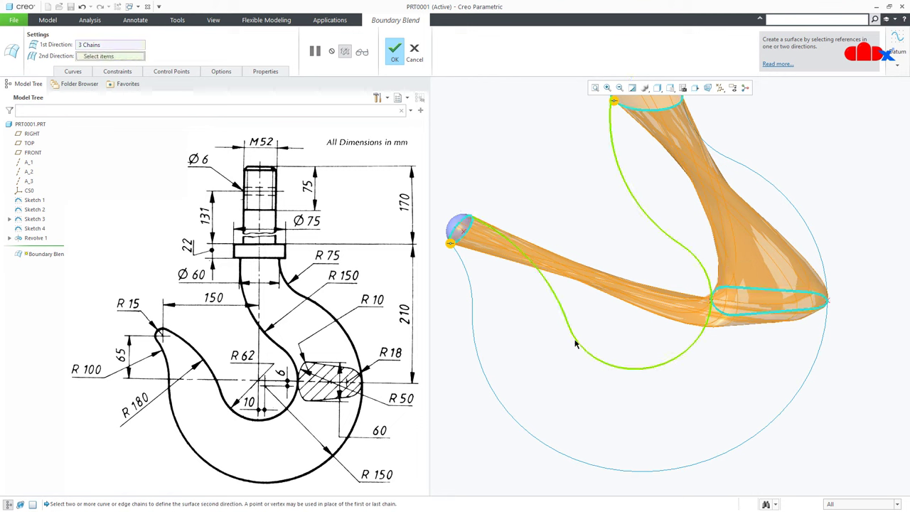
left_click(532, 435, "ctrl")
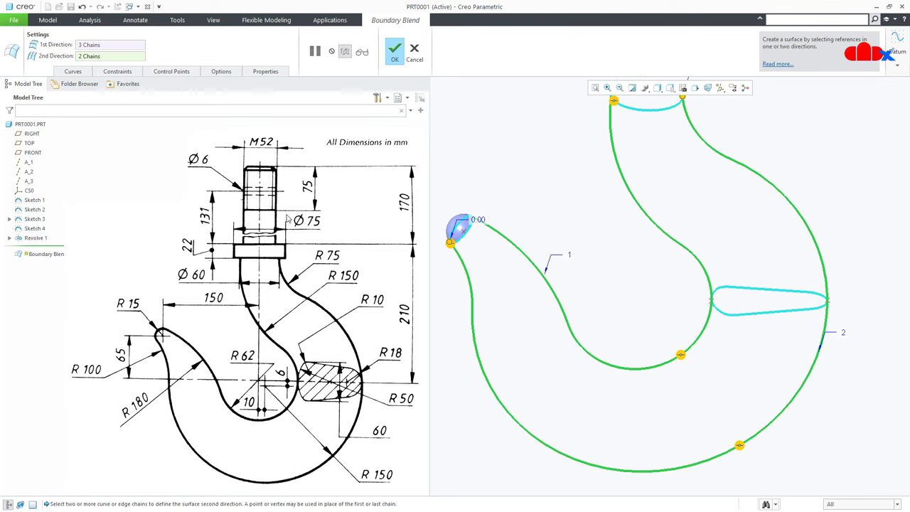
Define the blend's first control point set through the outer-profile points on the neck circle, middle section and tip edge.
left_click(174, 72)
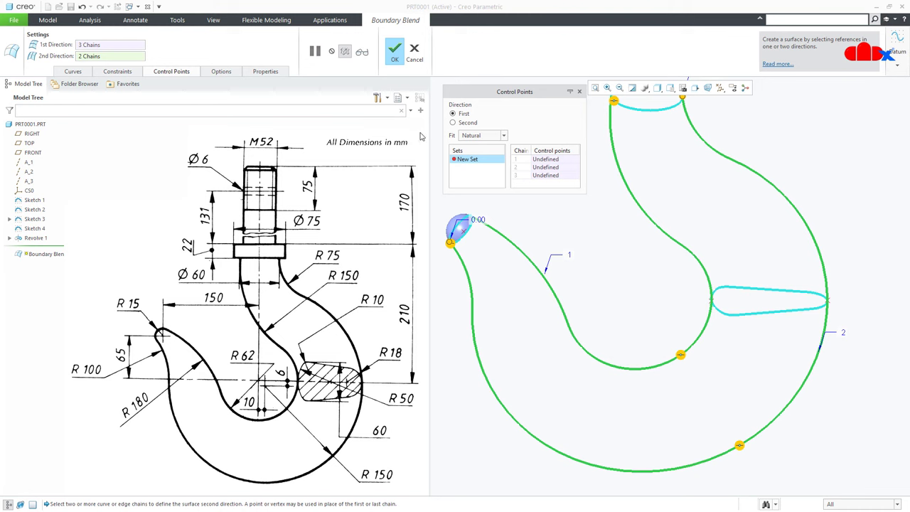
left_click(545, 159)
scroll(652, 312, "up", 3)
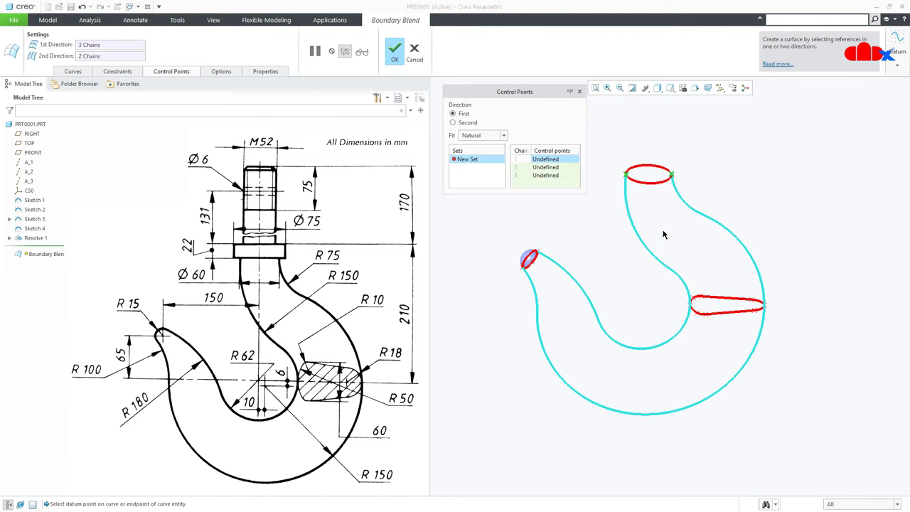
left_click(672, 175)
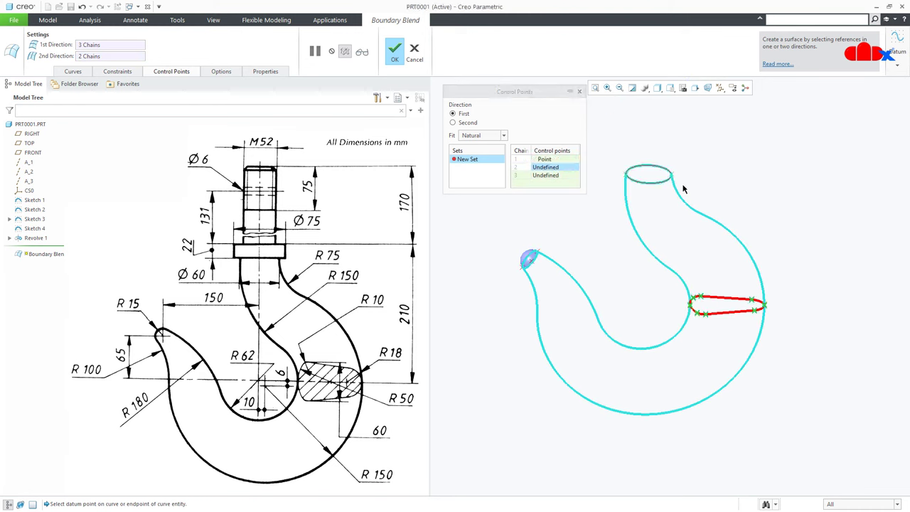
middle_click_drag(763, 325, 772, 324)
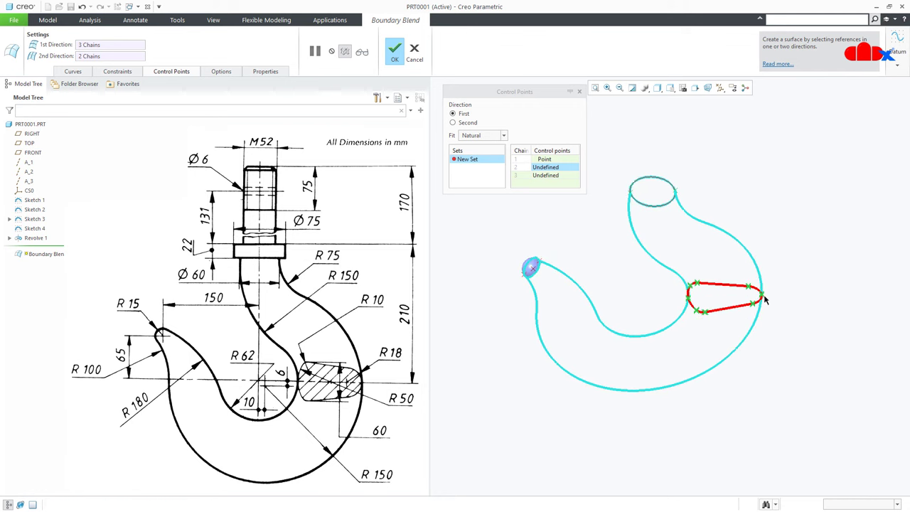
left_click(762, 295)
left_click(526, 280)
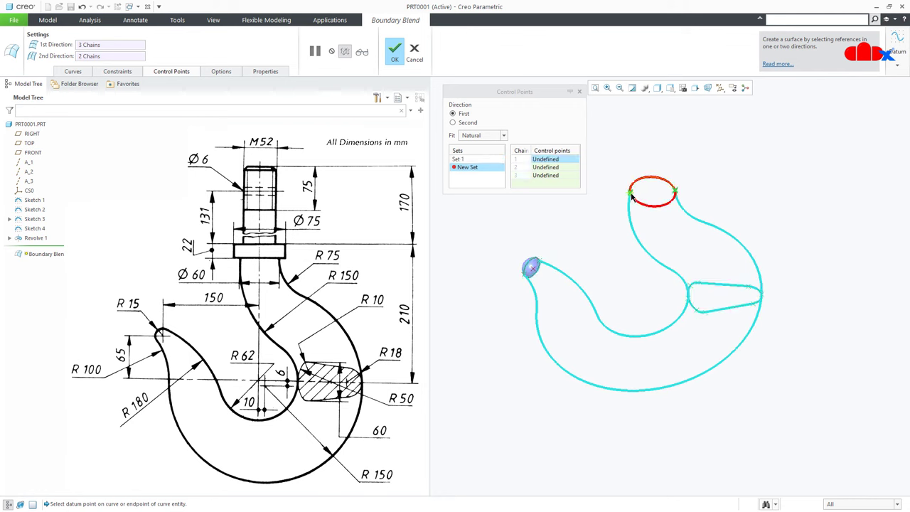
Define a second control point set through the inner-profile points of the three sections and complete the boundary blend.
left_click(630, 194)
left_click(688, 300)
left_click(540, 264)
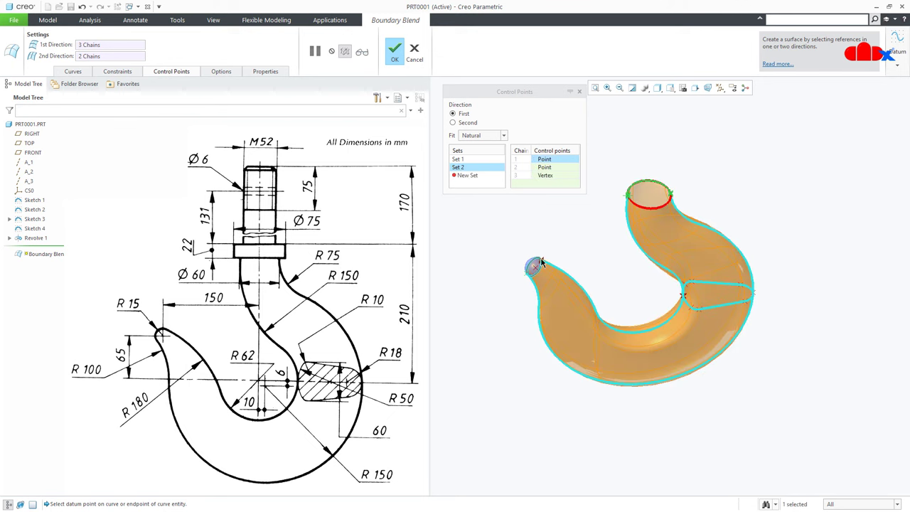
mouse_move(626, 267)
middle_mouse_down()
mouse_move(625, 240)
mouse_move(644, 227)
middle_mouse_up()
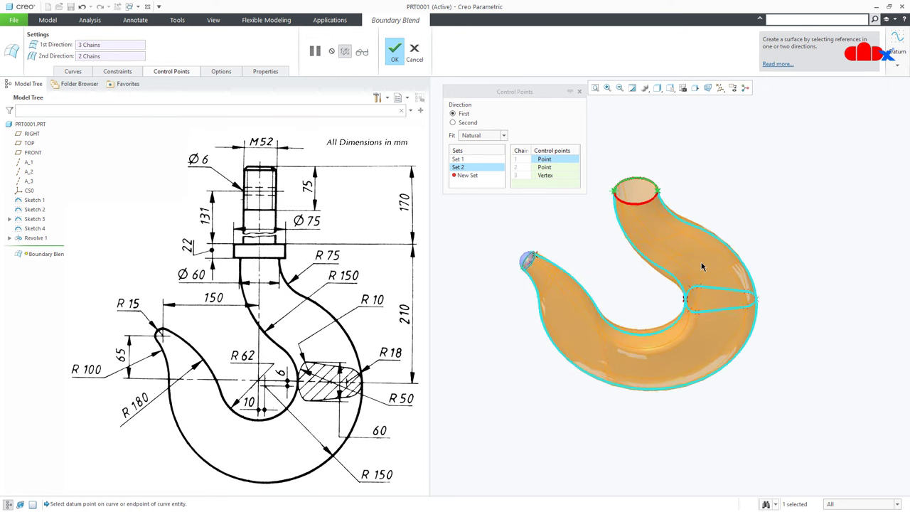
scroll(701, 267, "down", 3)
mouse_move(701, 267)
middle_mouse_down()
mouse_move(673, 245)
mouse_move(642, 258)
mouse_move(704, 254)
middle_mouse_up()
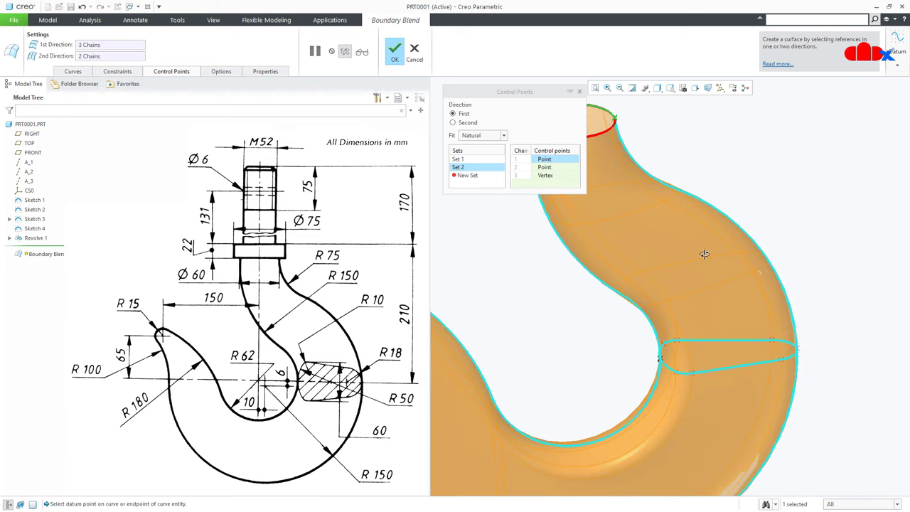
scroll(705, 258, "down", 5)
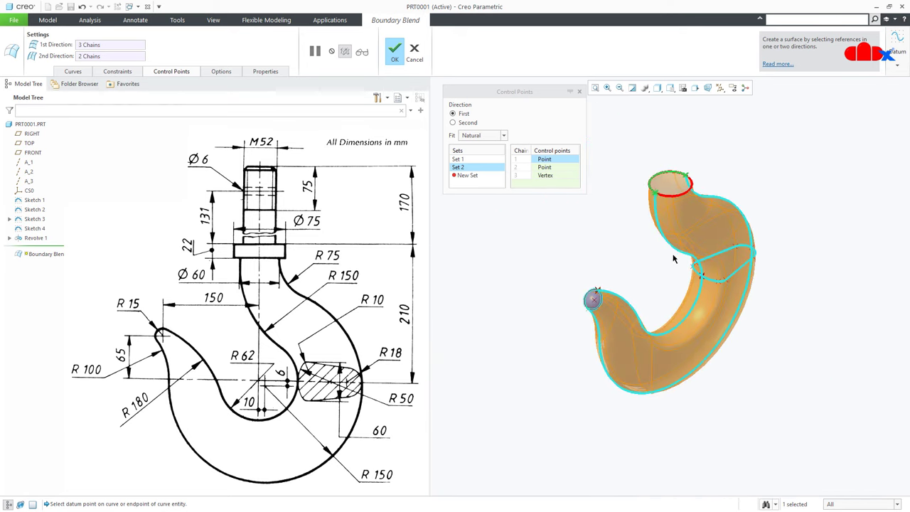
left_click(394, 61)
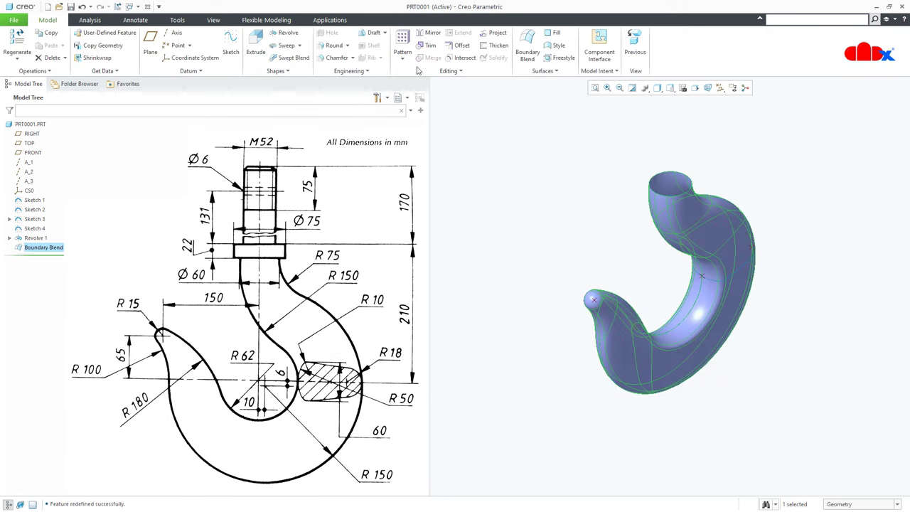
Redefine the boundary blend with a Tangent condition where it meets the revolved hook tip.
mouse_move(770, 313)
middle_mouse_down()
mouse_move(766, 283)
mouse_move(768, 307)
mouse_move(725, 288)
mouse_move(711, 327)
mouse_move(771, 298)
mouse_move(750, 179)
mouse_move(784, 184)
mouse_move(759, 178)
middle_mouse_up()
left_click(759, 178)
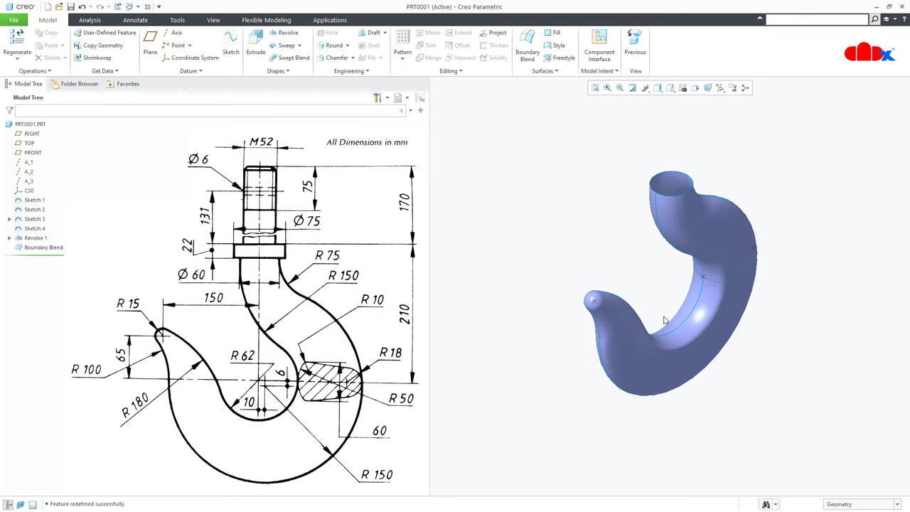
scroll(576, 263, "up", 6)
mouse_move(577, 286)
middle_mouse_down()
mouse_move(557, 306)
mouse_move(570, 287)
mouse_move(573, 299)
middle_mouse_up()
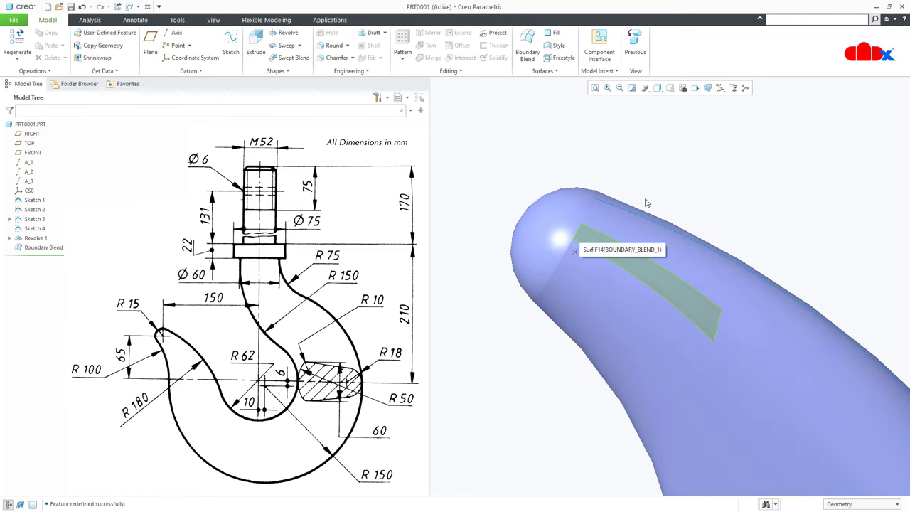
left_click(38, 246)
left_click(40, 189)
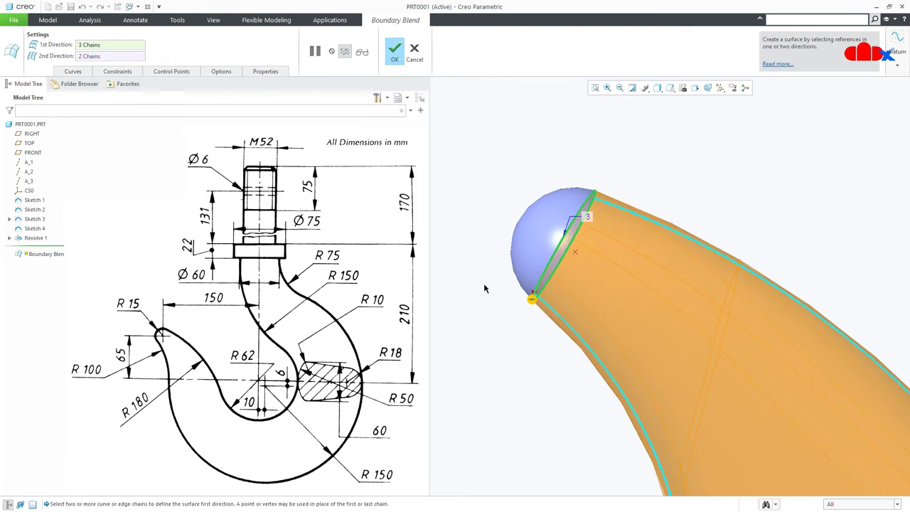
right_click(531, 301)
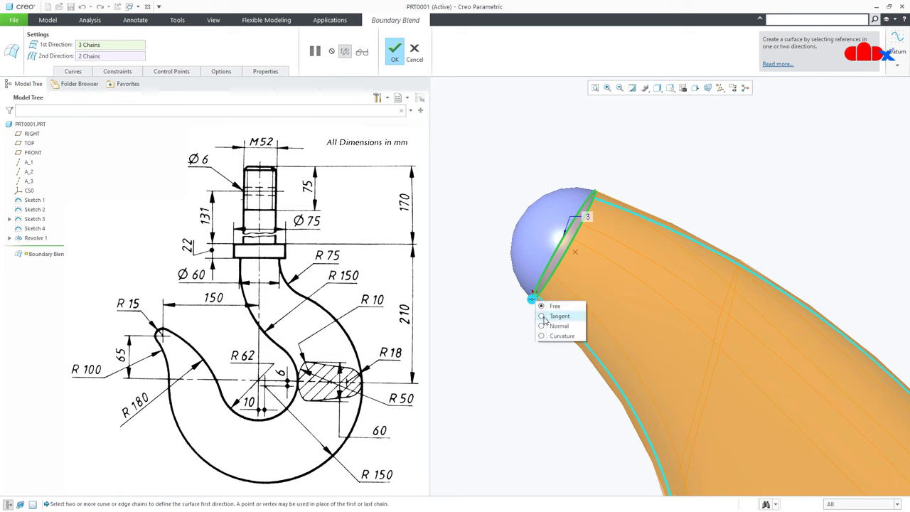
left_click(544, 317)
left_click(362, 51)
mouse_move(667, 330)
middle_mouse_down()
mouse_move(705, 280)
mouse_move(767, 244)
mouse_move(709, 291)
mouse_move(661, 353)
middle_mouse_up()
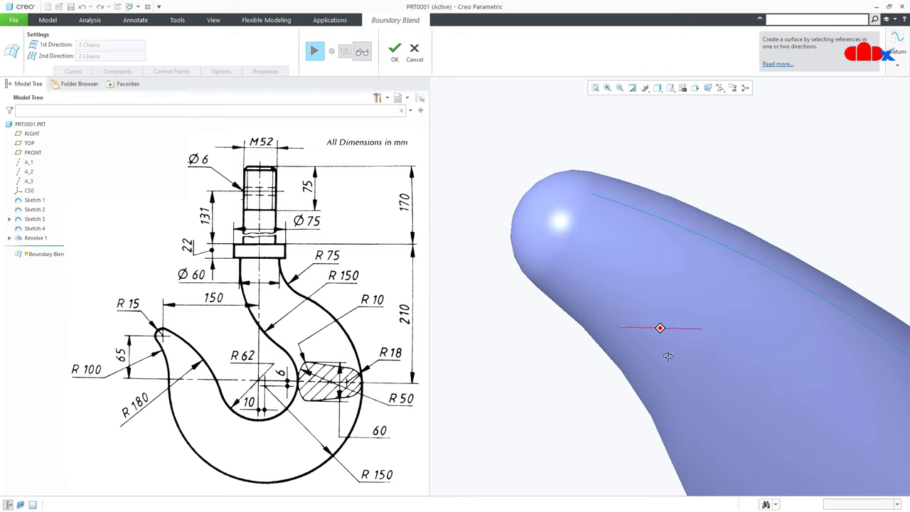
left_click(394, 50)
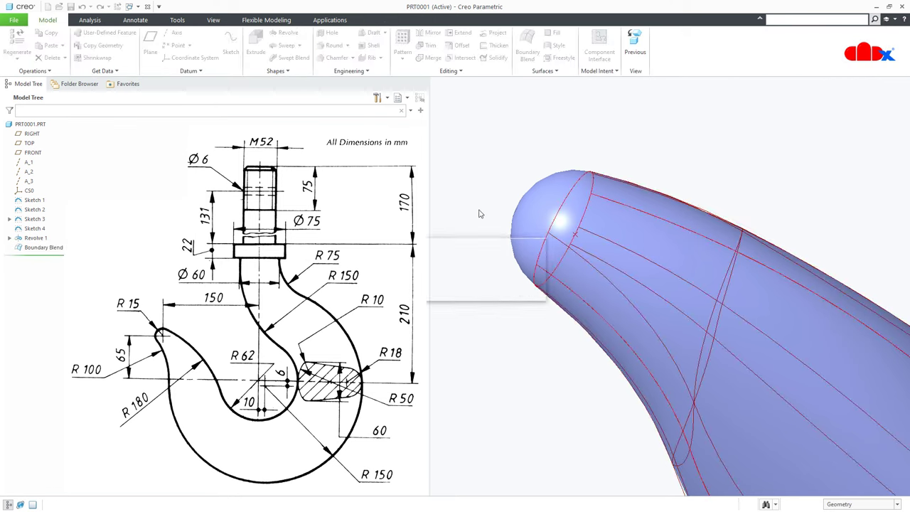
Return to the default orientation and turn off the display of datum points.
key("ctrl+d")
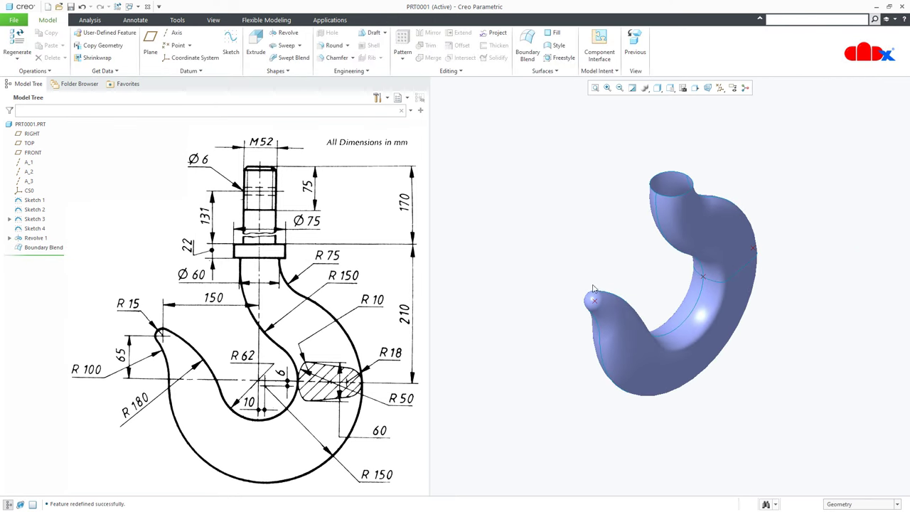
left_click(720, 87)
left_click(752, 121)
left_click(559, 346)
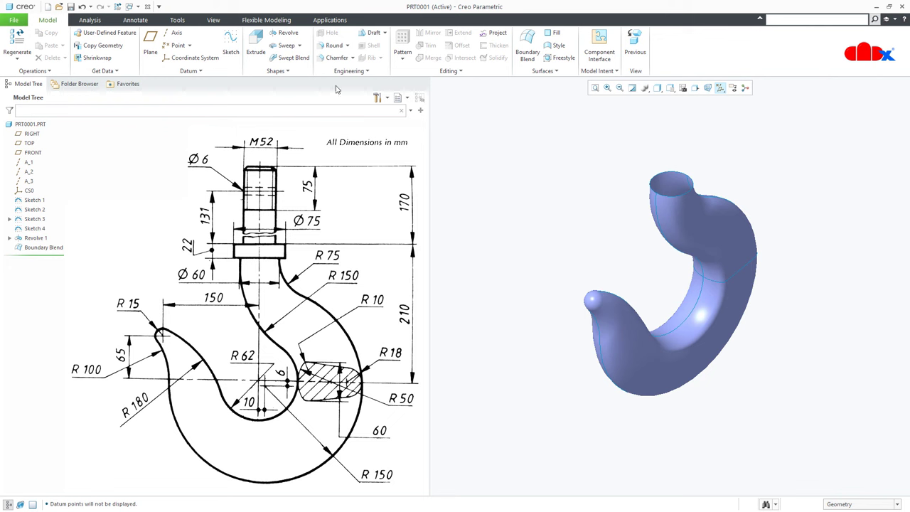
Start a solid revolve with its section sketched on the RIGHT plane, viewed square-on at the hook's neck.
left_click(287, 33)
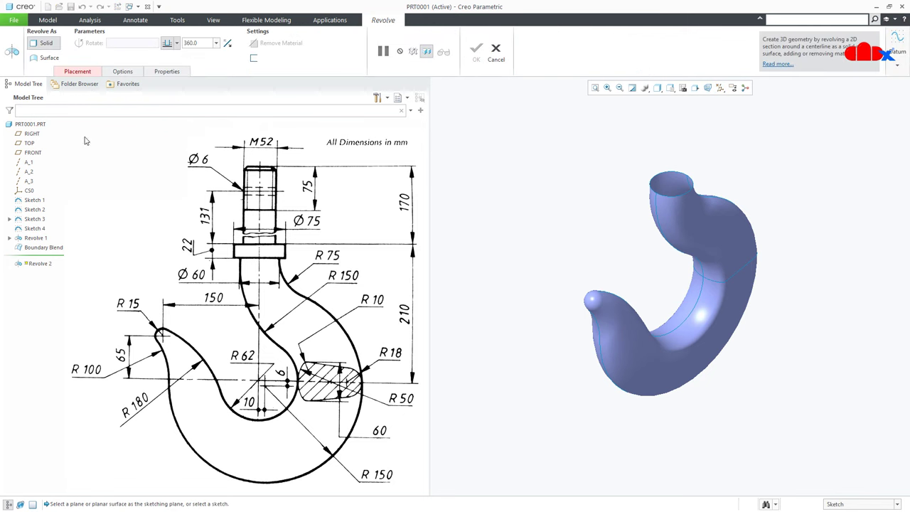
left_click(29, 134)
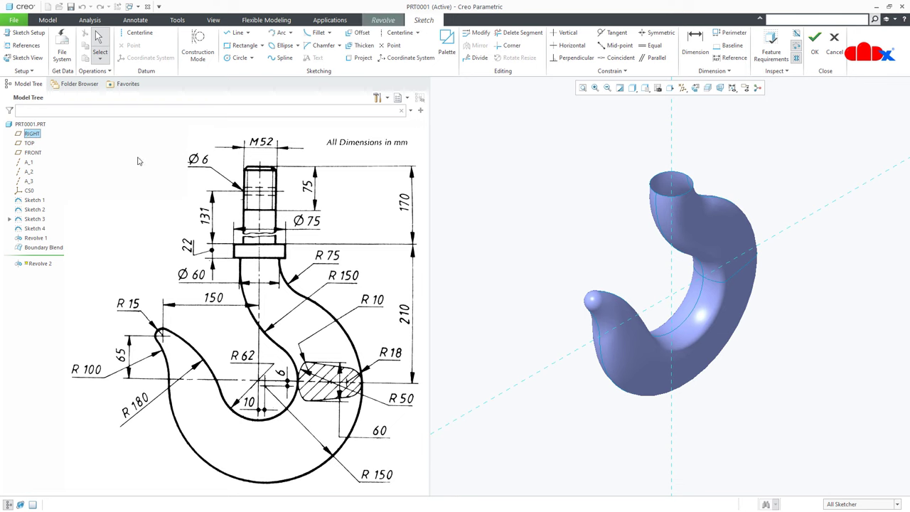
left_click(695, 88)
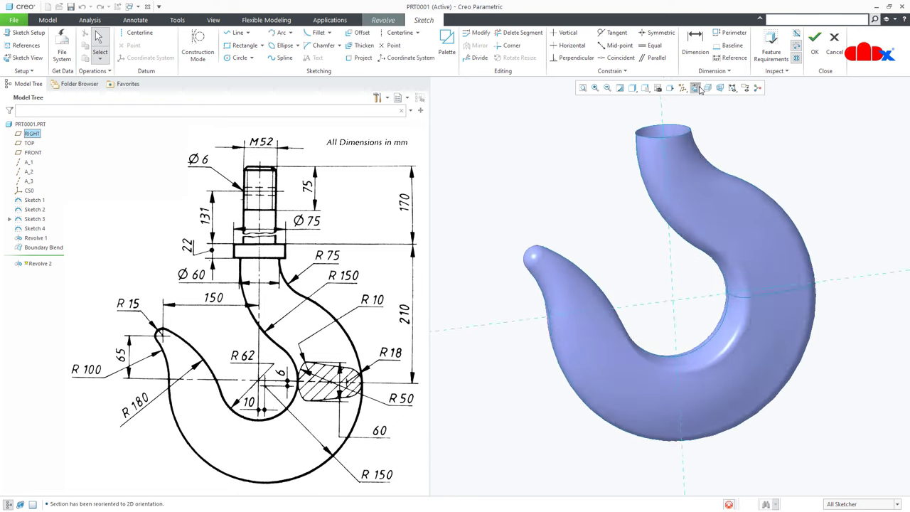
middle_click_drag(737, 201, 713, 317, "ctrl")
Add a horizontal centerline along the open top edge of the hook's neck.
right_click(655, 215)
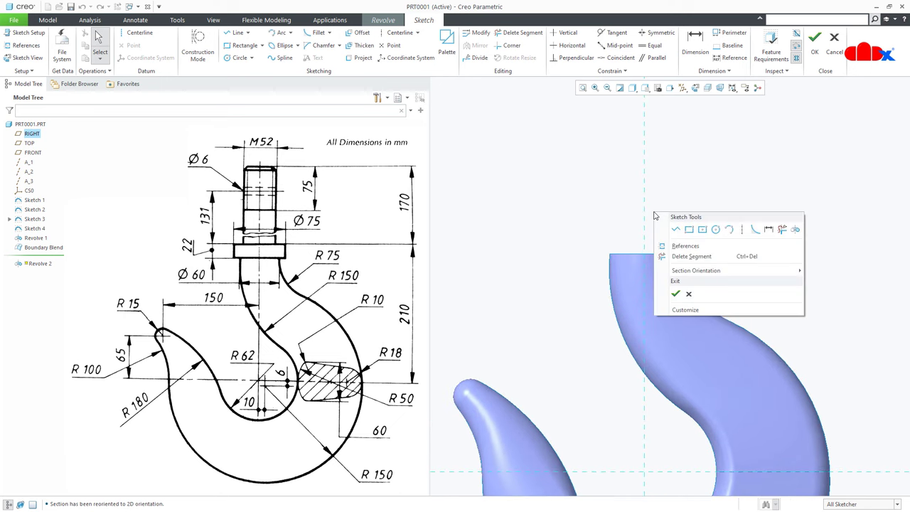
left_click(730, 234)
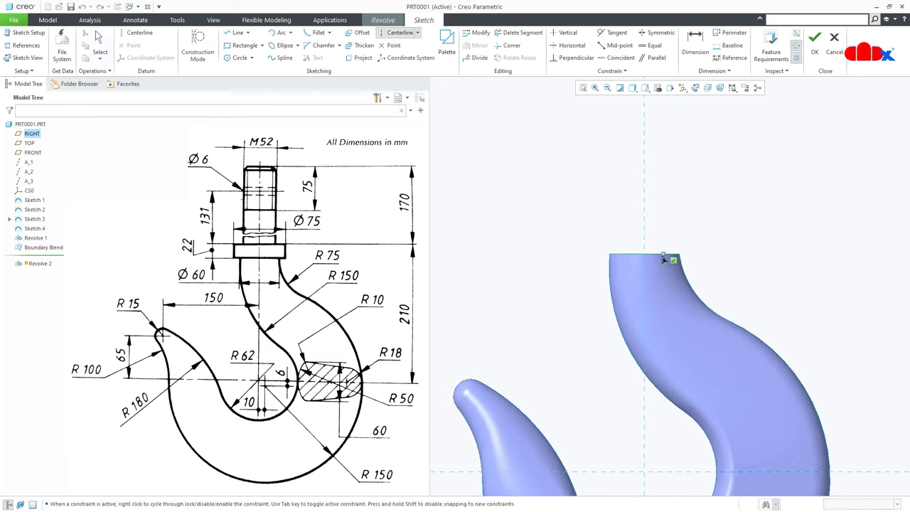
left_click(726, 252)
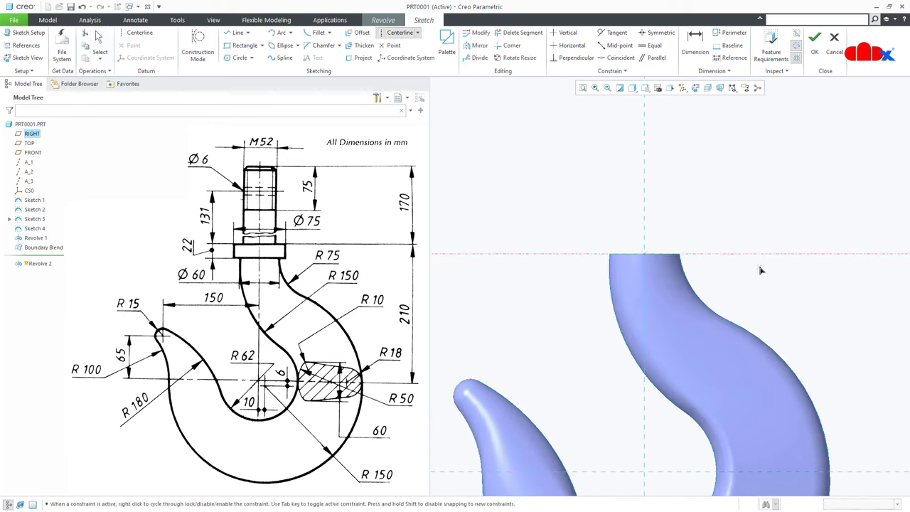
middle_click(761, 271)
Sketch a closed stepped half-profile from the neck's center: a collar about 57 mm wide and 24 mm high with a narrower shank about 90 mm tall above it.
right_click(761, 270)
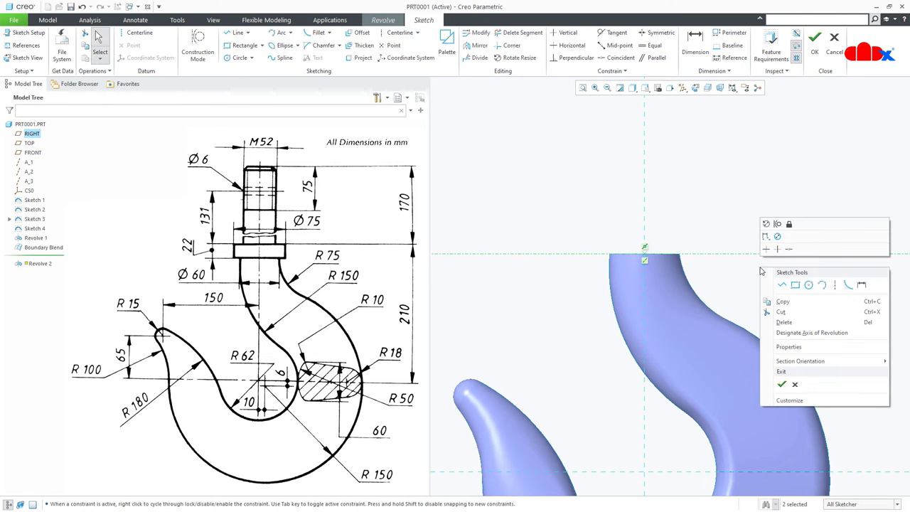
left_click(780, 285)
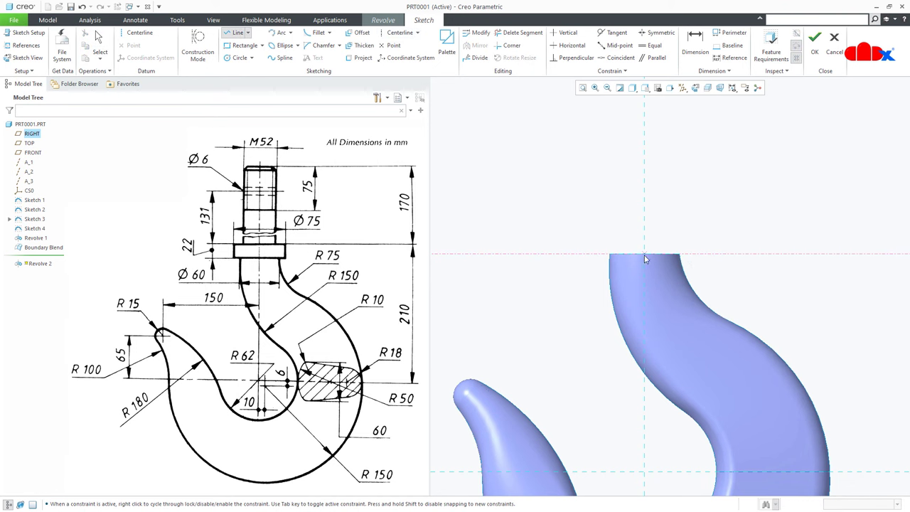
left_click(710, 254)
left_click(709, 227)
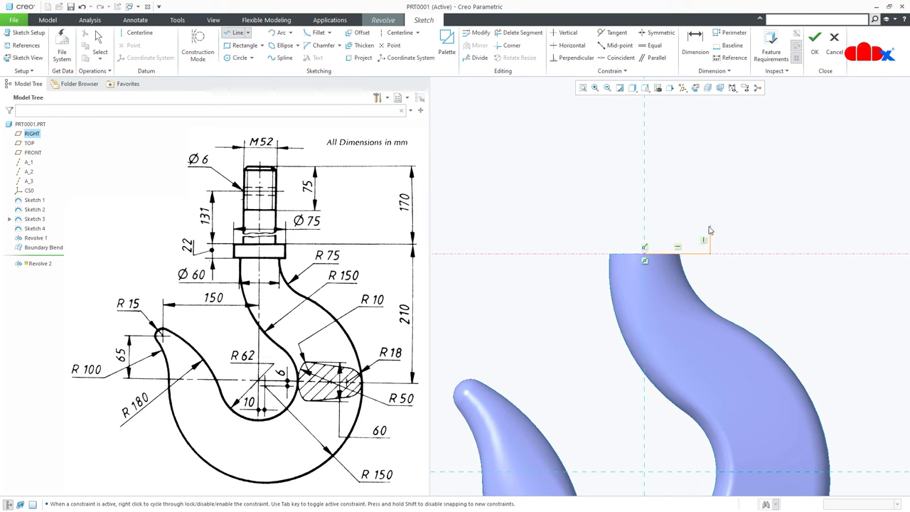
left_click(673, 227)
left_click(674, 123)
left_click(645, 123)
left_click(645, 254)
middle_click(645, 253)
middle_click(719, 215)
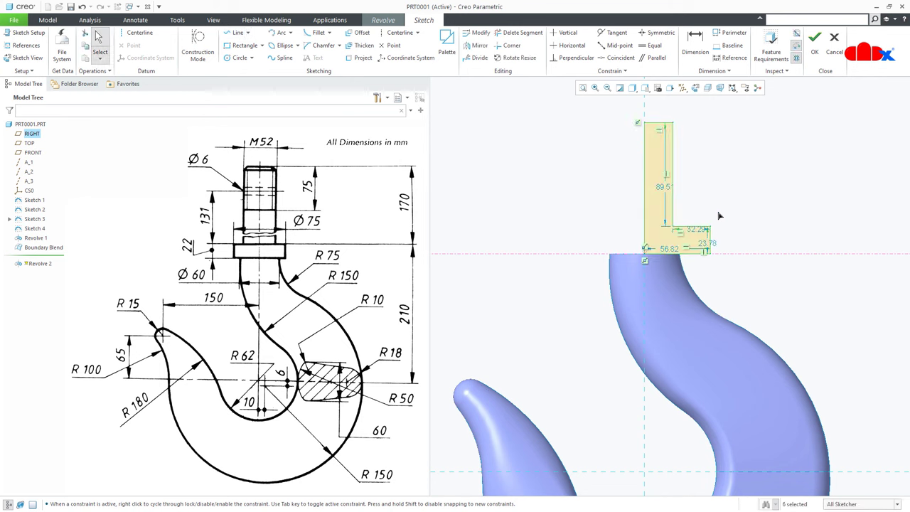
Add a vertical datum centerline along the profile's inner edge as the axis of revolution.
left_click(135, 33)
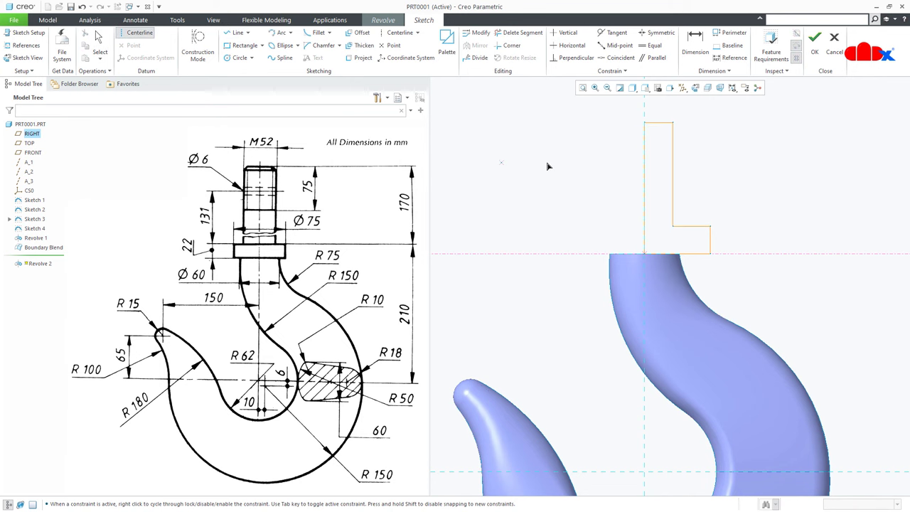
left_click(639, 186)
middle_click(619, 213)
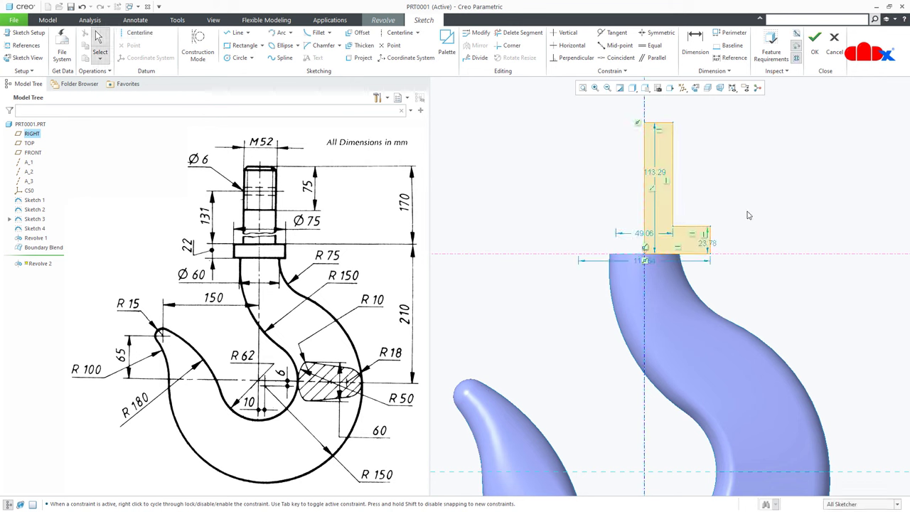
Set the collar diameter to 75 mm and the shank diameter to 52 mm.
double_click(642, 261)
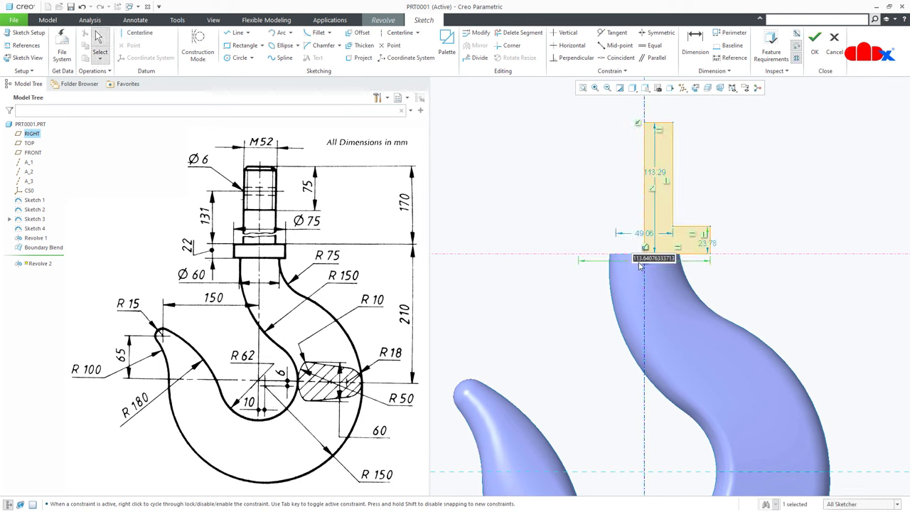
type("75")
key("Return")
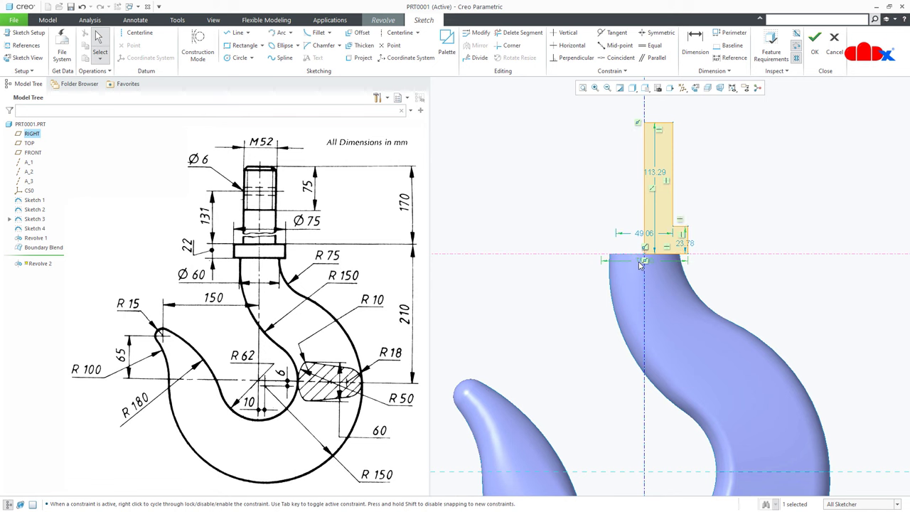
double_click(649, 235)
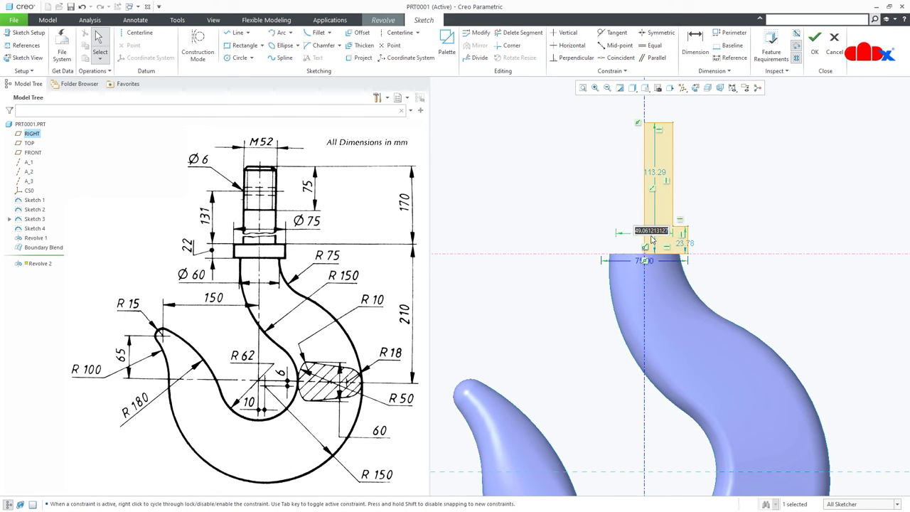
type("52")
key("Return")
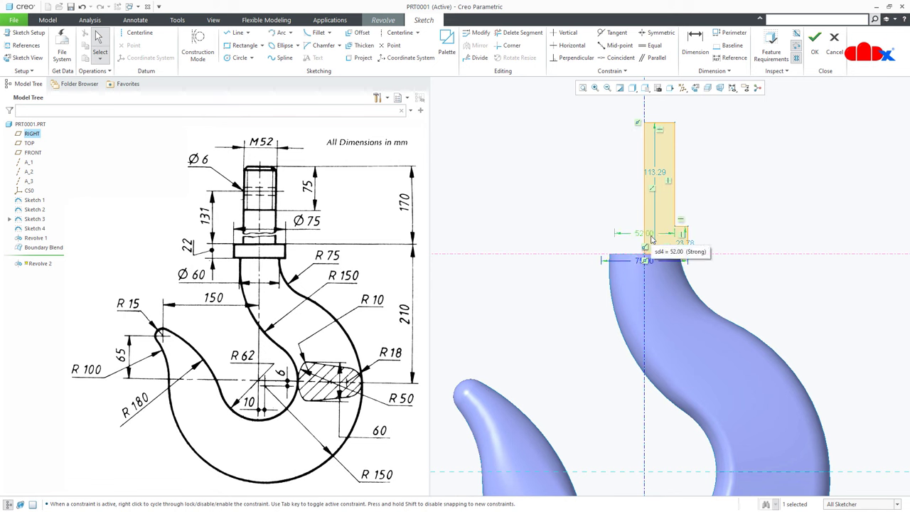
Dimension the collar height as 22 mm and the shank length above the collar as 170 mm.
right_click(720, 229)
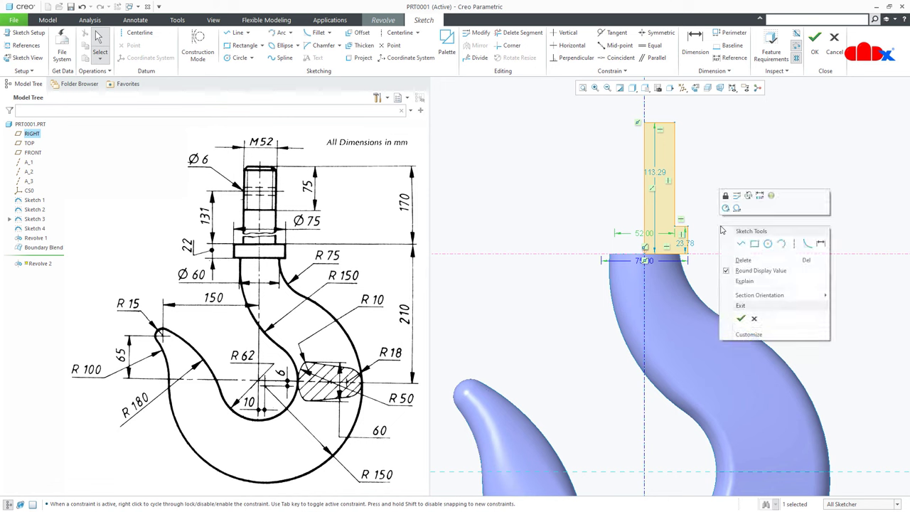
left_click(821, 244)
middle_click(715, 238)
type("22")
key("Return")
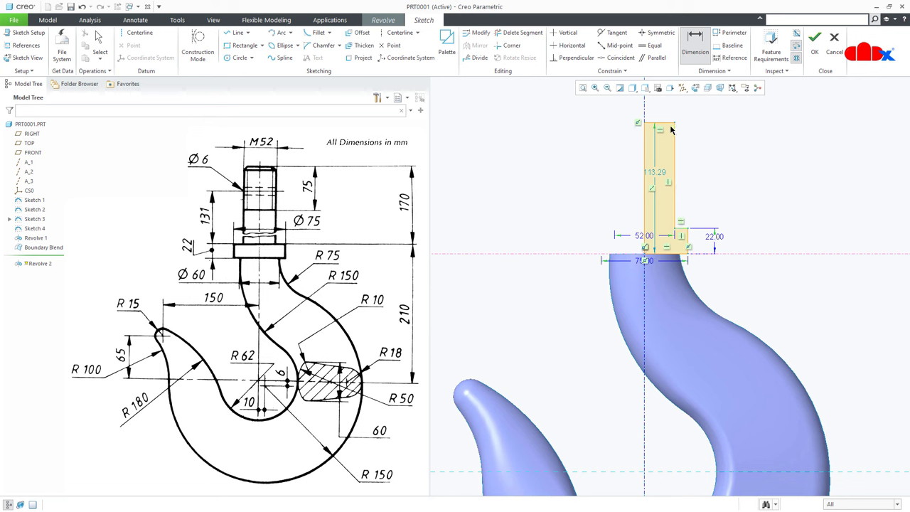
middle_click(709, 146)
type("170")
key("Return")
Accept the section and complete the 360° solid revolve of the collar and shank.
right_click(710, 146)
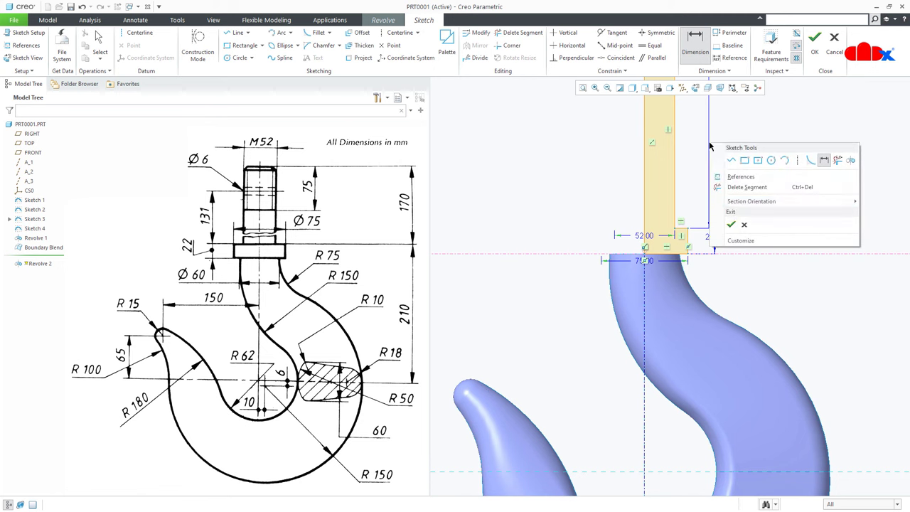
left_click(730, 225)
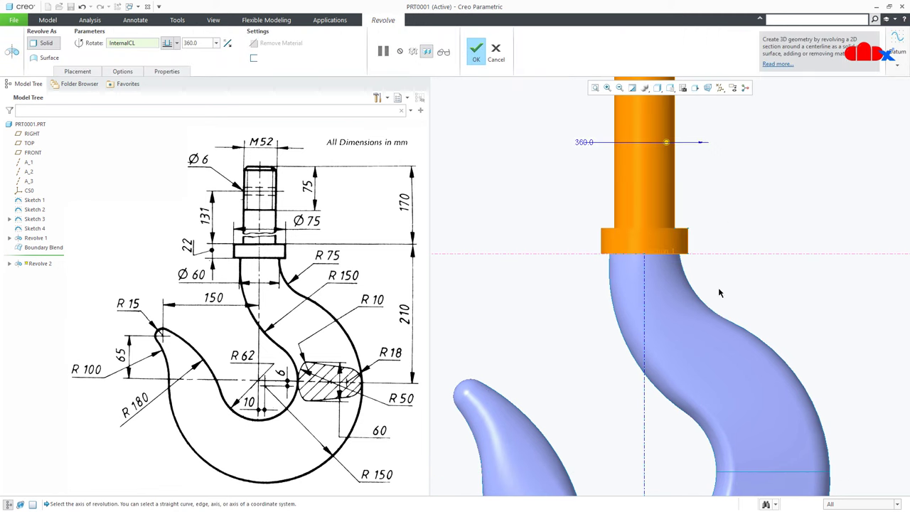
mouse_move(689, 319)
middle_mouse_down()
mouse_move(704, 317)
mouse_move(696, 313)
middle_mouse_up()
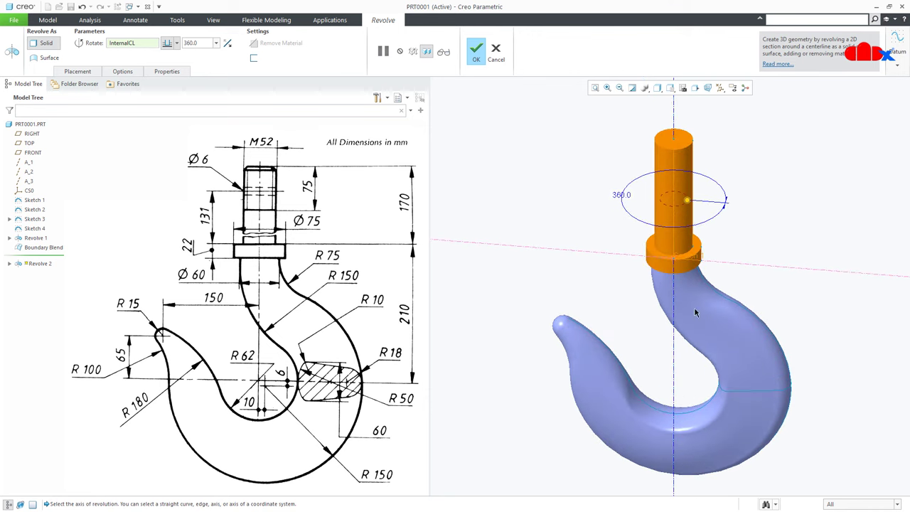
middle_click(626, 264)
Turn on the display of all datum axes, points, coordinate systems and planes.
scroll(692, 338, "up", 2)
middle_click_drag(690, 333, 701, 311)
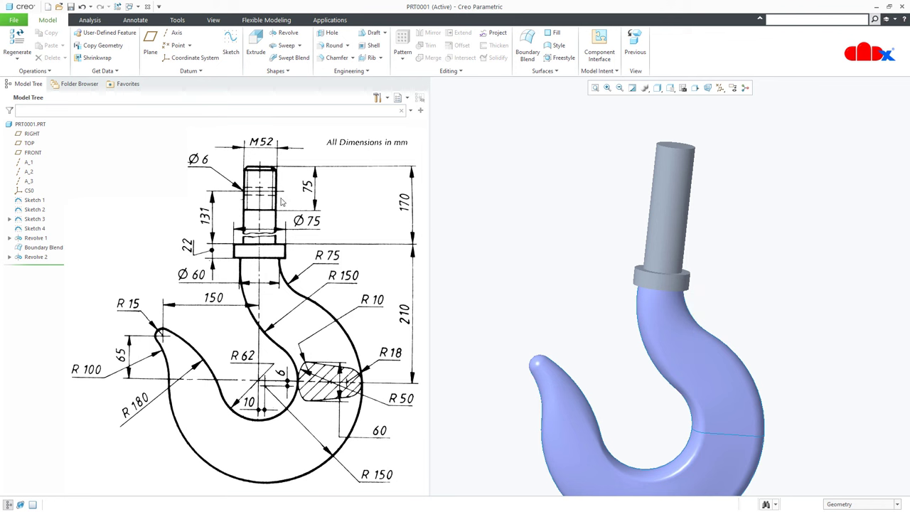
middle_click_drag(602, 255, 604, 277)
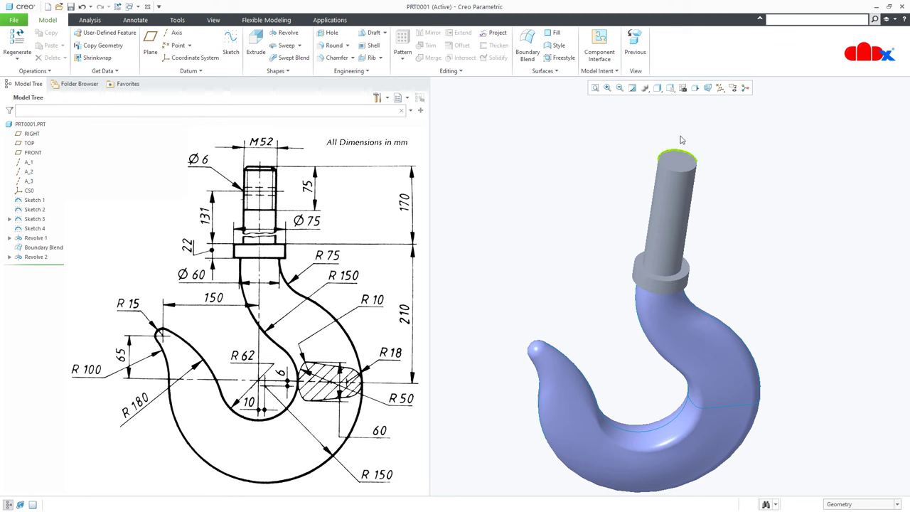
left_click(719, 87)
left_click(741, 100)
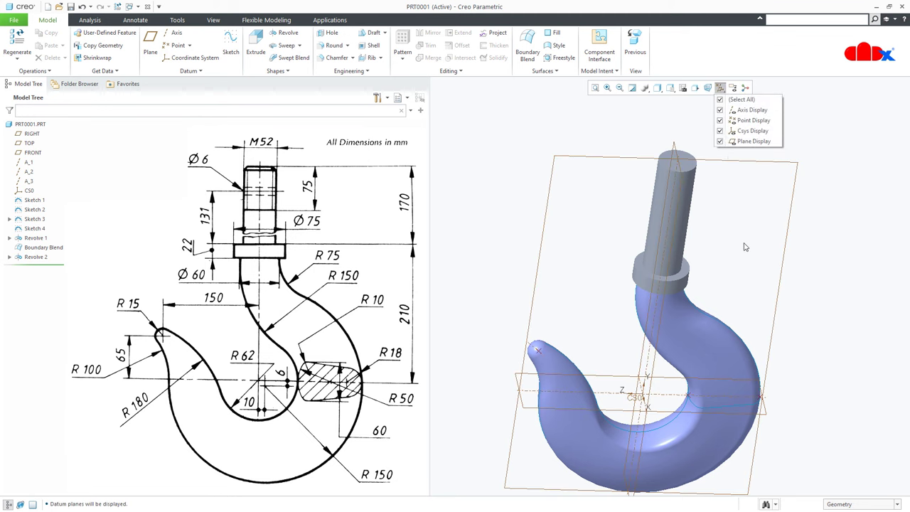
middle_click_drag(642, 238, 646, 229)
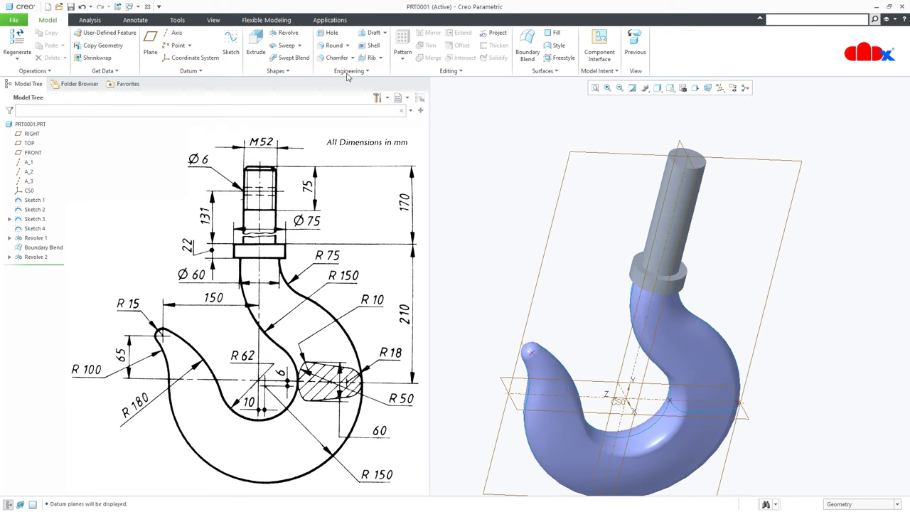
Start a datum axis normal to the FRONT plane with a 0 offset from the RIGHT plane.
left_click(174, 33)
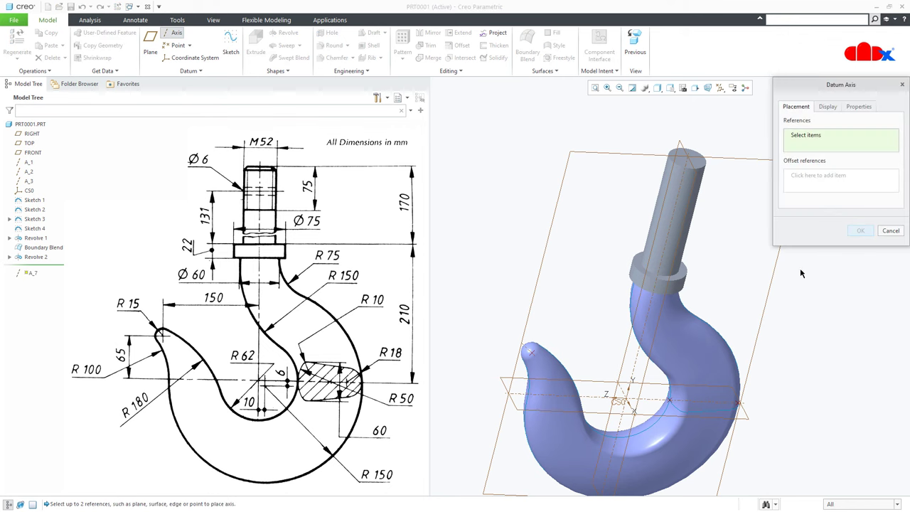
left_click(682, 244)
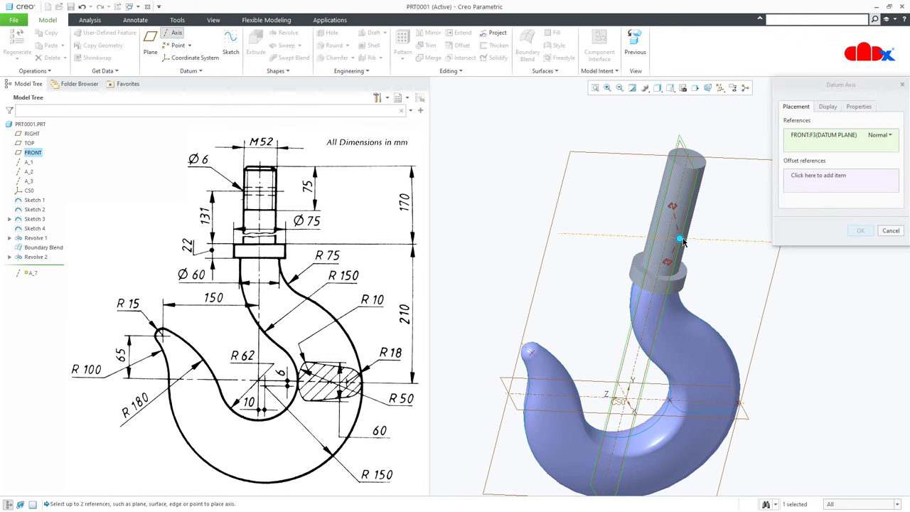
middle_click_drag(683, 245, 646, 217)
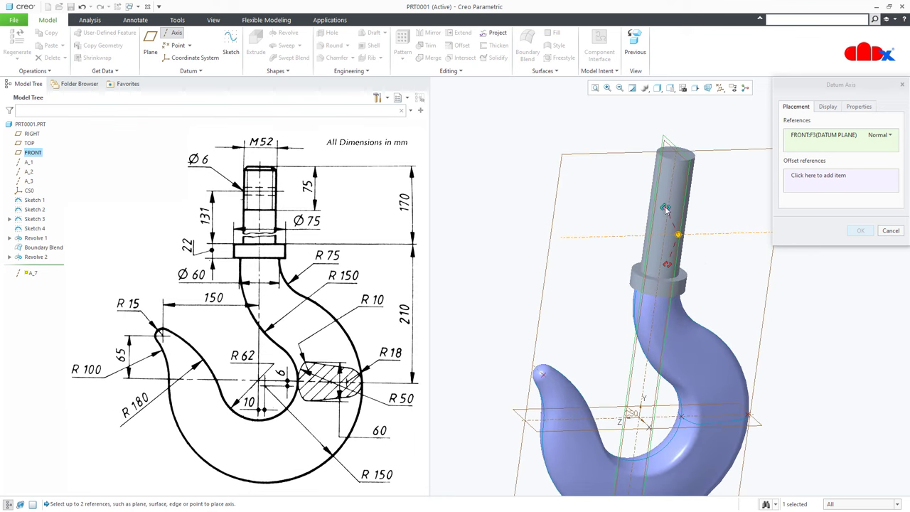
left_click_drag(666, 208, 560, 209)
double_click(617, 197)
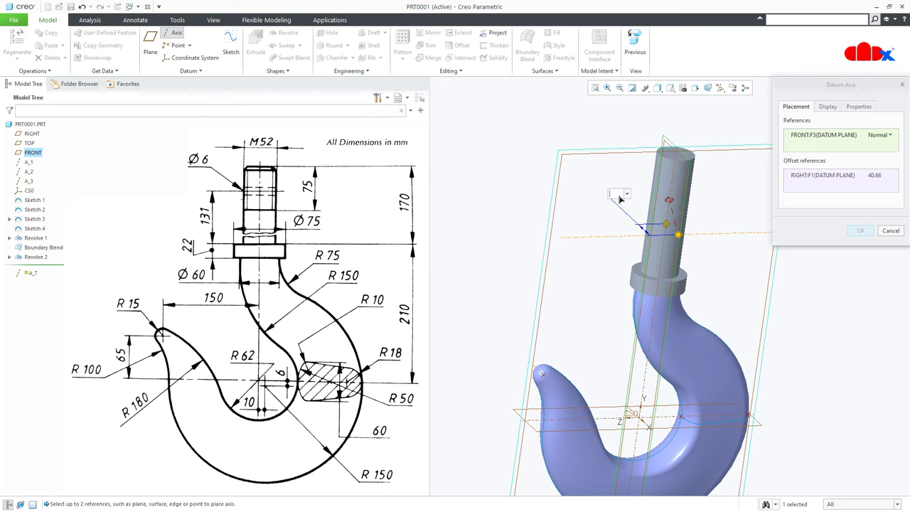
type("0")
key("Return")
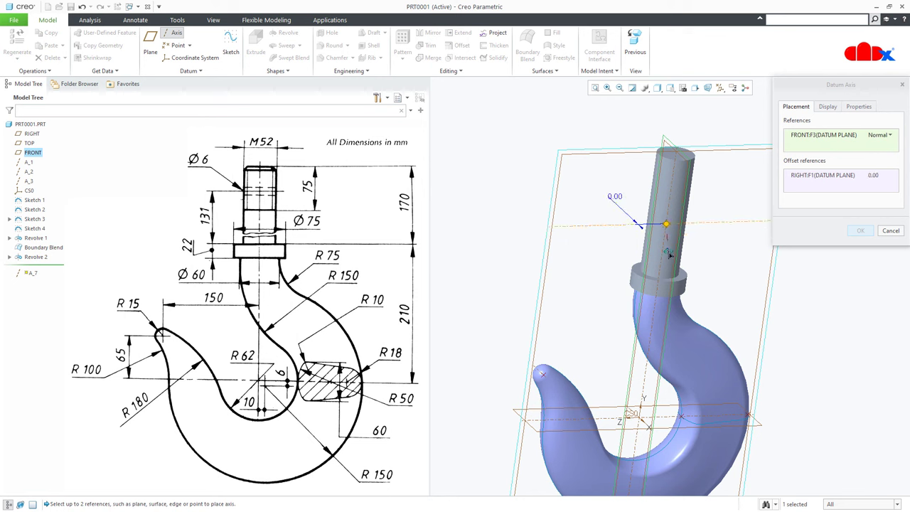
Offset the datum axis 131 mm from the collar's upper face and create it.
left_click(681, 278, "ctrl")
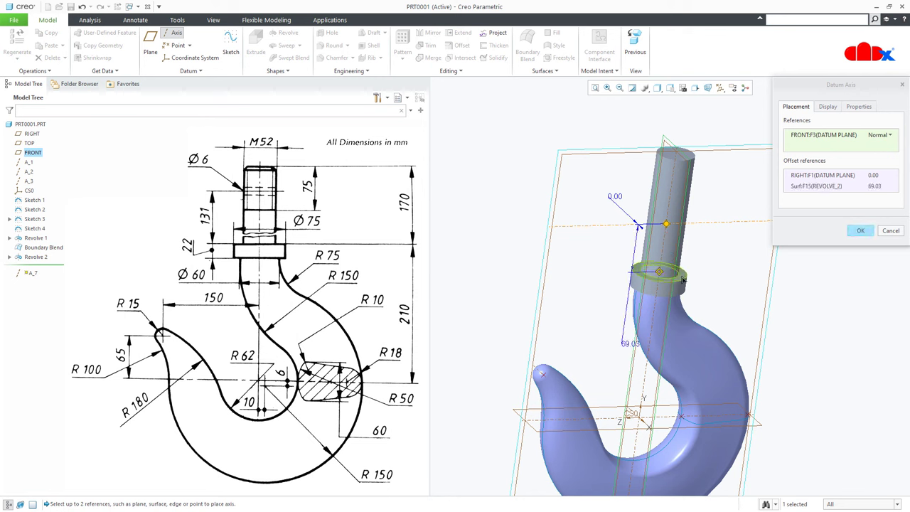
double_click(627, 343)
type("131")
key("Return")
middle_click(627, 349)
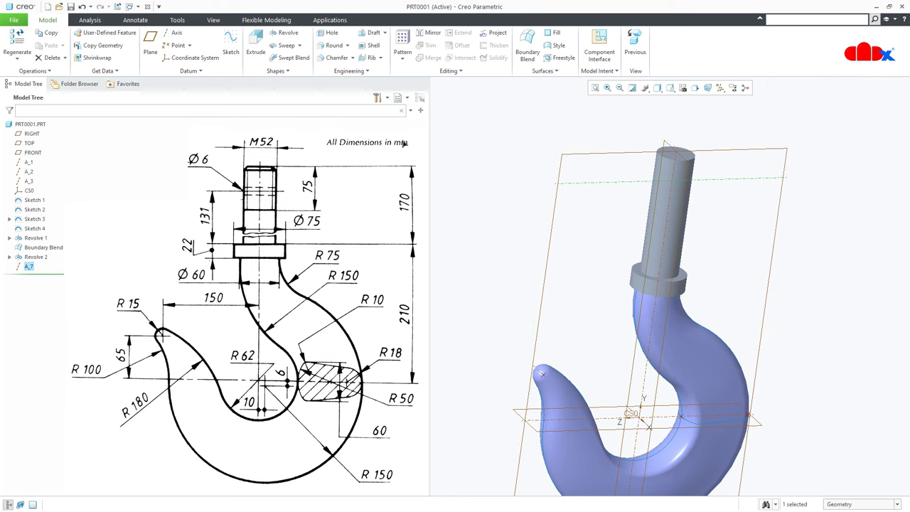
Start a simple hole placed on the new datum axis and the shank's cylindrical surface.
left_click(329, 33)
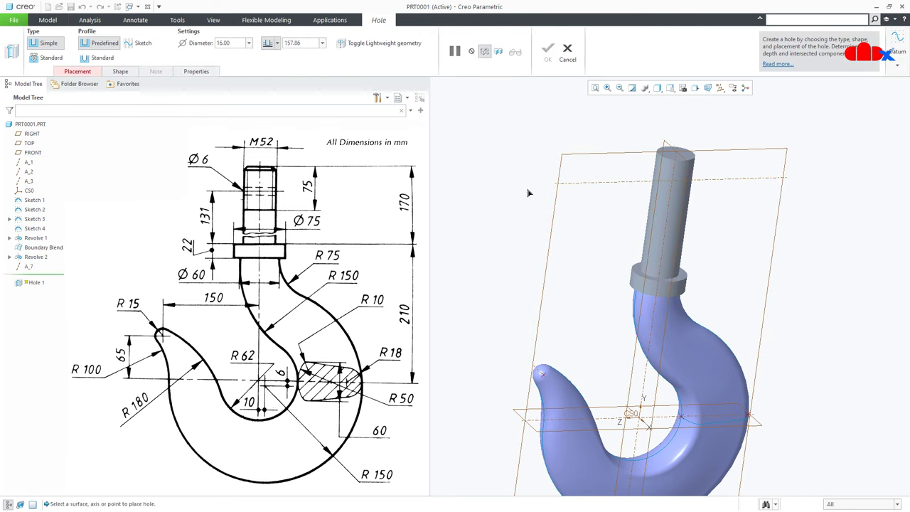
left_click(572, 186)
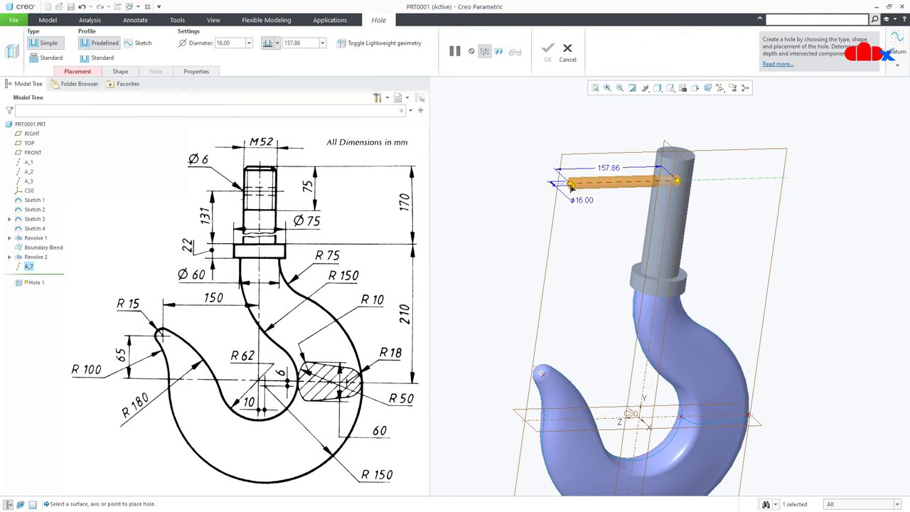
left_click(665, 207, "ctrl")
middle_click_drag(666, 207, 668, 247)
scroll(660, 166, "down", 5)
scroll(667, 247, "up", 3)
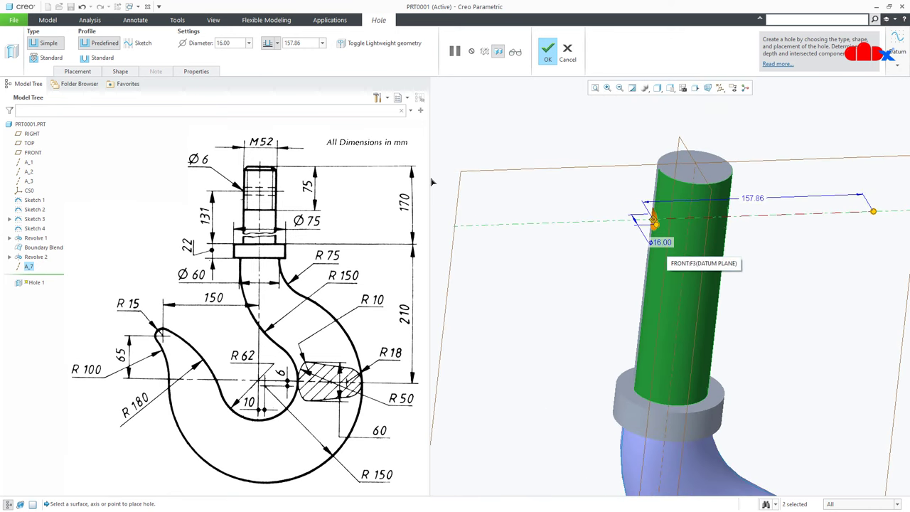
Set the hole's depth to extend to the next surface, set its diameter to 6 mm, and complete it across the shank.
left_click(277, 43)
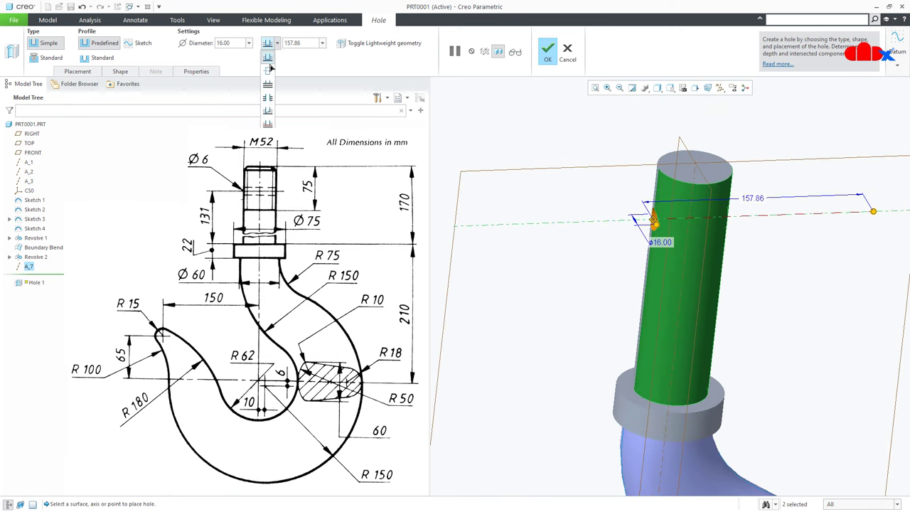
left_click(267, 87)
mouse_move(682, 228)
middle_mouse_down()
mouse_move(671, 234)
mouse_move(749, 221)
mouse_move(674, 235)
middle_mouse_up()
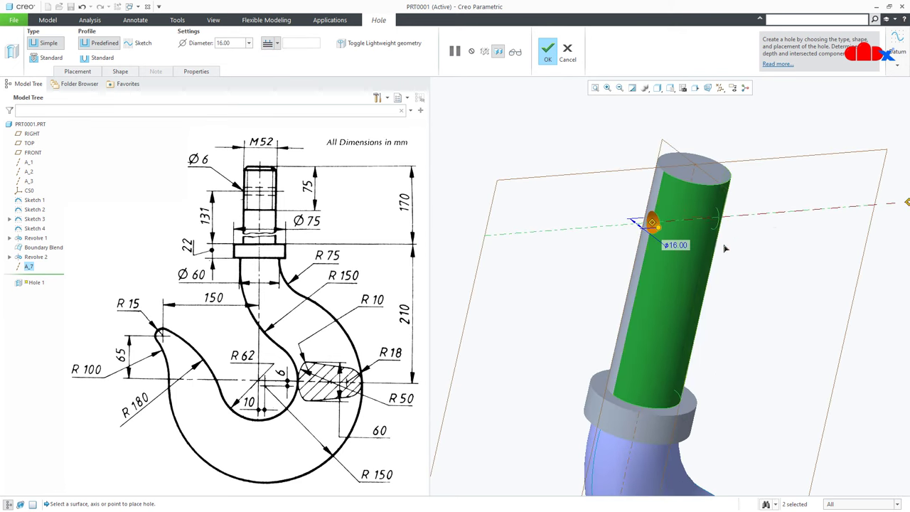
double_click(679, 246)
type("6")
key("Return")
scroll(665, 231, "up", 5)
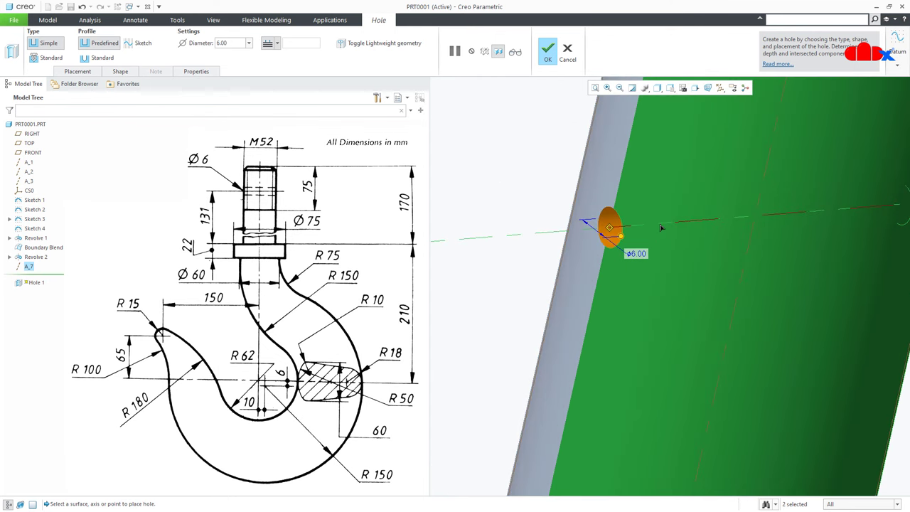
middle_click(661, 227)
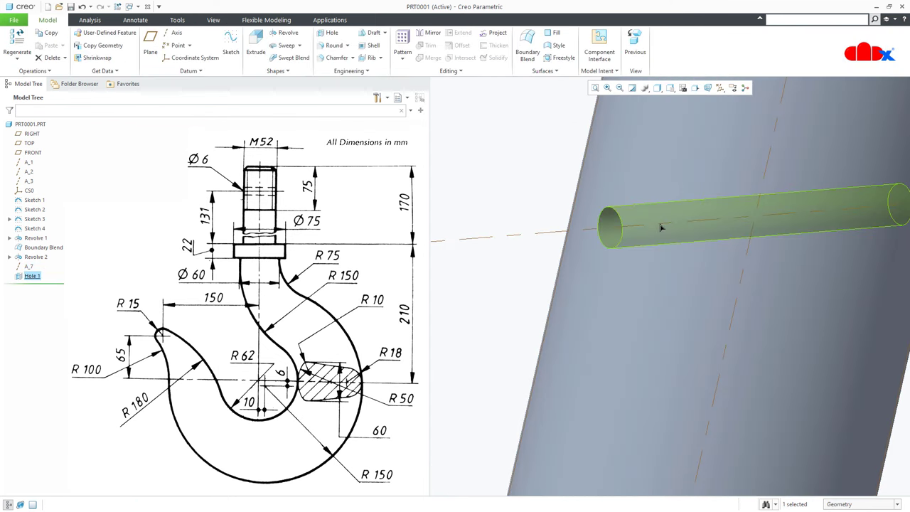
Return to the default orientation and turn off the display of all datum features.
key("ctrl+d")
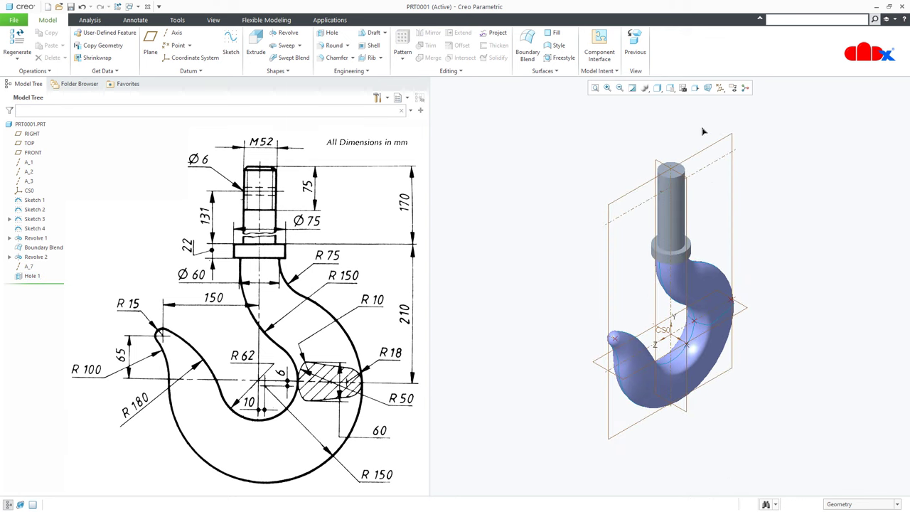
left_click(720, 88)
left_click(720, 100)
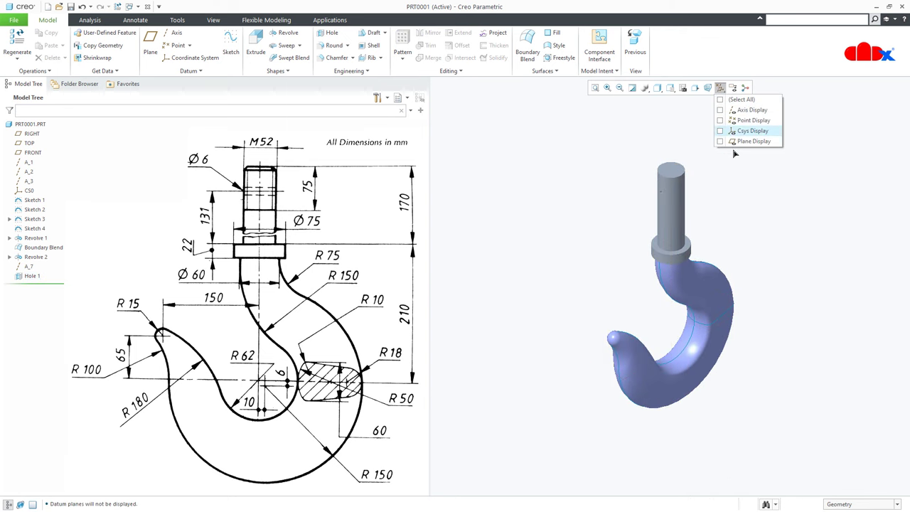
Start a cosmetic thread placed on the shank's outer cylindrical surface.
scroll(671, 186, "down", 5)
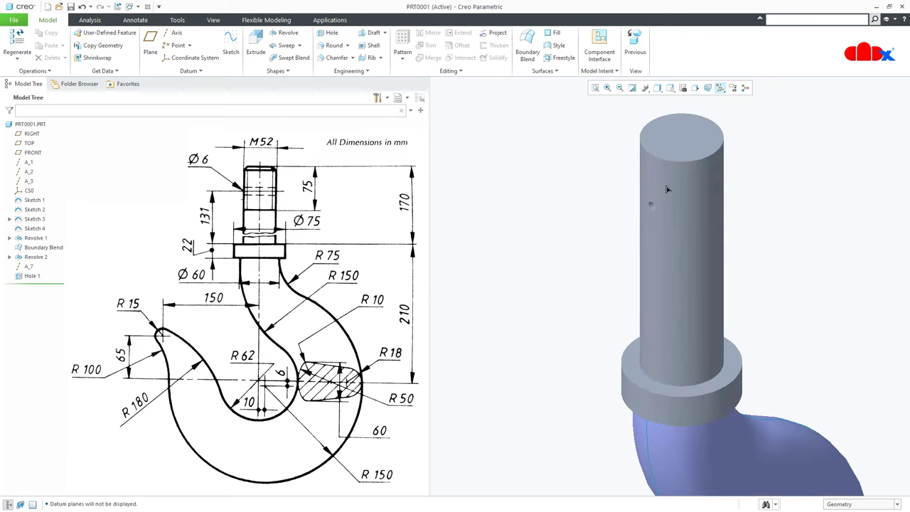
scroll(666, 159, "down", 3)
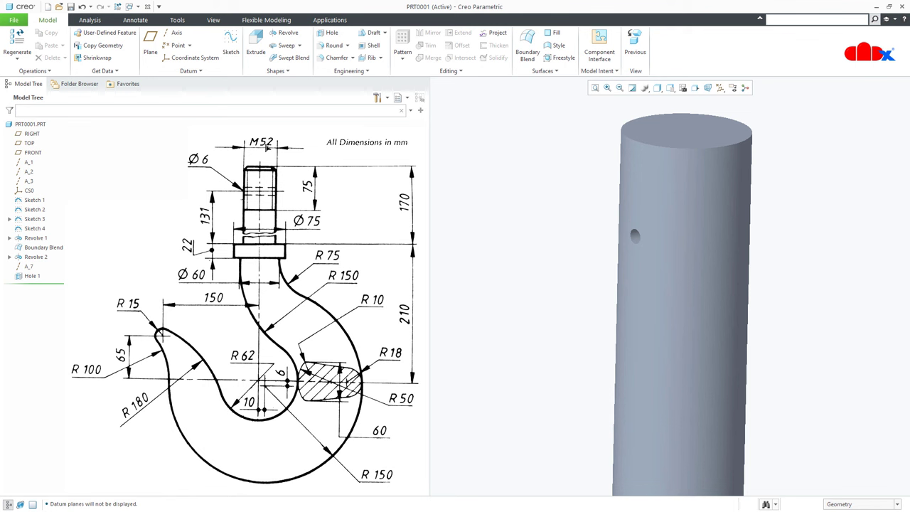
left_click(351, 71)
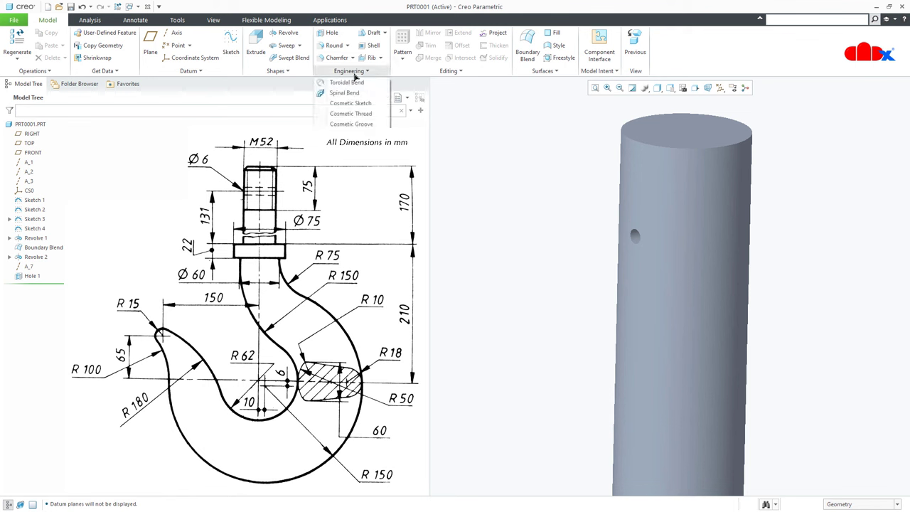
left_click(350, 114)
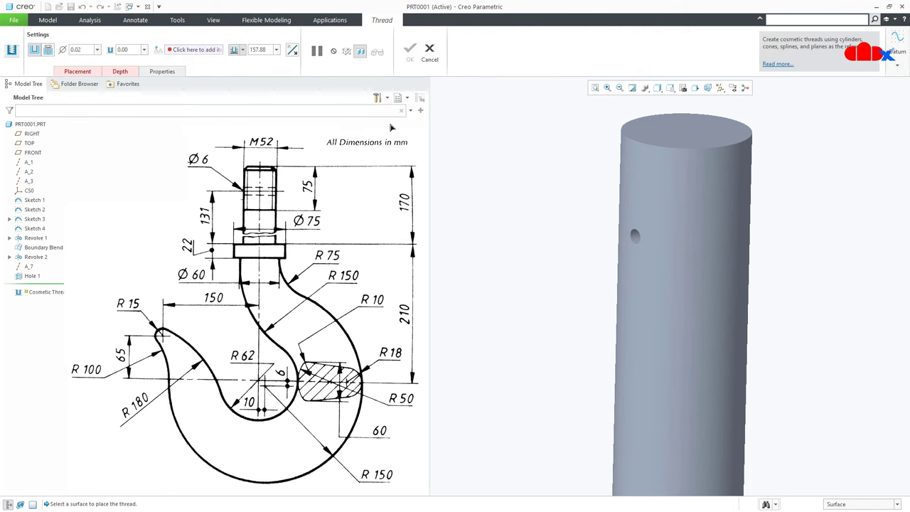
left_click(640, 185)
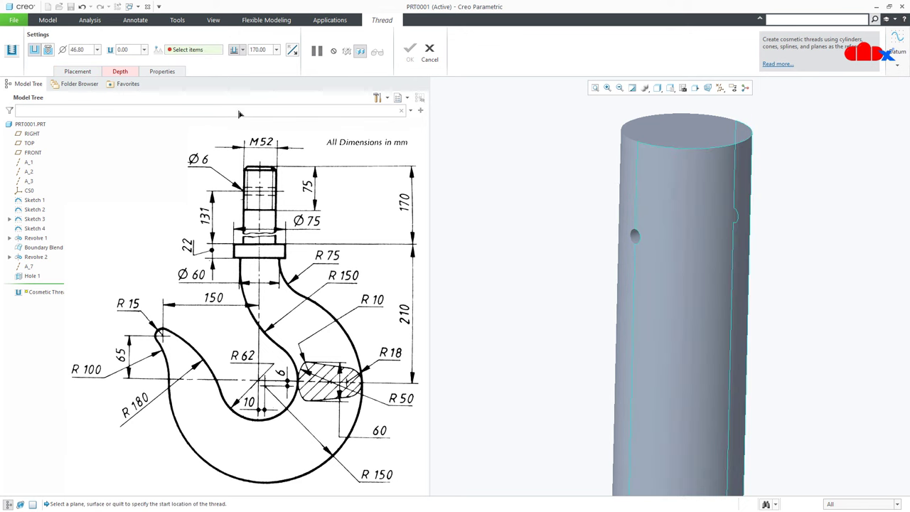
Start the thread from the shank's top face and set its blind depth to 75 mm.
left_click(120, 72)
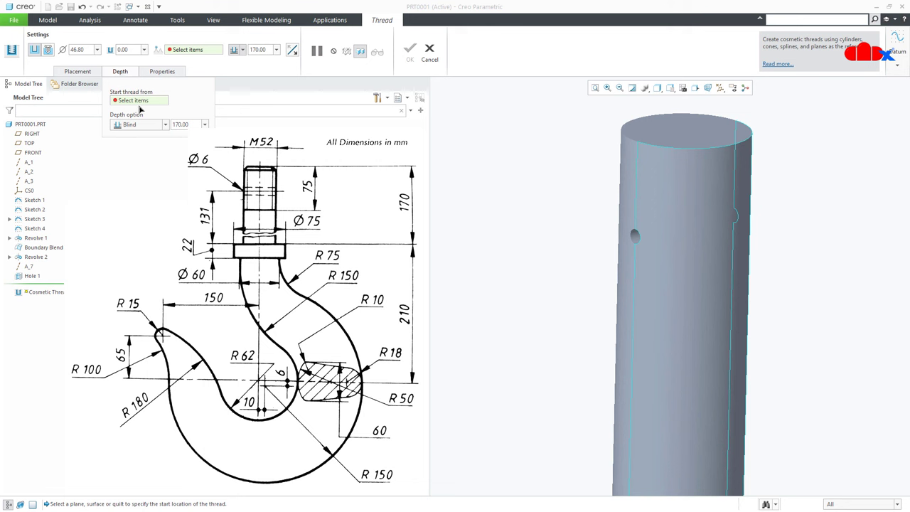
left_click(647, 136)
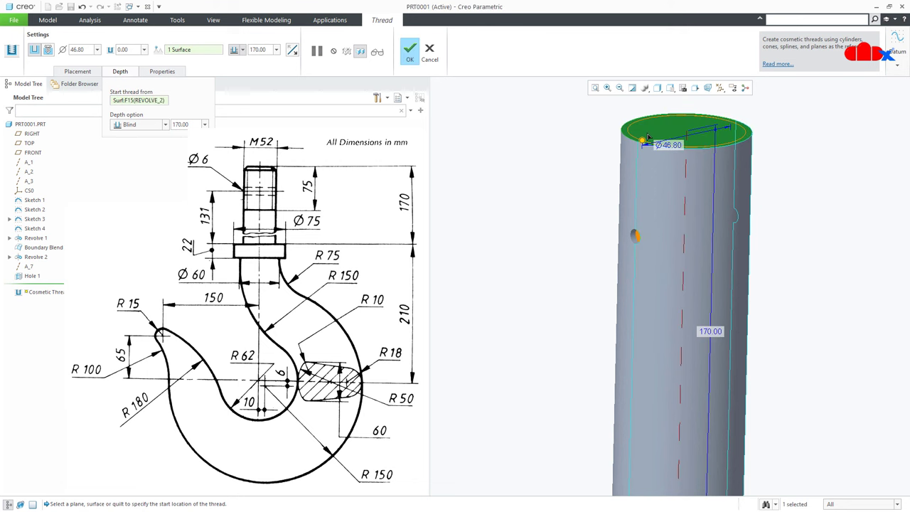
left_click(189, 125)
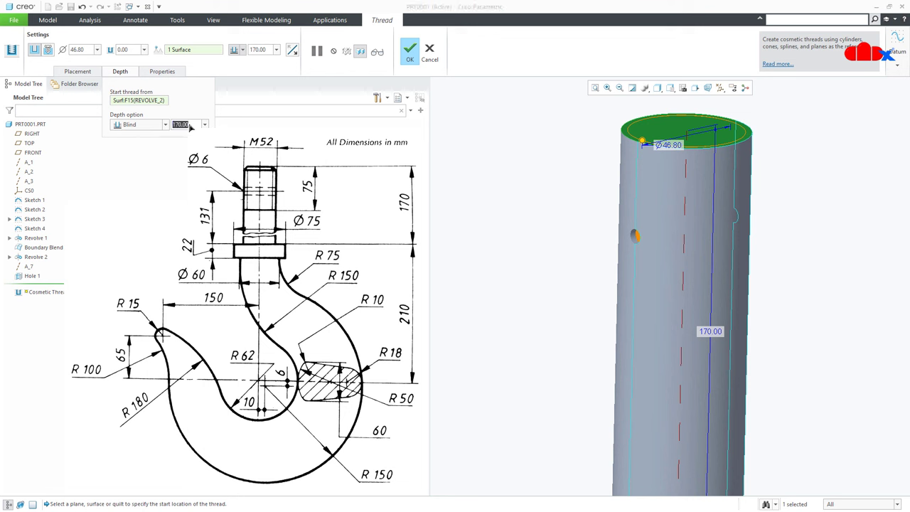
type("75")
key("Return")
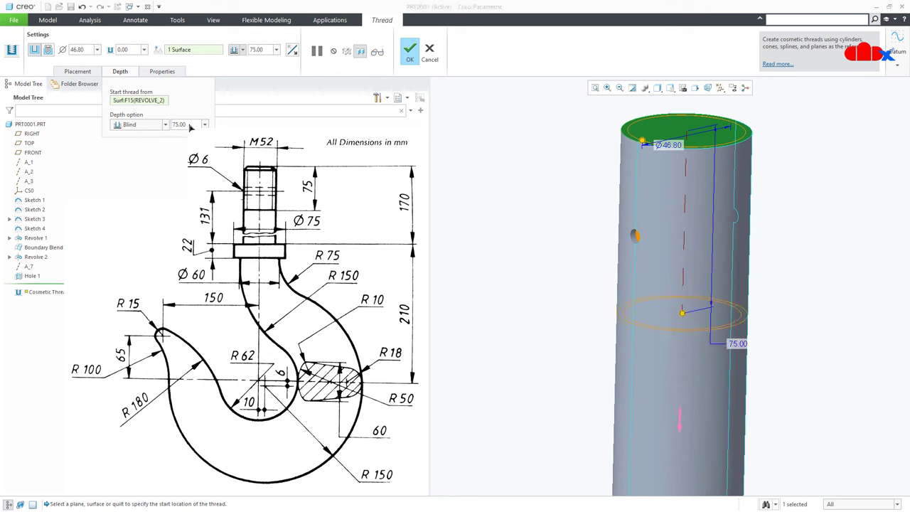
left_click(128, 74)
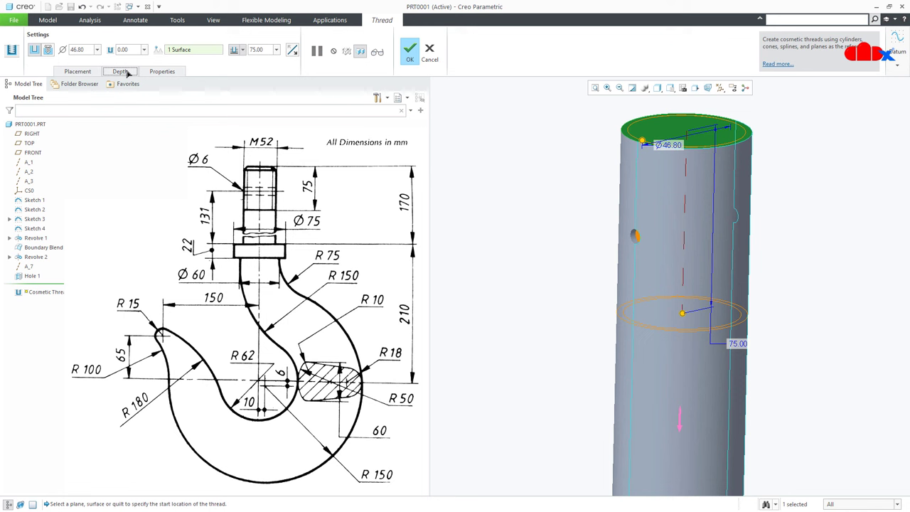
Make it a standard ISO thread of size M52x5, complete it, and highlight the thread feature on the shank in the default orientation.
left_click(48, 50)
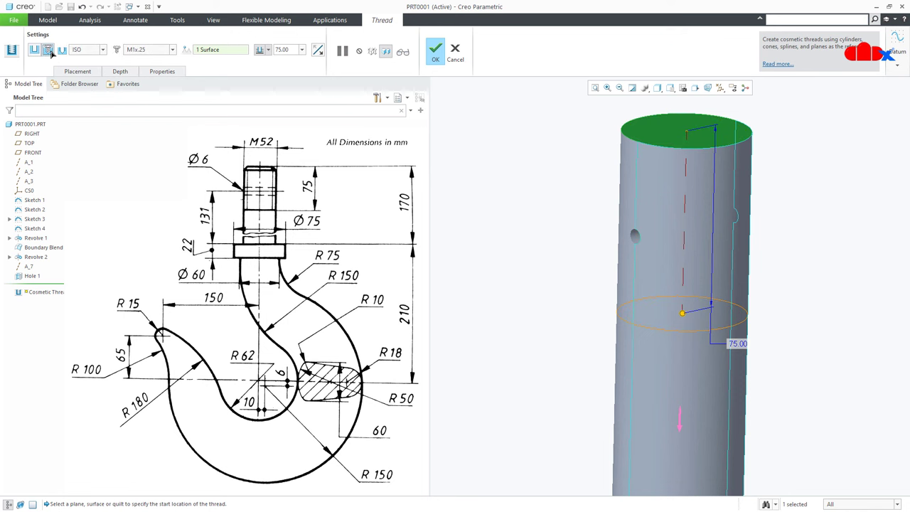
left_click(172, 50)
left_click_drag(174, 107, 183, 265)
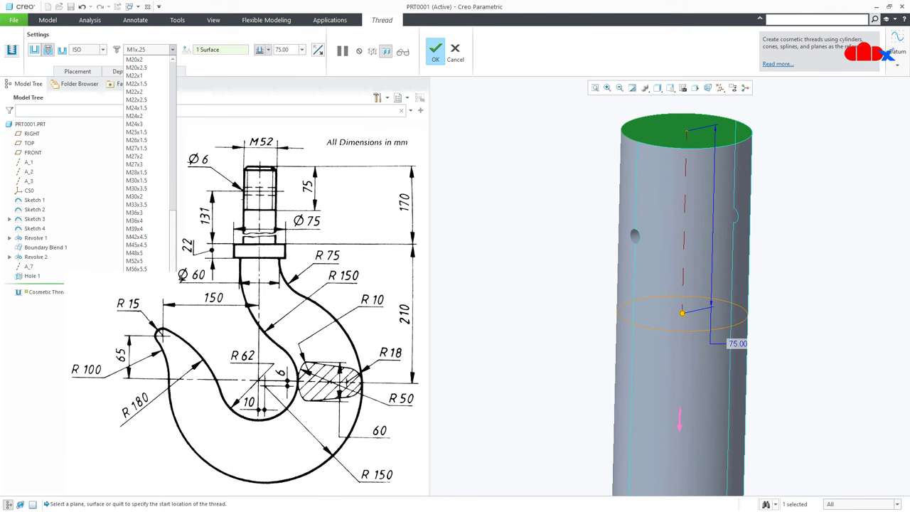
left_click(151, 260)
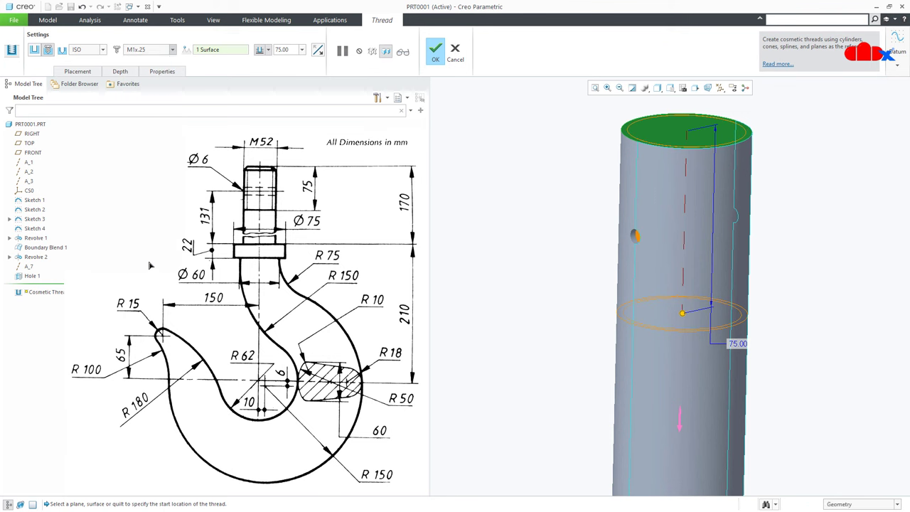
left_click(436, 53)
left_click(491, 219)
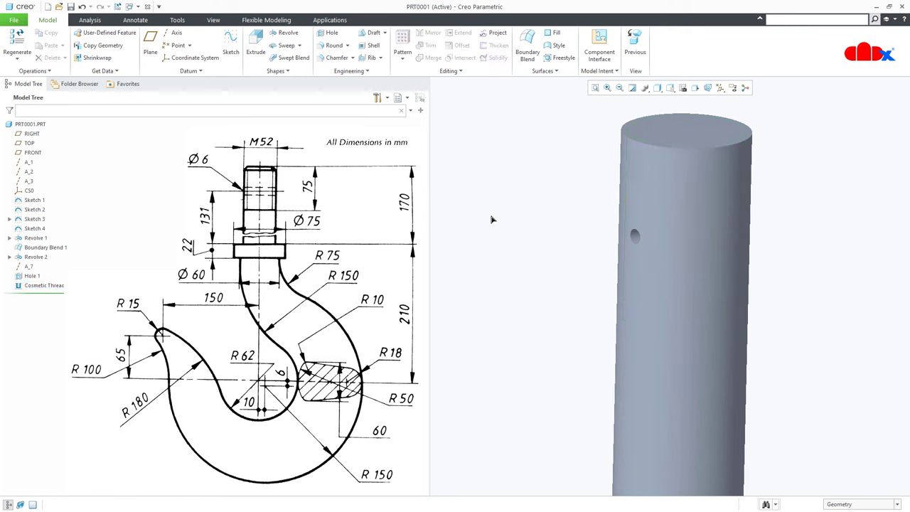
key("ctrl+d")
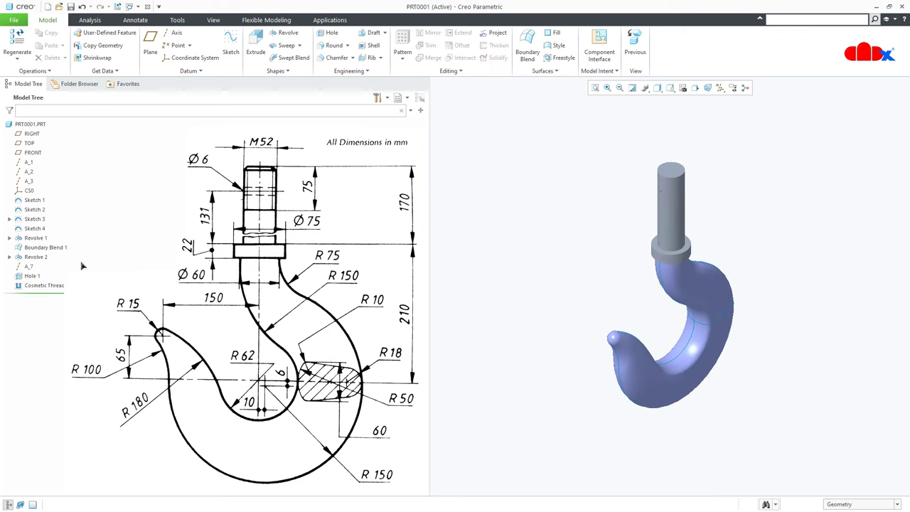
left_click(36, 285)
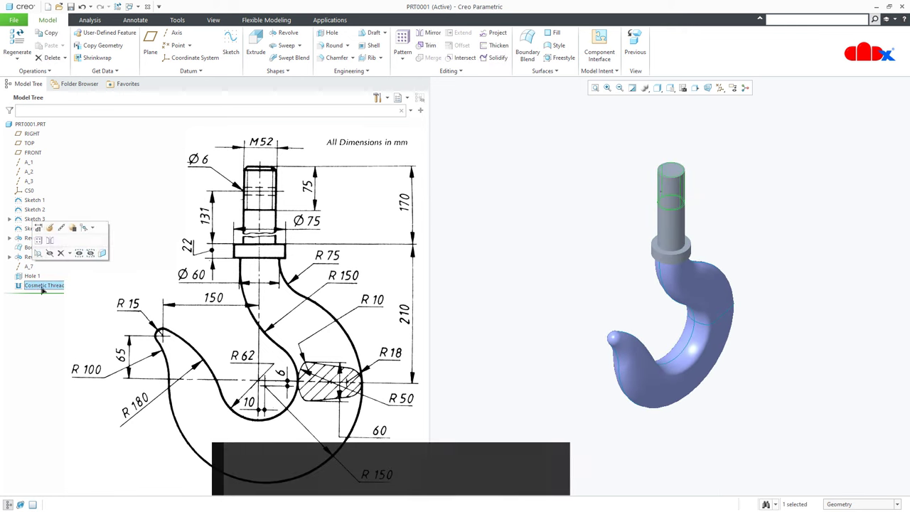
left_click(599, 201)
Chamfer the shank's top circular edge with a 3 mm D x D chamfer and return to the default orientation.
scroll(599, 200, "up", 8)
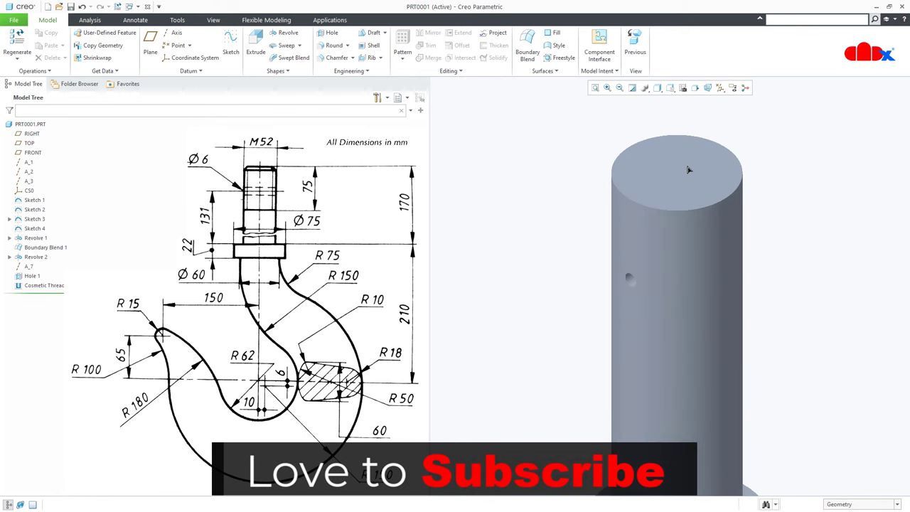
left_click(334, 57)
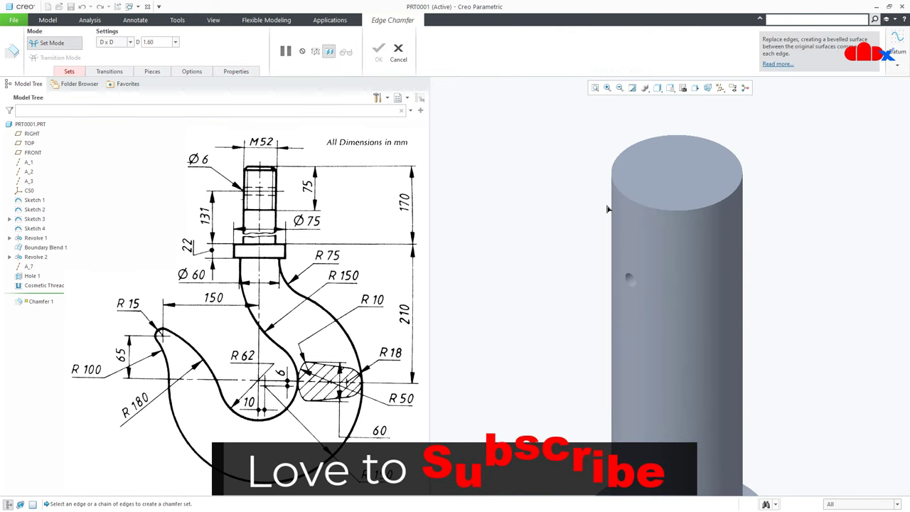
left_click(645, 209)
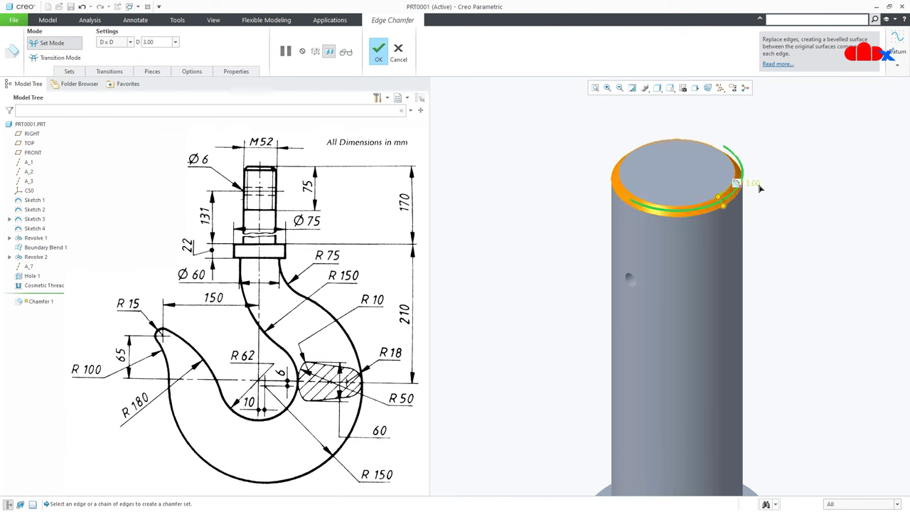
middle_click(759, 187)
left_click(758, 183)
key("ctrl+d")
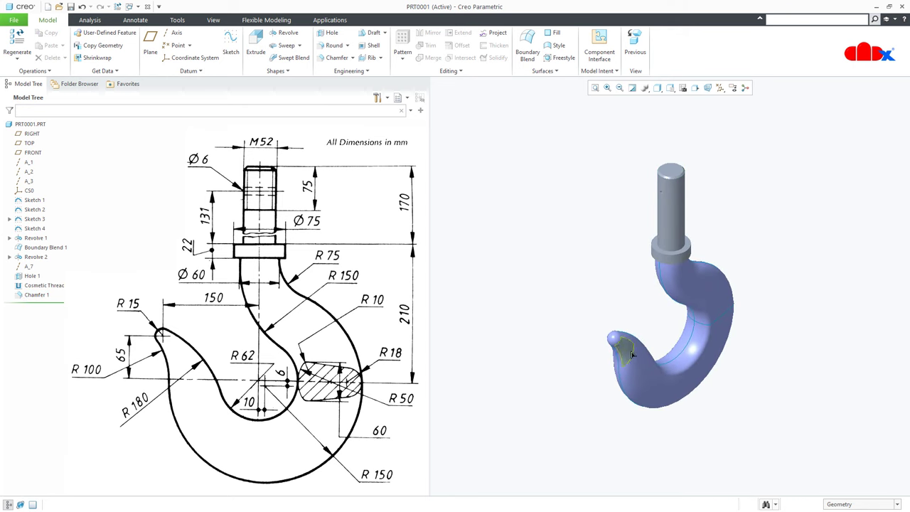
Merge the hook tip's revolved surface with the boundary-blended hook body into one quilt.
left_click(35, 239)
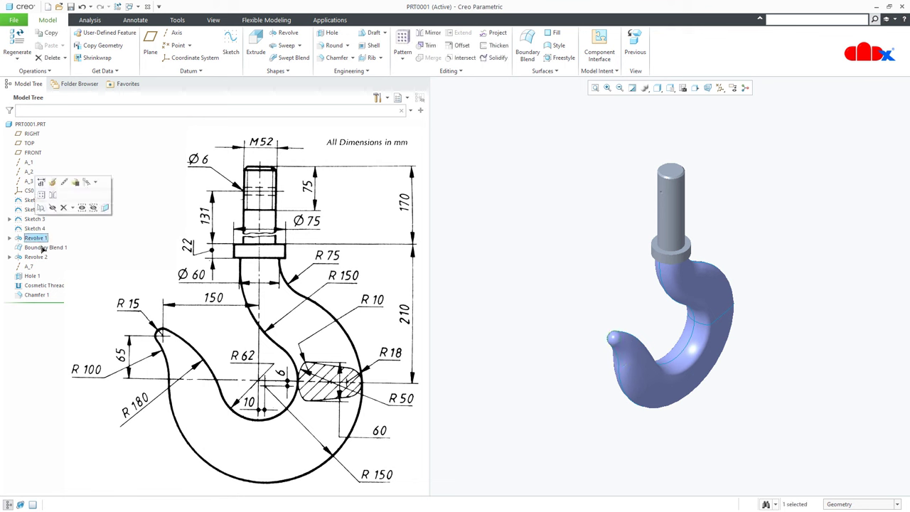
left_click(42, 248, "ctrl")
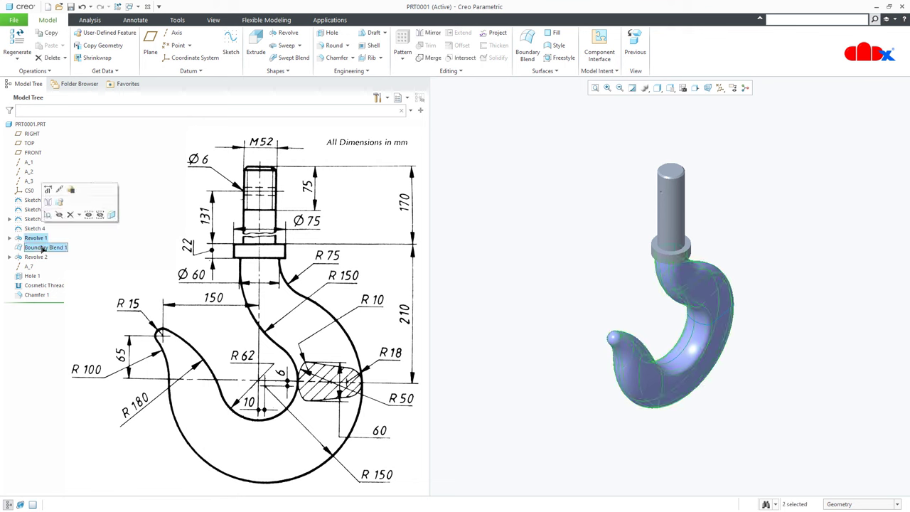
left_click(429, 59)
left_click(295, 64)
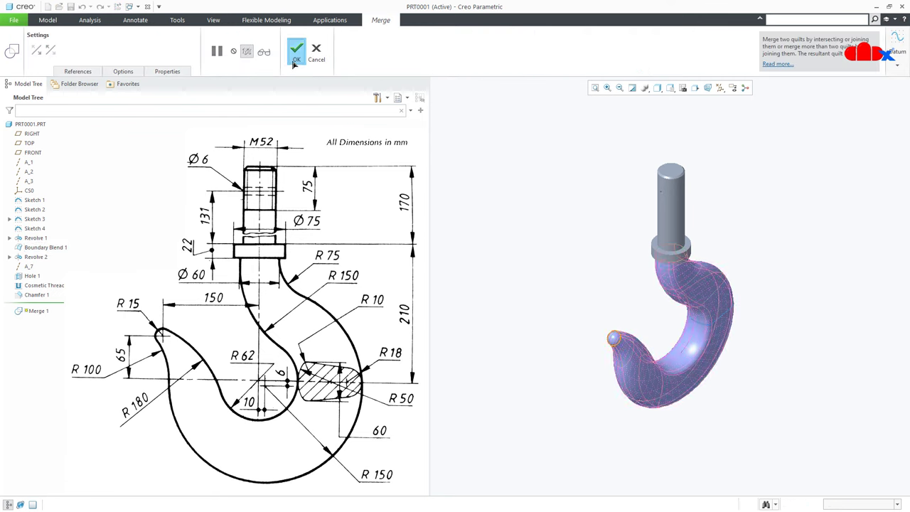
left_click(493, 409)
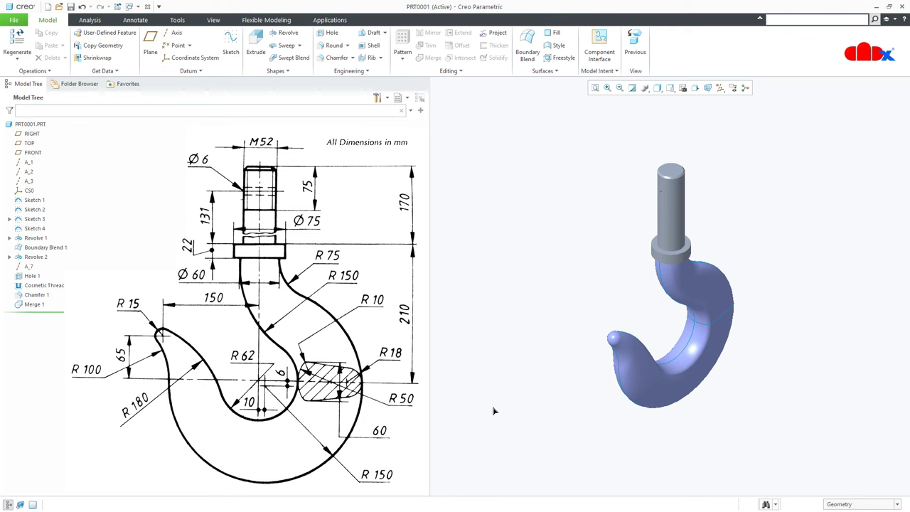
Solidify the merged hook quilt with the Fill with solid option and clear the selection.
left_click(29, 305)
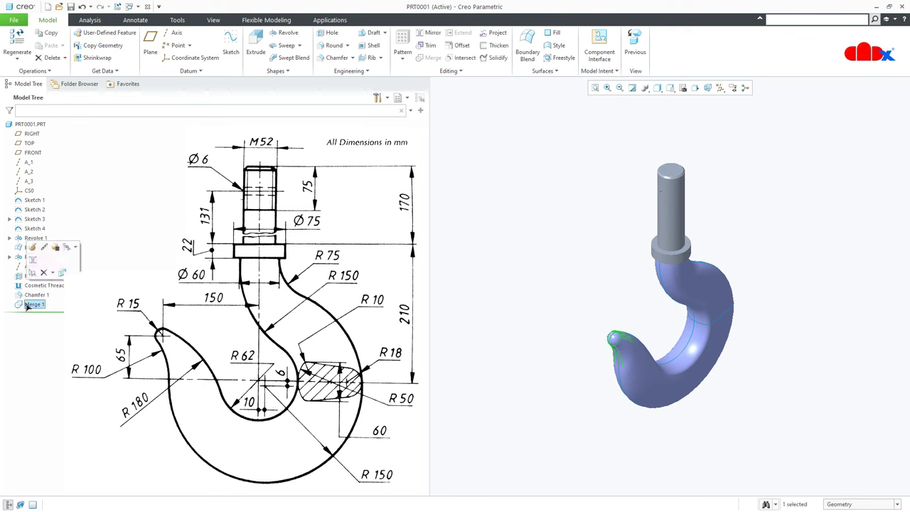
left_click(496, 58)
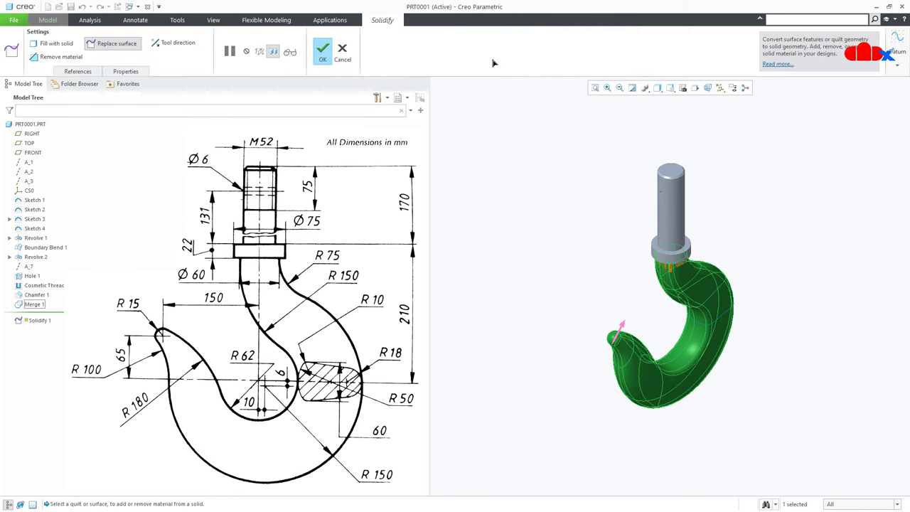
left_click(291, 56)
left_click(229, 52)
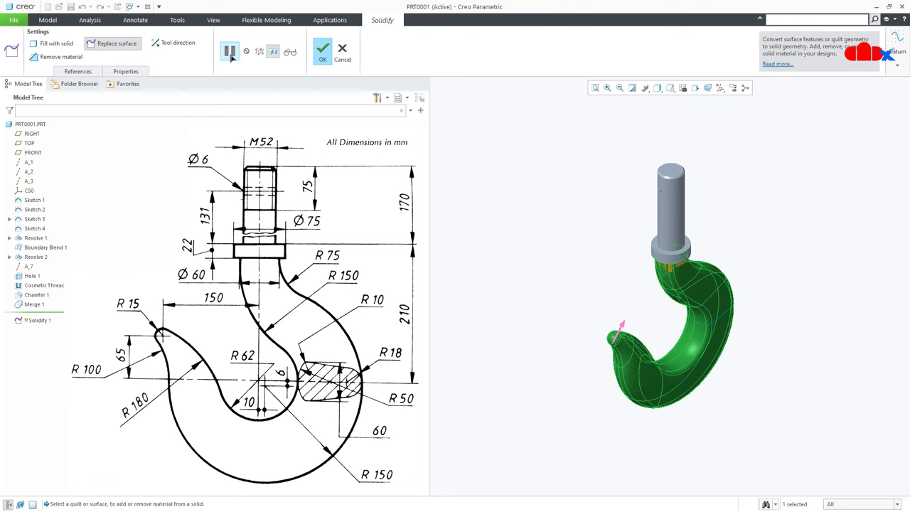
left_click(57, 43)
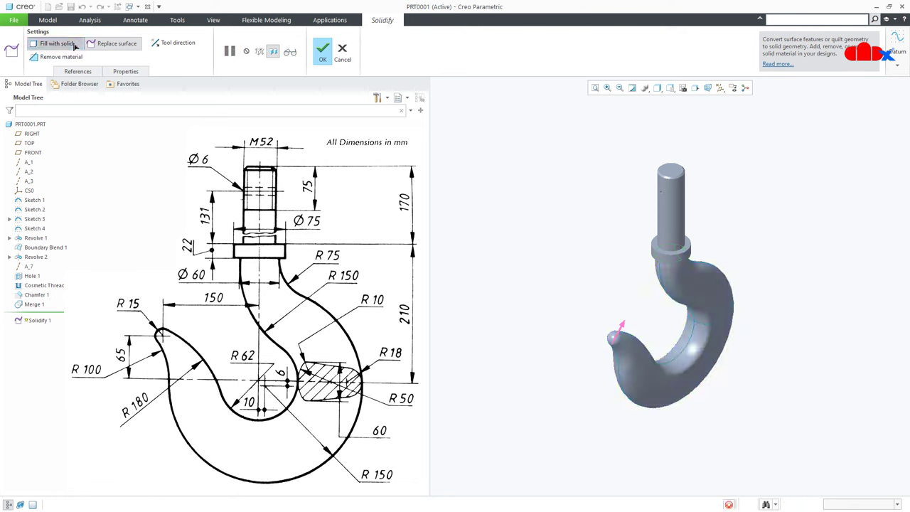
left_click(290, 52)
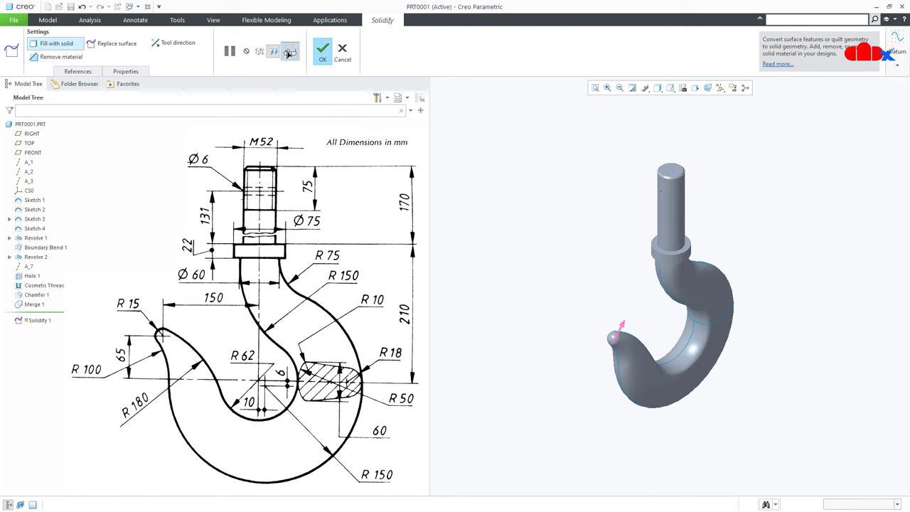
left_click(322, 53)
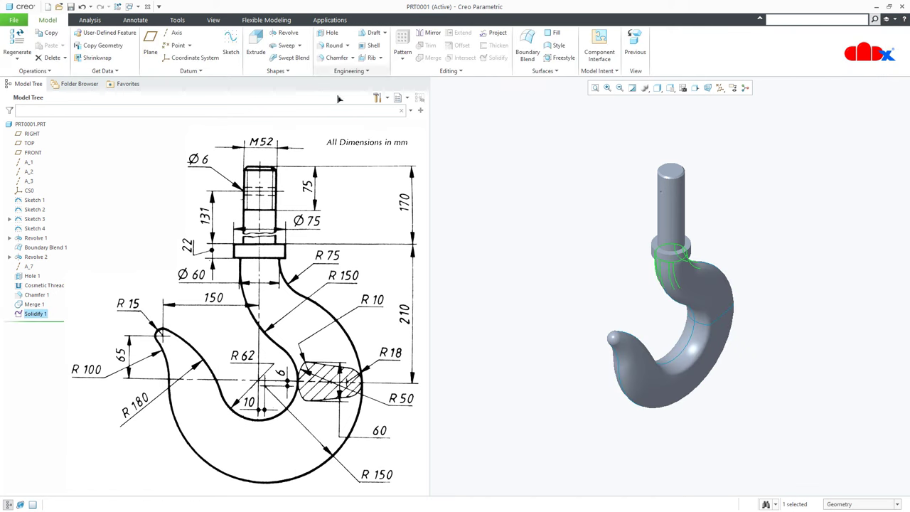
left_click(643, 416)
Inspect the finished solid hook by rotating it and viewing it in the RIGHT orientation against the drawing.
middle_click_drag(640, 417, 612, 377)
mouse_move(603, 377)
middle_mouse_down()
mouse_move(694, 381)
mouse_move(676, 398)
mouse_move(639, 393)
mouse_move(605, 374)
mouse_move(654, 384)
mouse_move(700, 299)
middle_mouse_up()
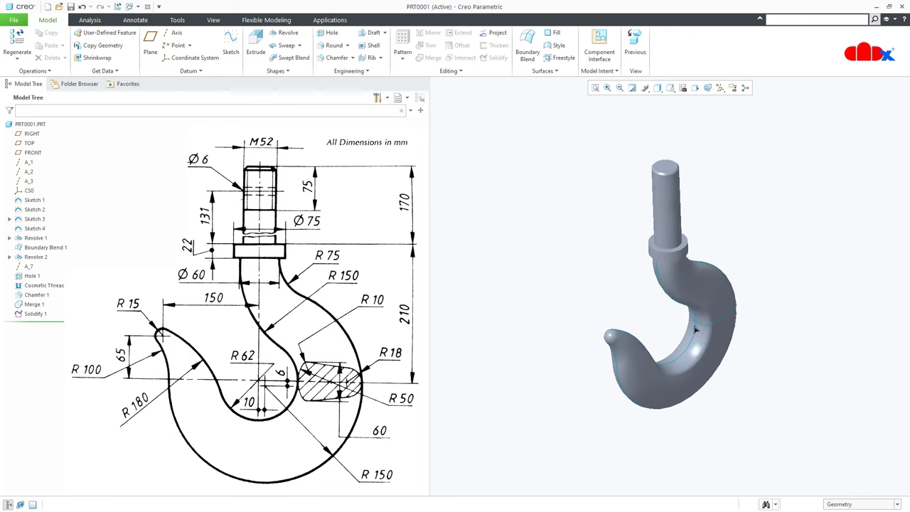
left_click(670, 88)
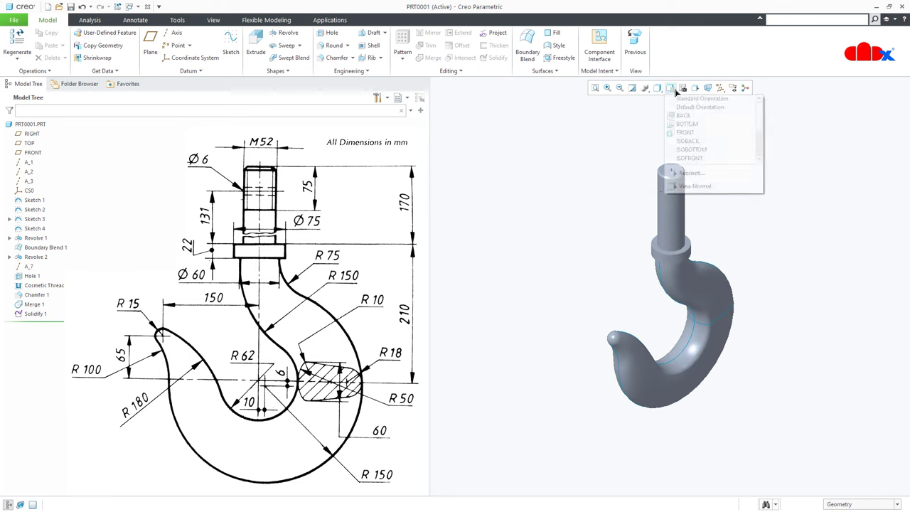
scroll(686, 151, "down", 1)
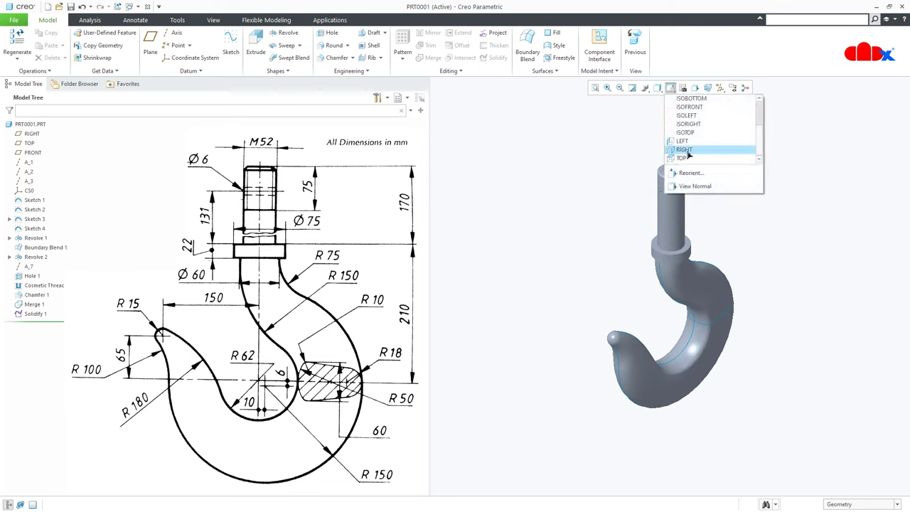
left_click(686, 149)
middle_click_drag(671, 351, 704, 424)
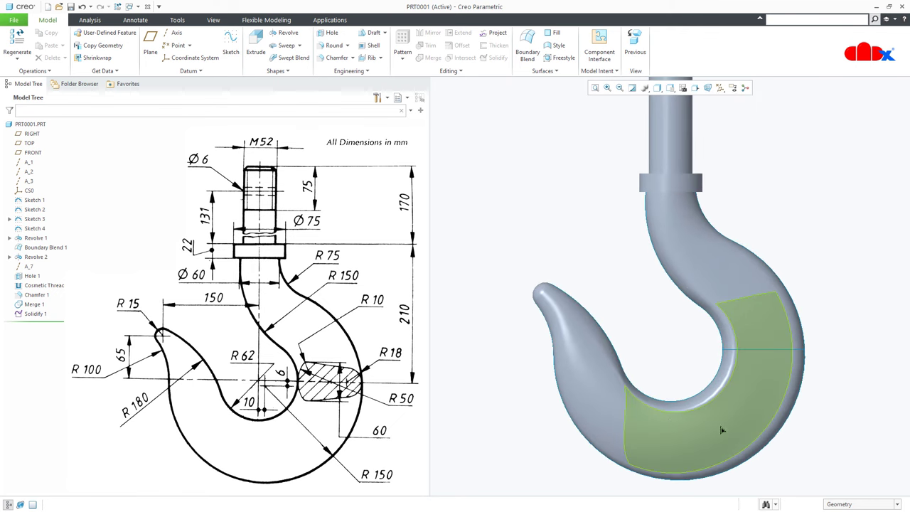